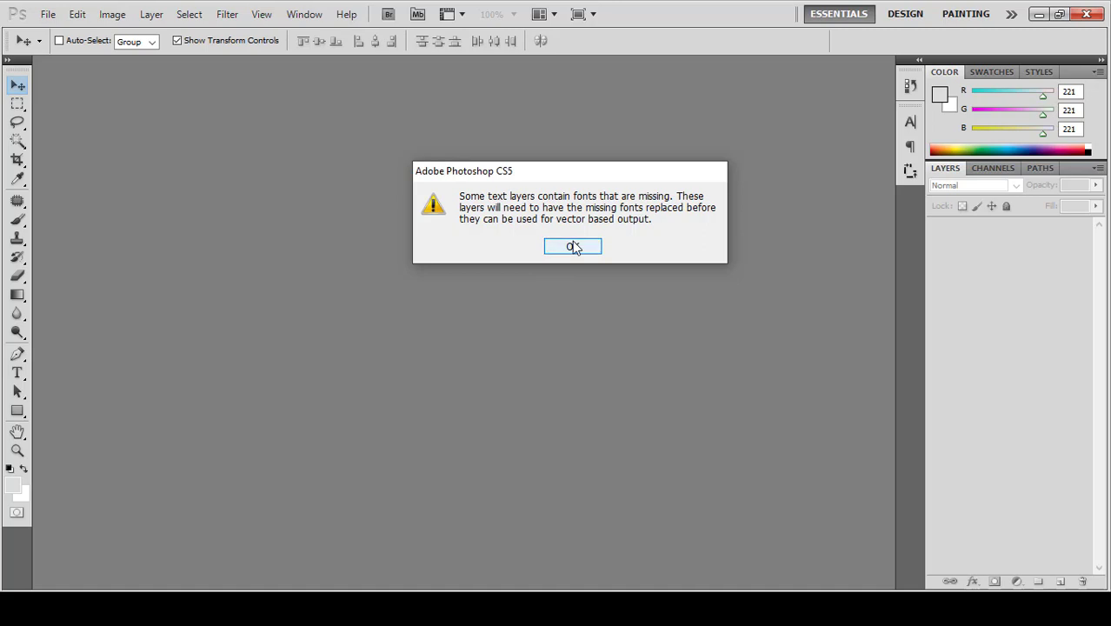
Step: Dismiss the missing-fonts warning, zoom into 2569.psd and select the Horizontal Type tool
click(573, 247)
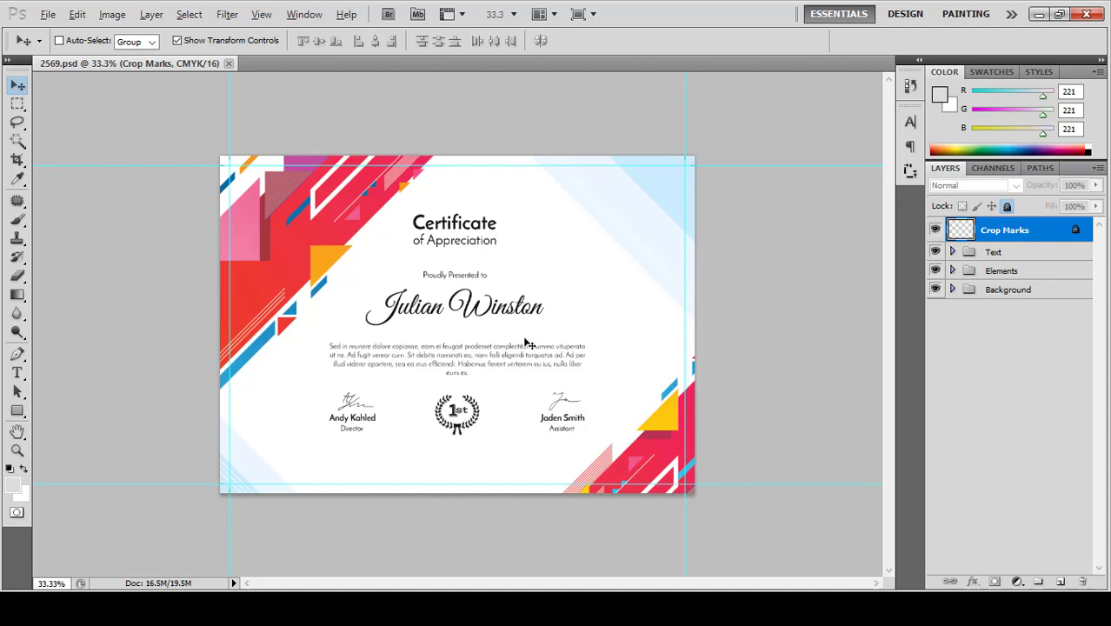
scroll(525, 343, up, 2)
scroll(297, 320, up, 1)
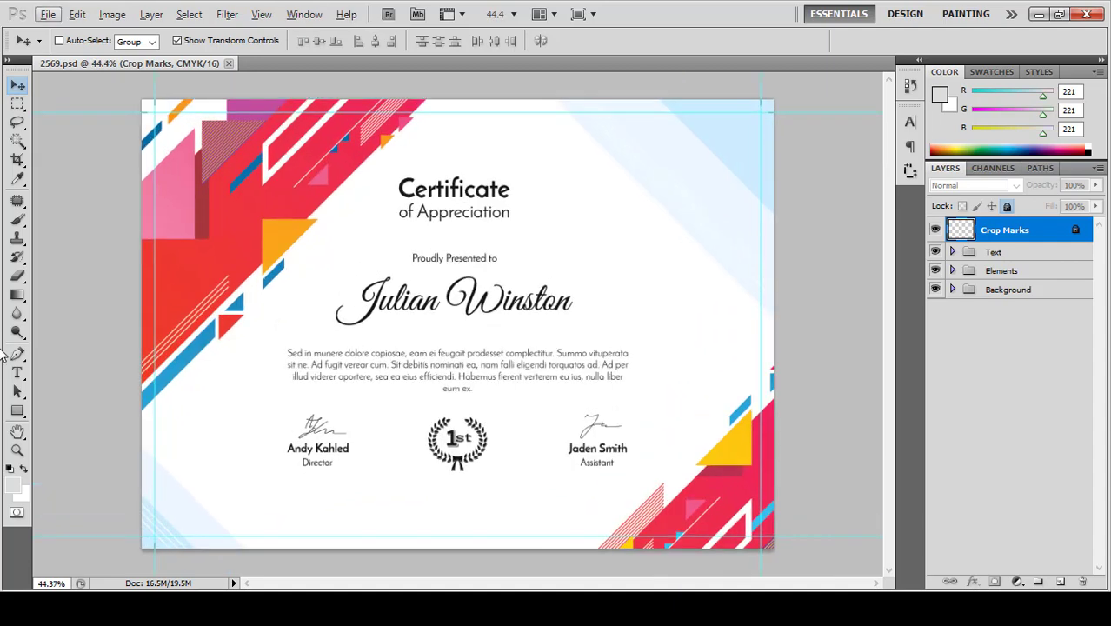
click(16, 372)
Step: Create a new 1280 by 720 blank document
click(49, 15)
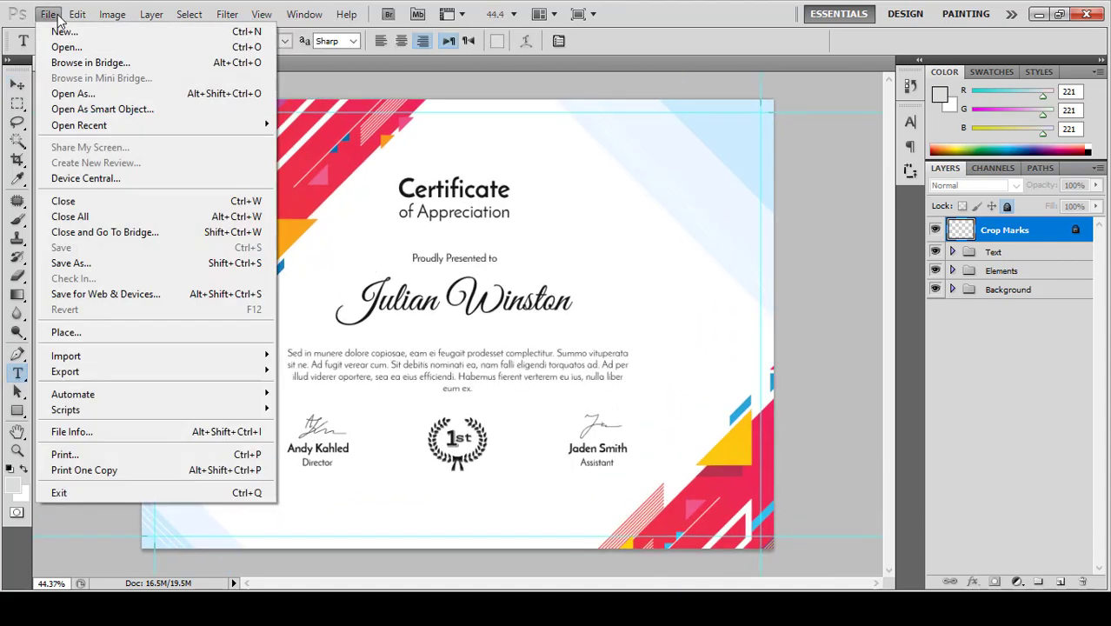
key(Escape)
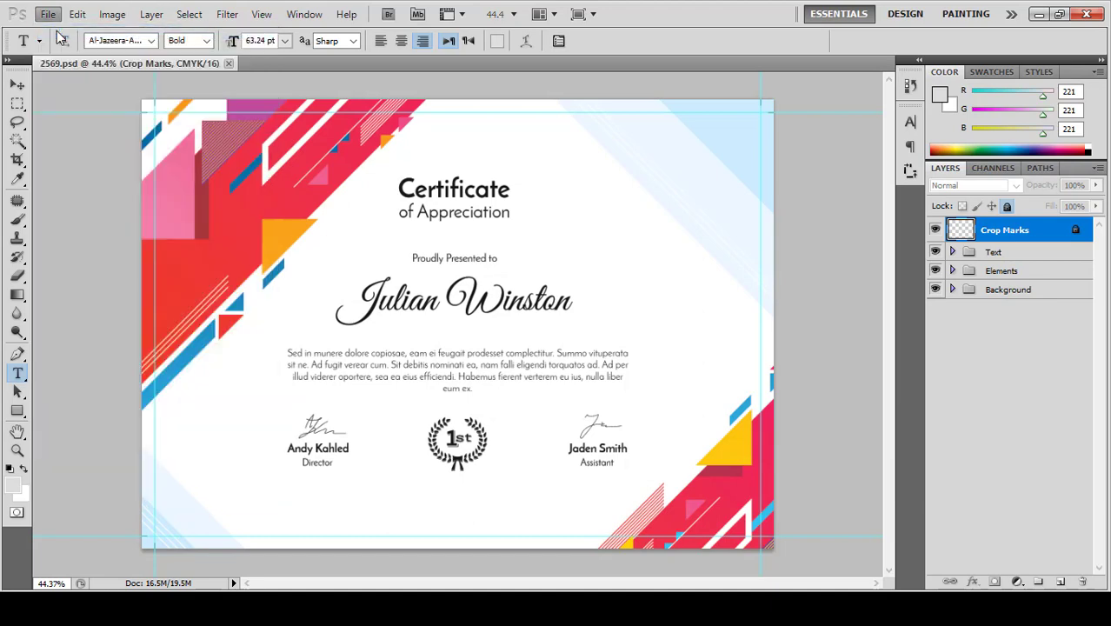
key(ctrl+n)
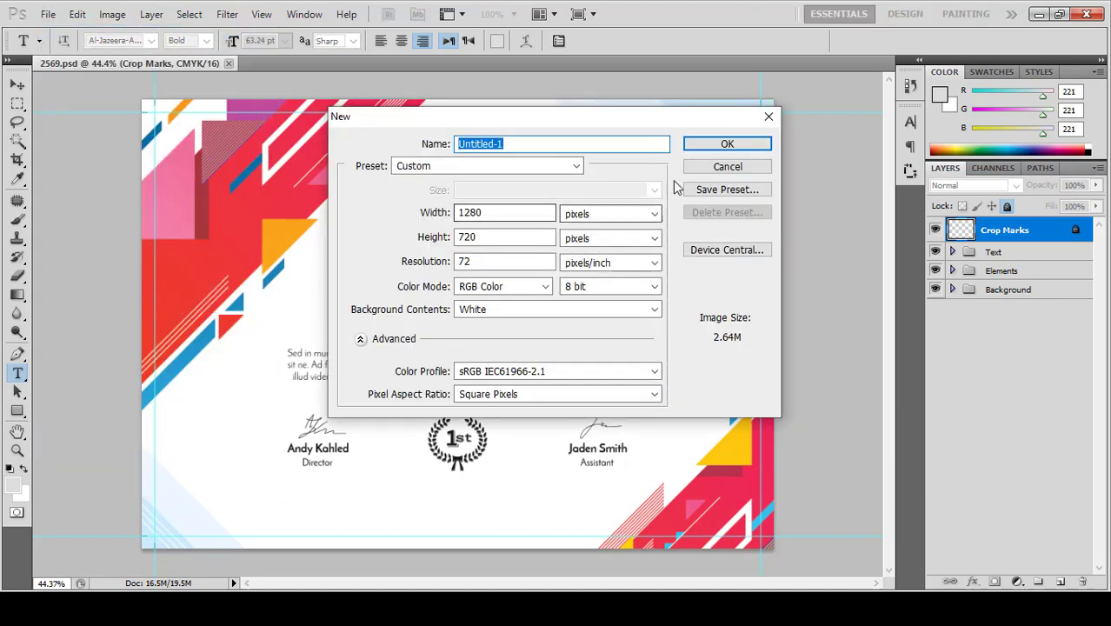
click(712, 142)
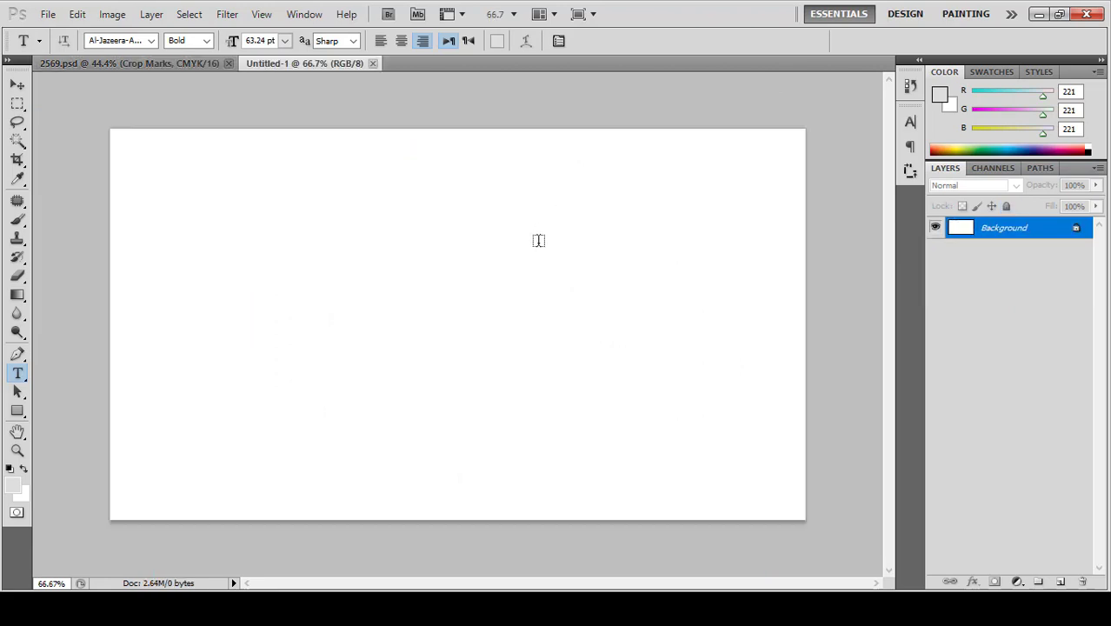
Step: Type the Arabic word شهادة in a text box and copy it
drag(583, 238, 354, 345)
text(ش)
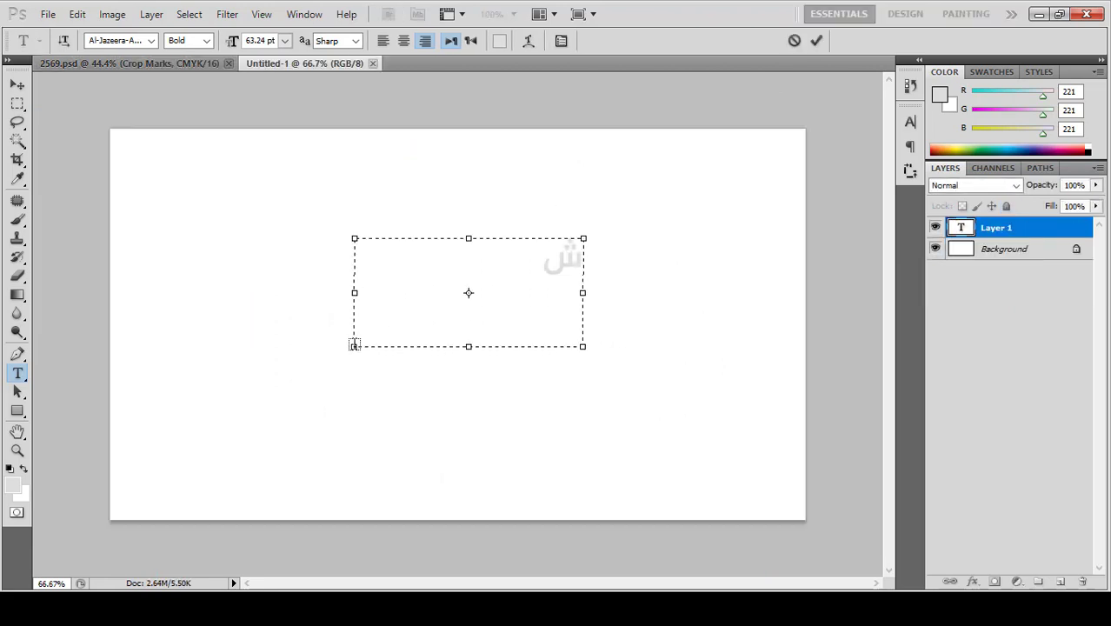
text(هادة)
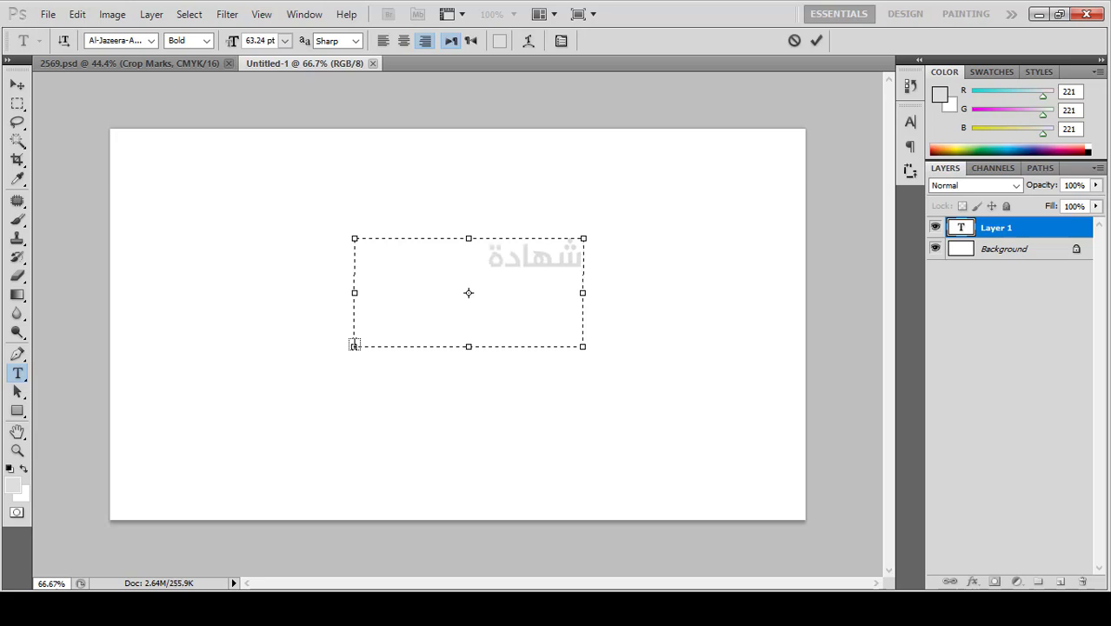
key(ctrl+a)
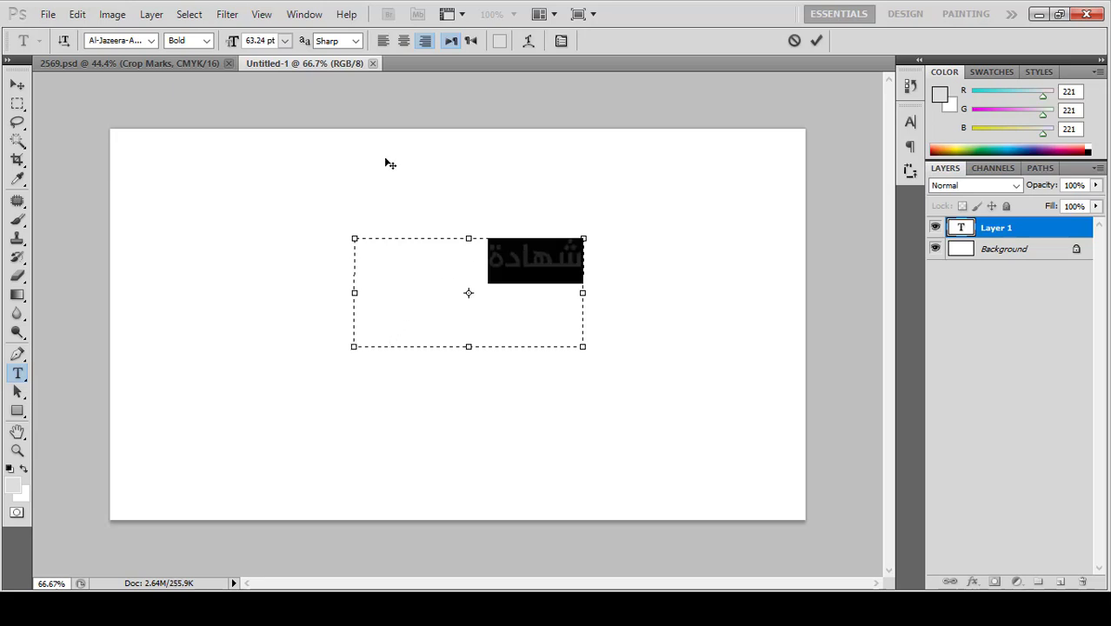
click(76, 15)
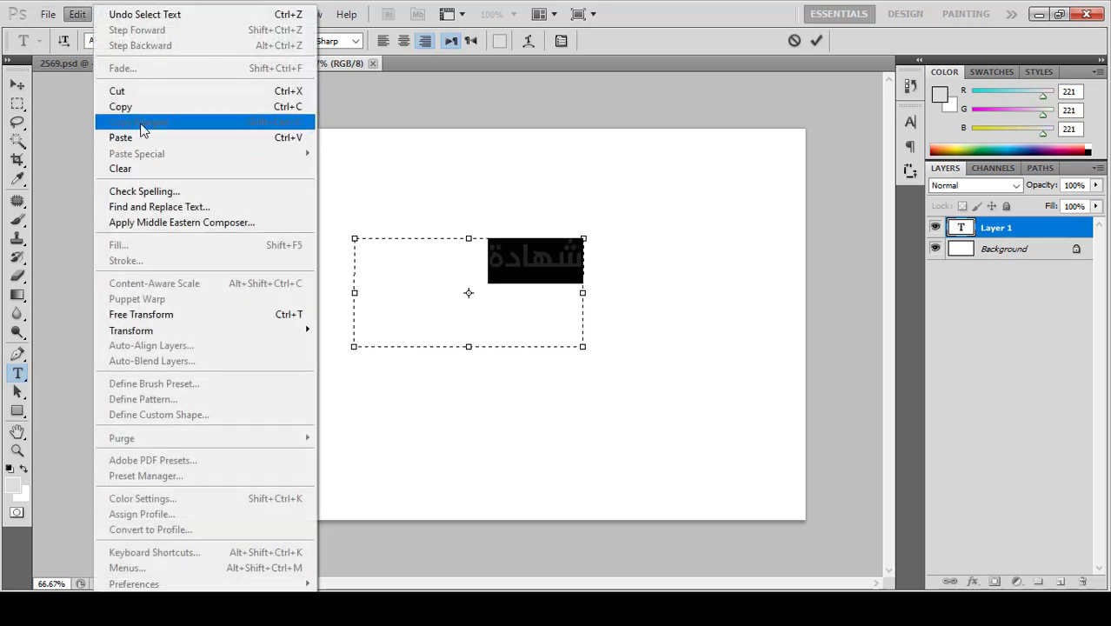
click(140, 109)
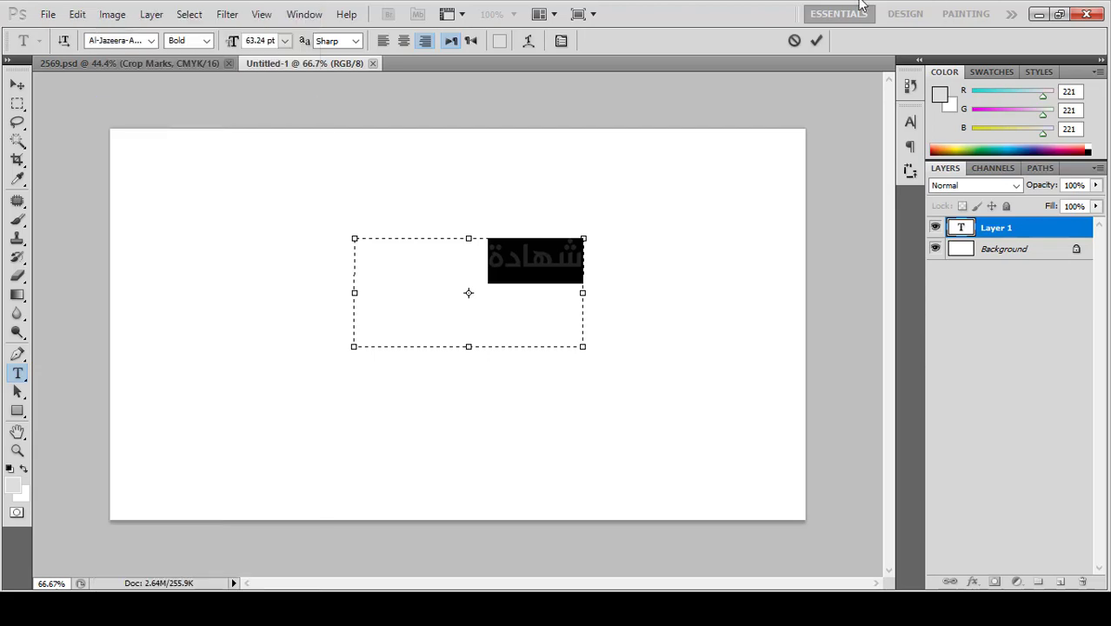
click(817, 40)
Step: Paste شهادة into a new text box on the certificate, coloured with the sampled red
click(160, 63)
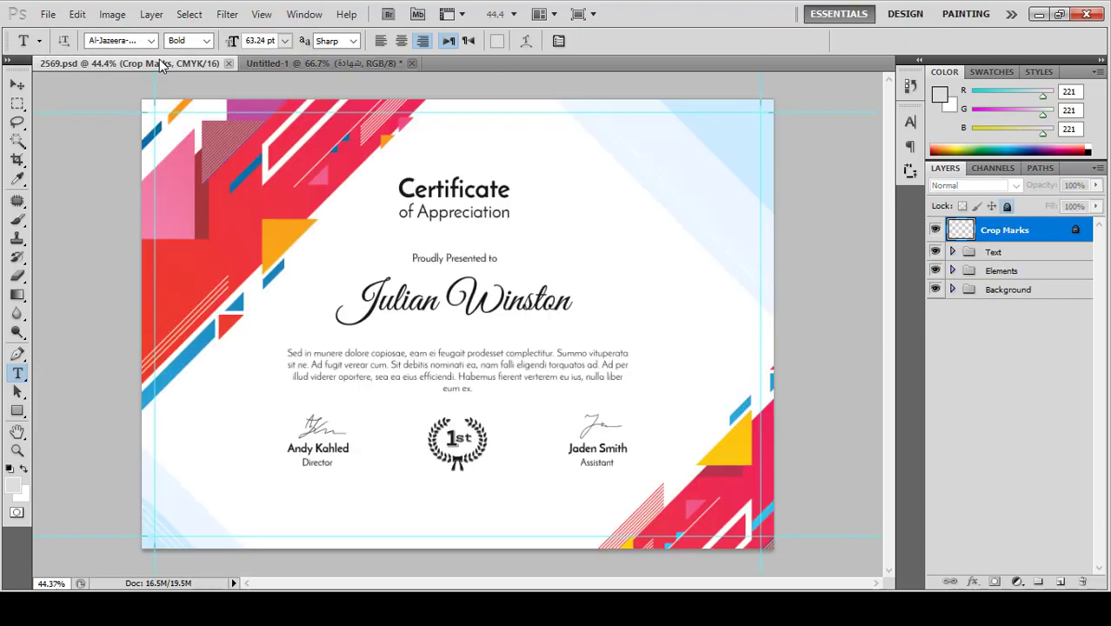
scroll(523, 221, up, 3)
drag(741, 251, 503, 308)
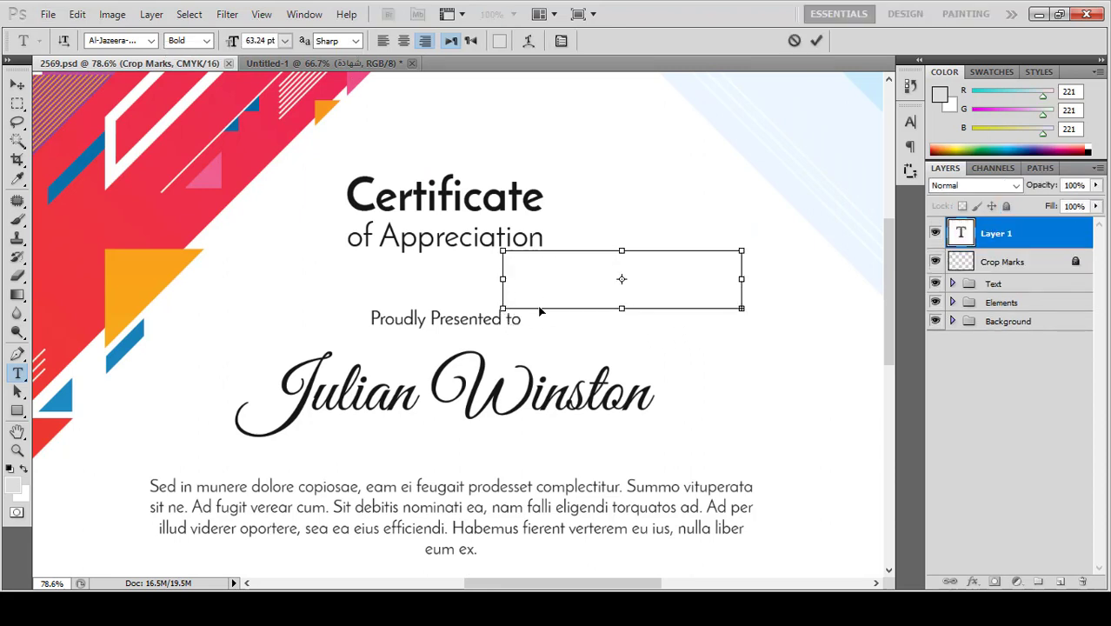
key(ctrl+v)
key(ctrl+a)
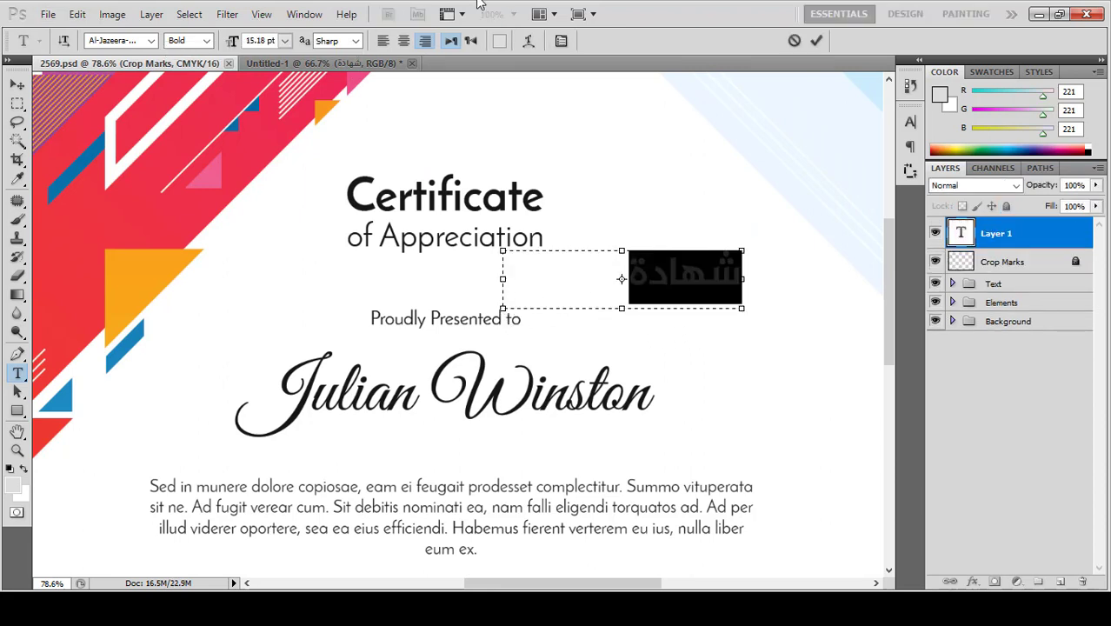
click(499, 41)
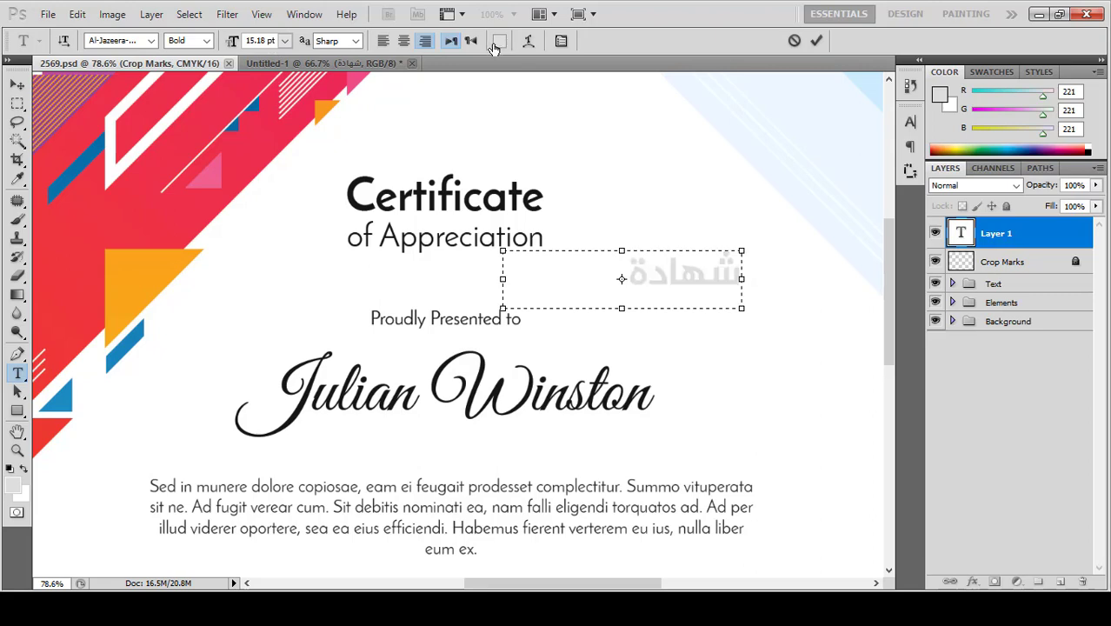
click(252, 146)
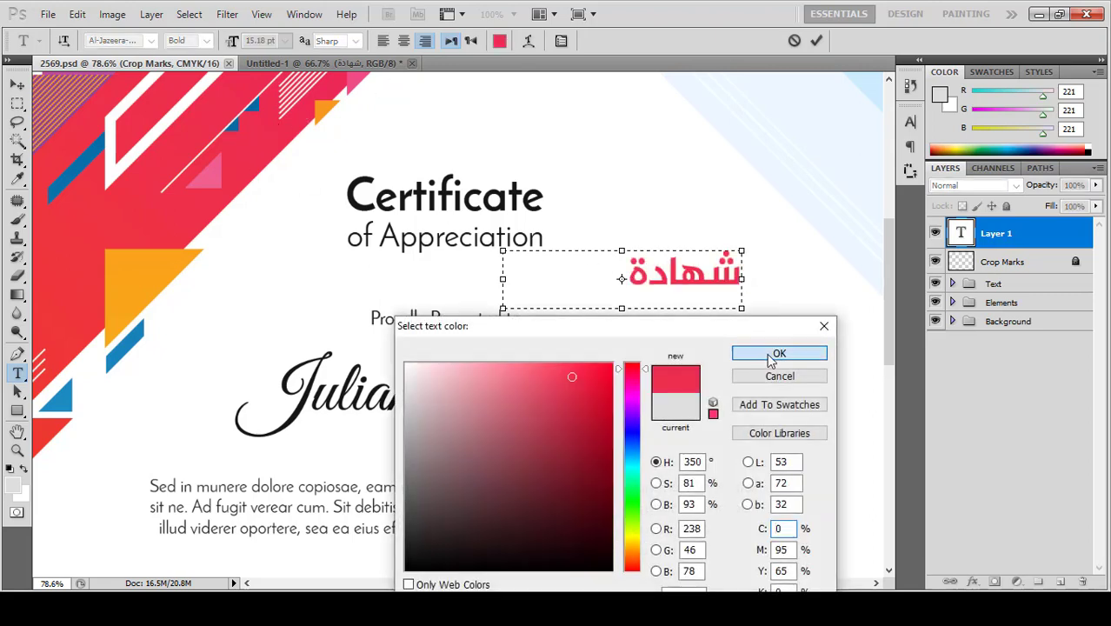
click(774, 353)
Step: Centre the Arabic word, stretch it with tatweel to شهـــادة, and commit
click(405, 42)
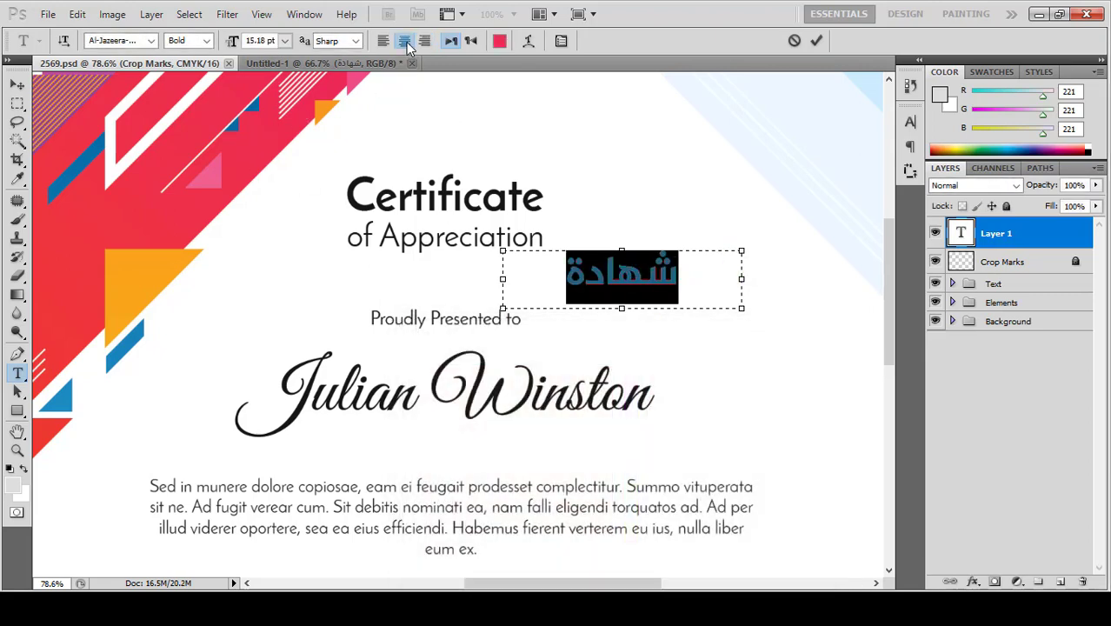
click(615, 273)
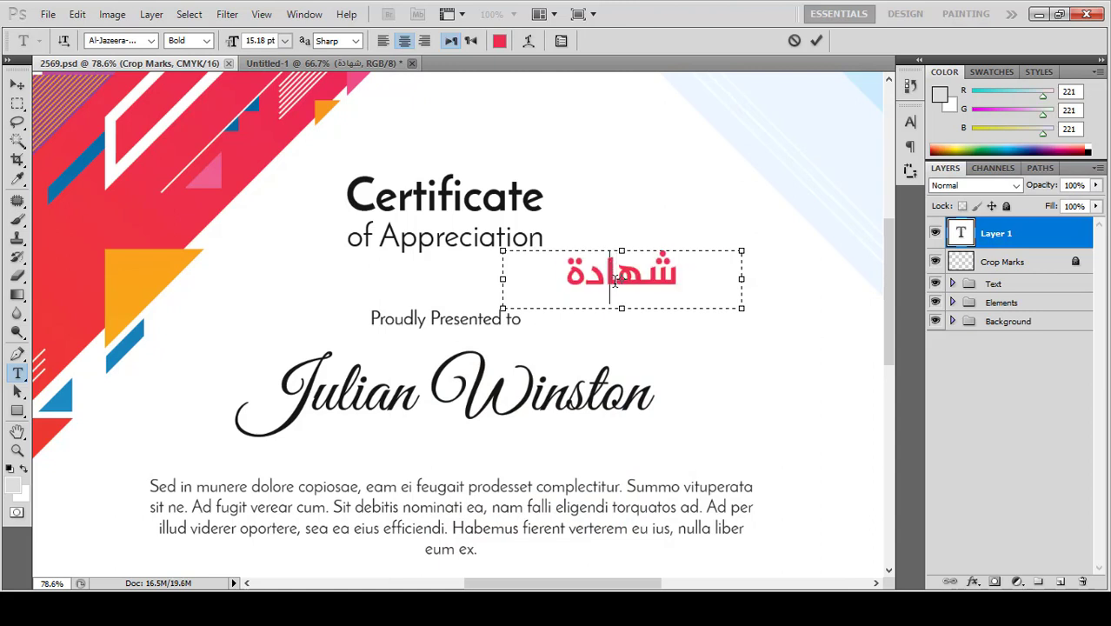
text(ــ)
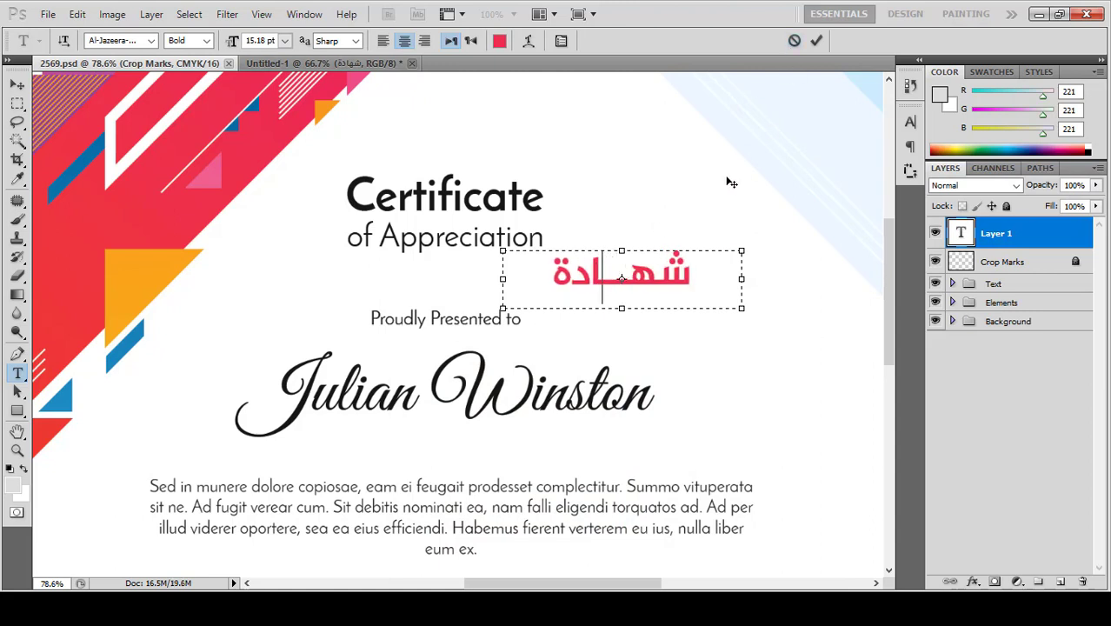
text(ــ)
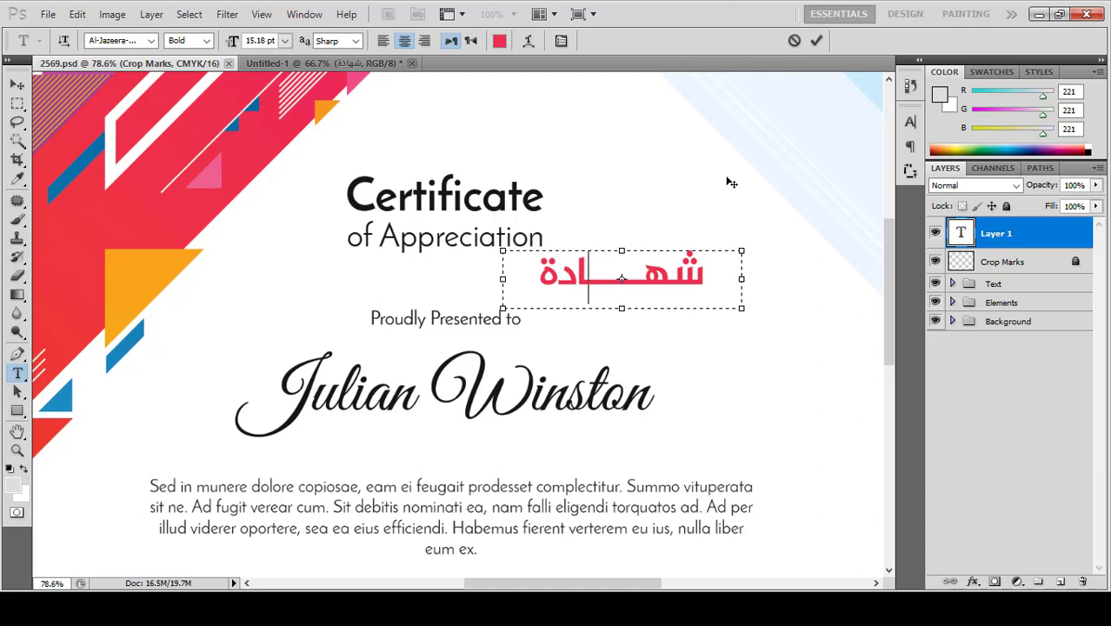
key(BackSpace)
key(BackSpace)
click(816, 40)
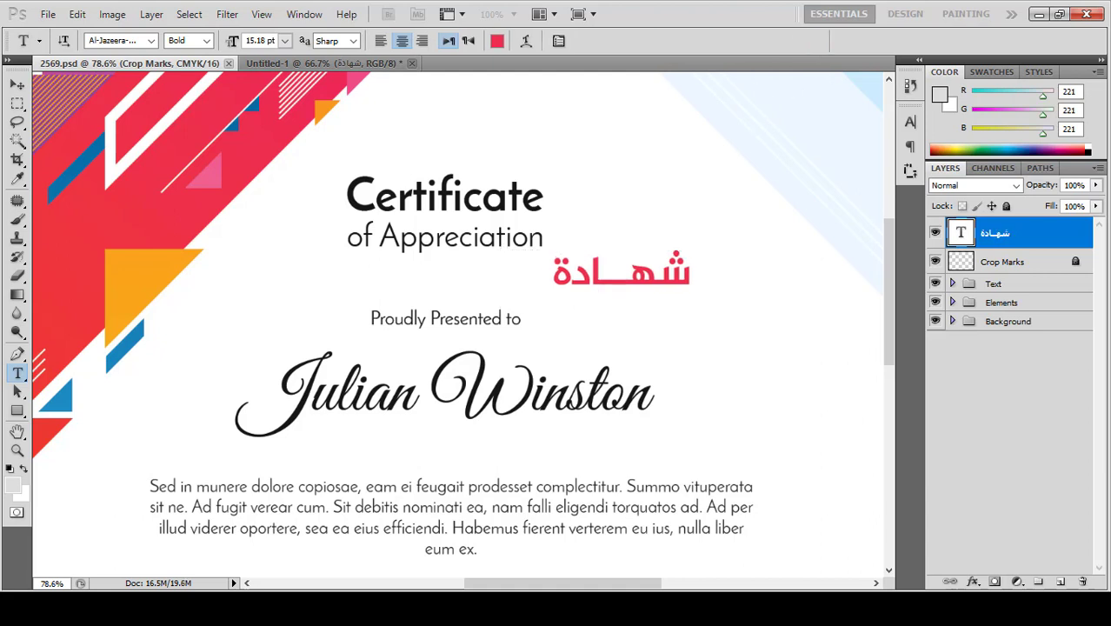
click(15, 86)
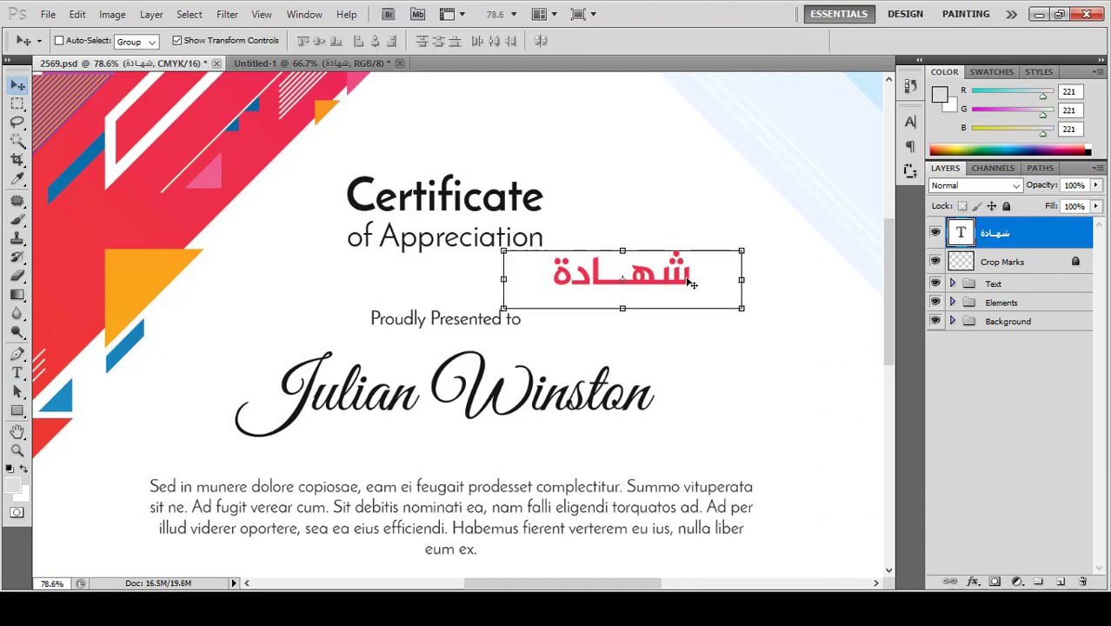
Step: Move the Arabic word above Certificate and delete the 'of Appreciation' layer
drag(692, 284, 511, 152)
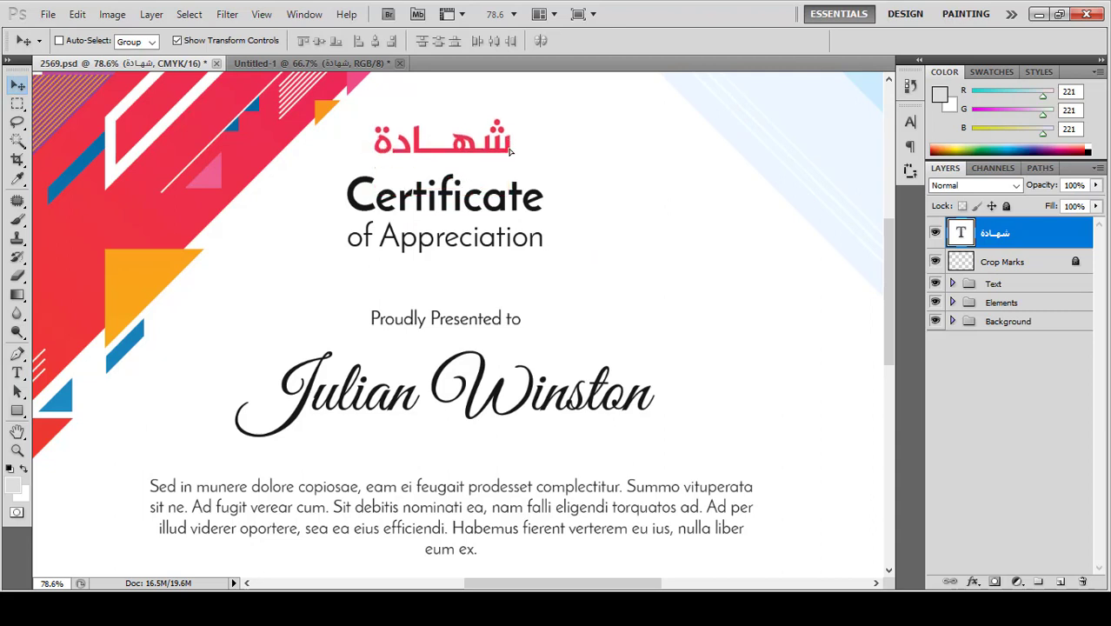
click(1022, 284)
click(953, 285)
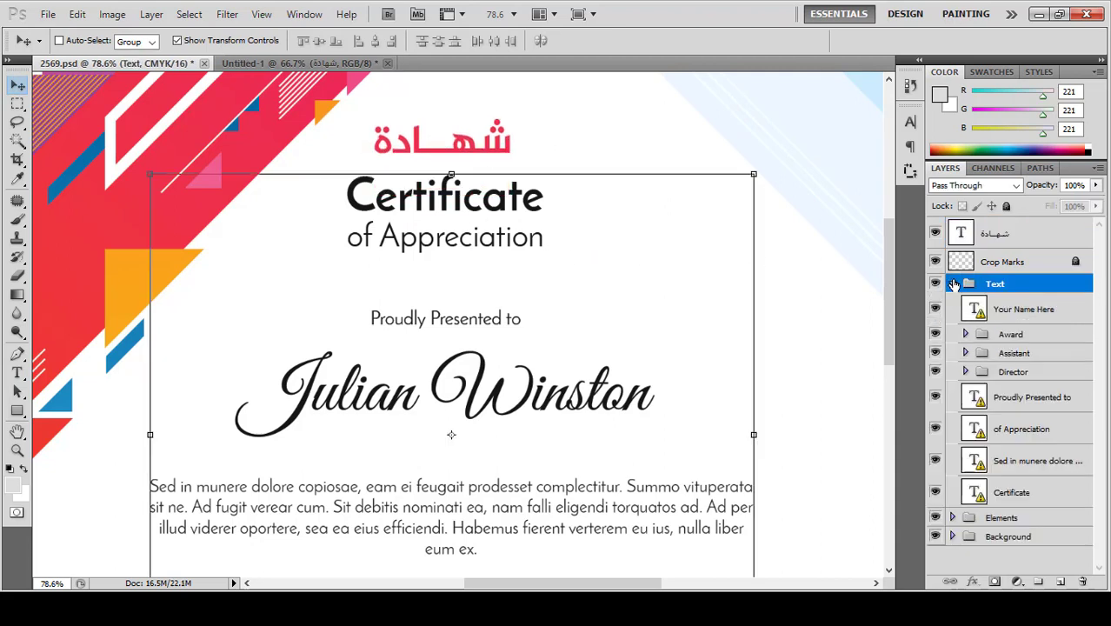
click(1016, 315)
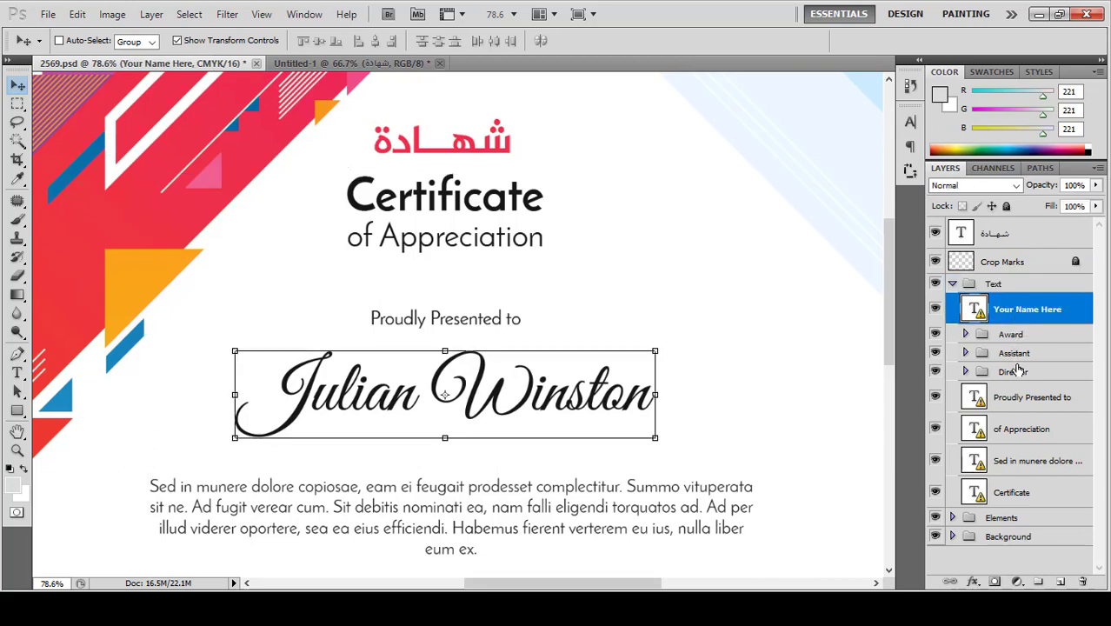
click(1017, 430)
key(Delete)
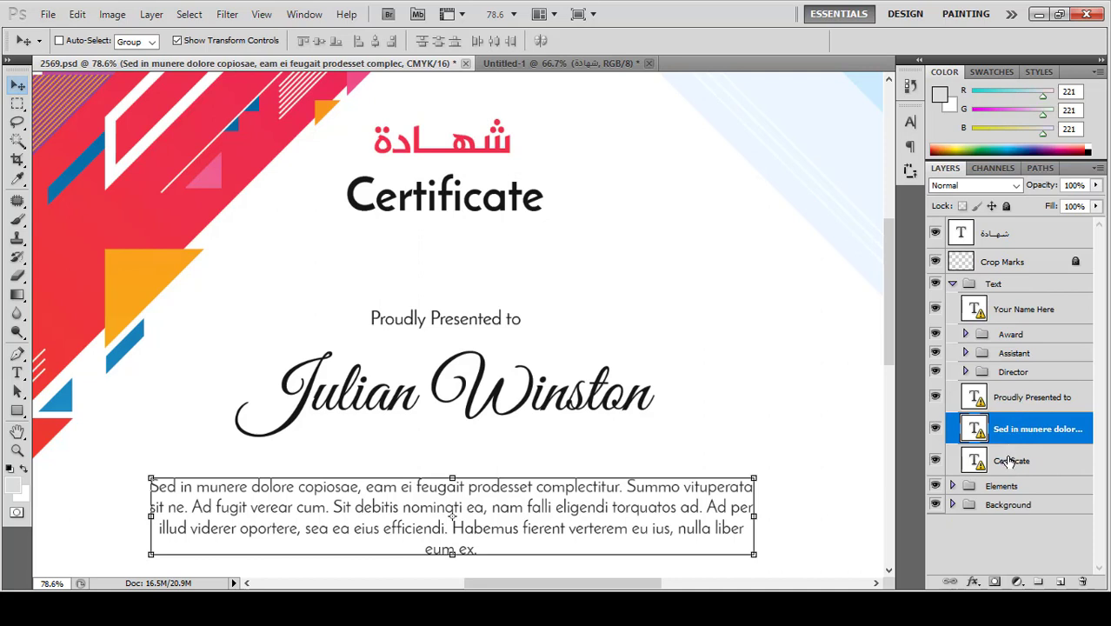
Step: Nudge Certificate and the Arabic word down, then scale the Arabic title to 115.66%
click(1009, 461)
key(shift+Down)
key(shift+Down)
key(shift+Down)
key(shift+Down)
key(shift+Down)
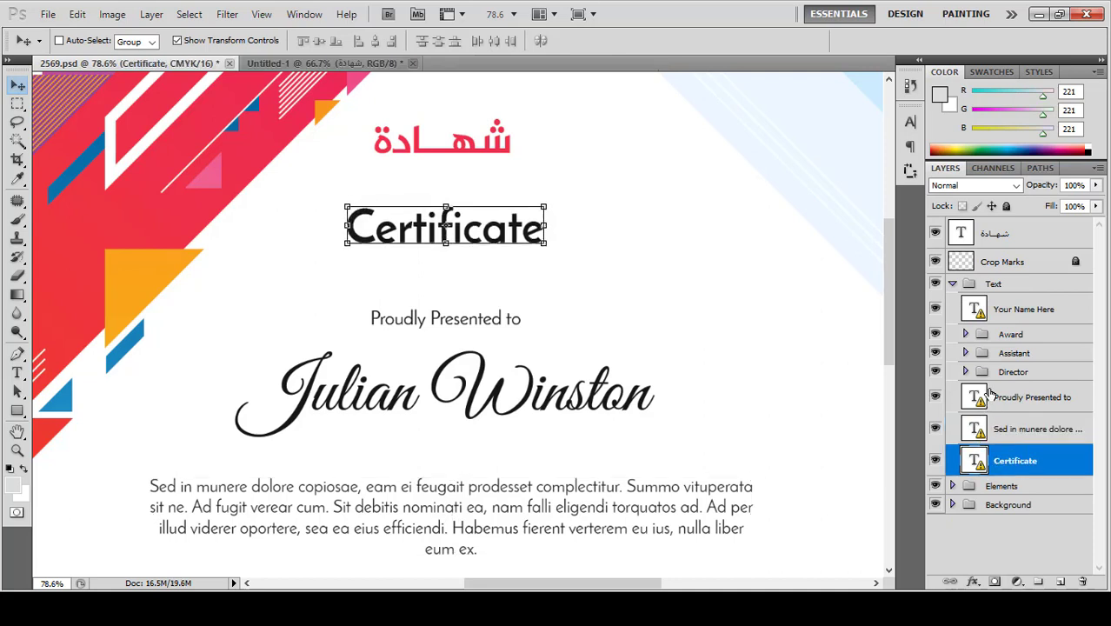
click(995, 241)
key(shift+Down)
key(shift+Down)
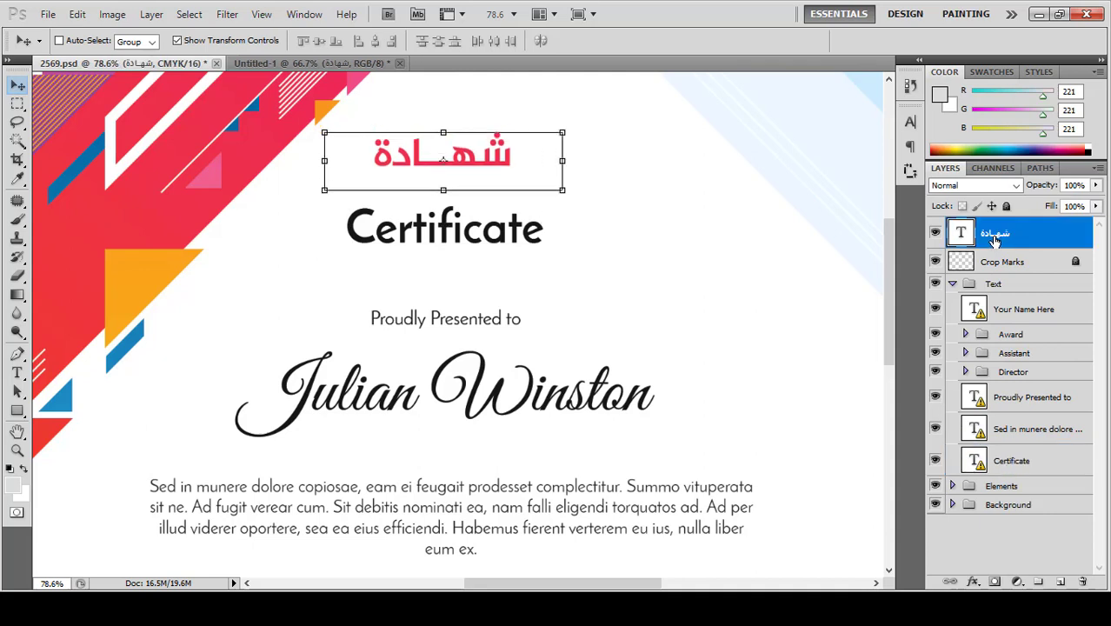
key(shift+Down)
key(shift+Down)
key(shift+Down)
key(shift+Down)
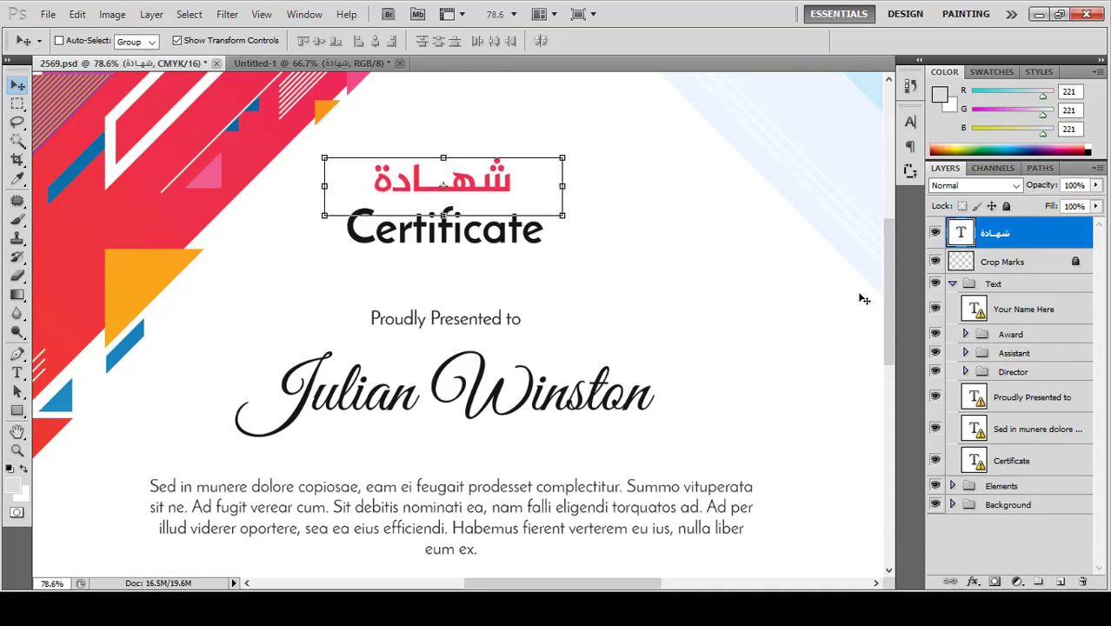
drag(563, 157, 581, 152)
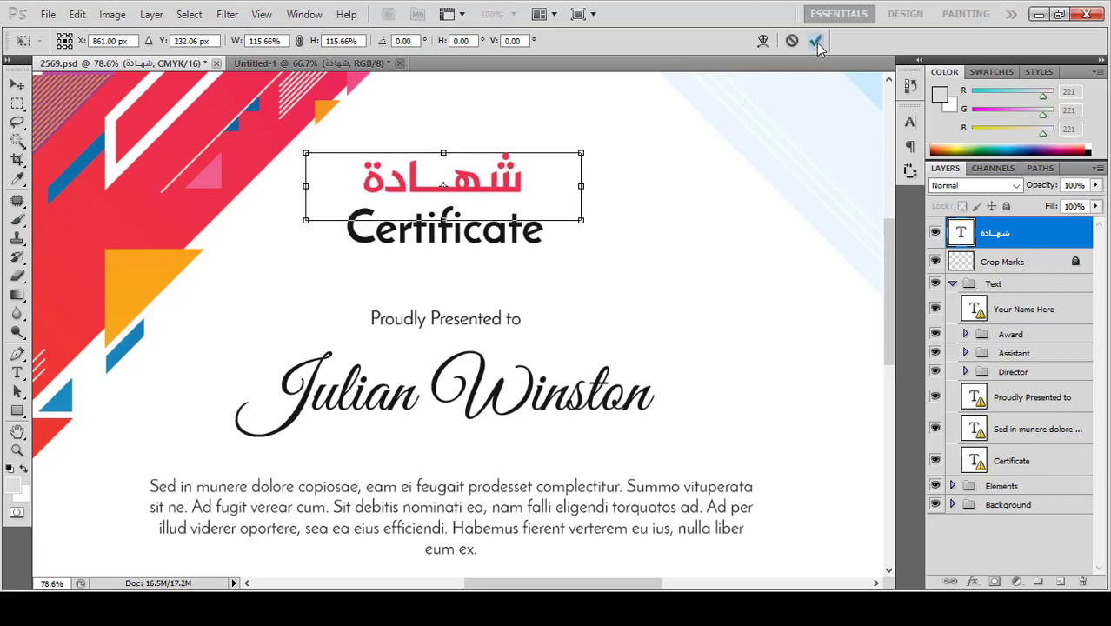
click(816, 42)
Step: Select the word Certificate for editing, accepting the substitute font, and size it 14.45 pt
click(16, 372)
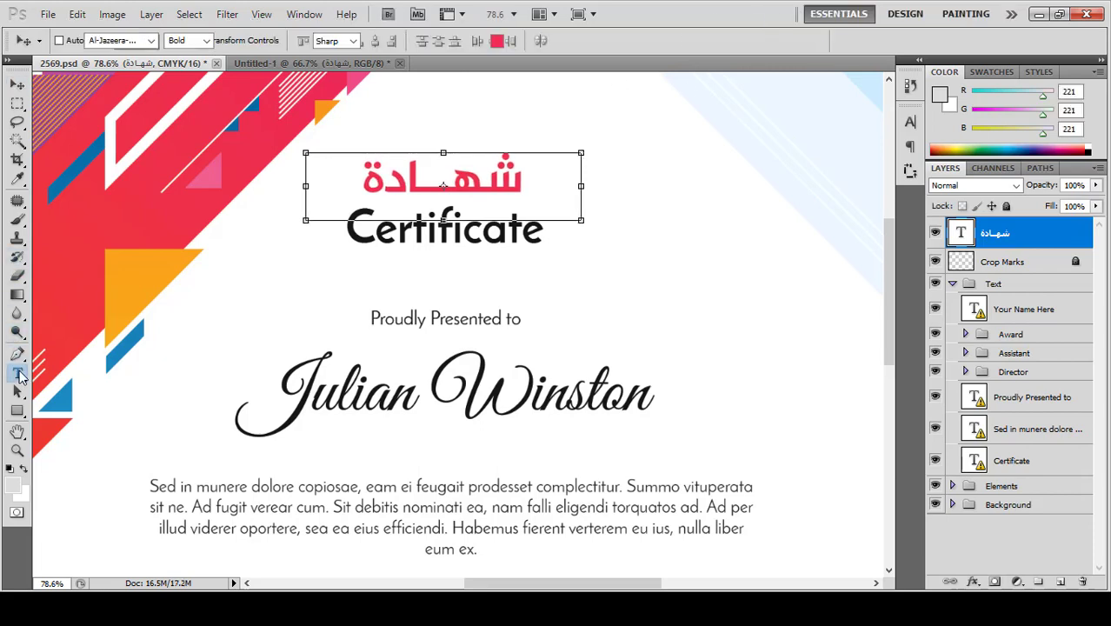
click(485, 240)
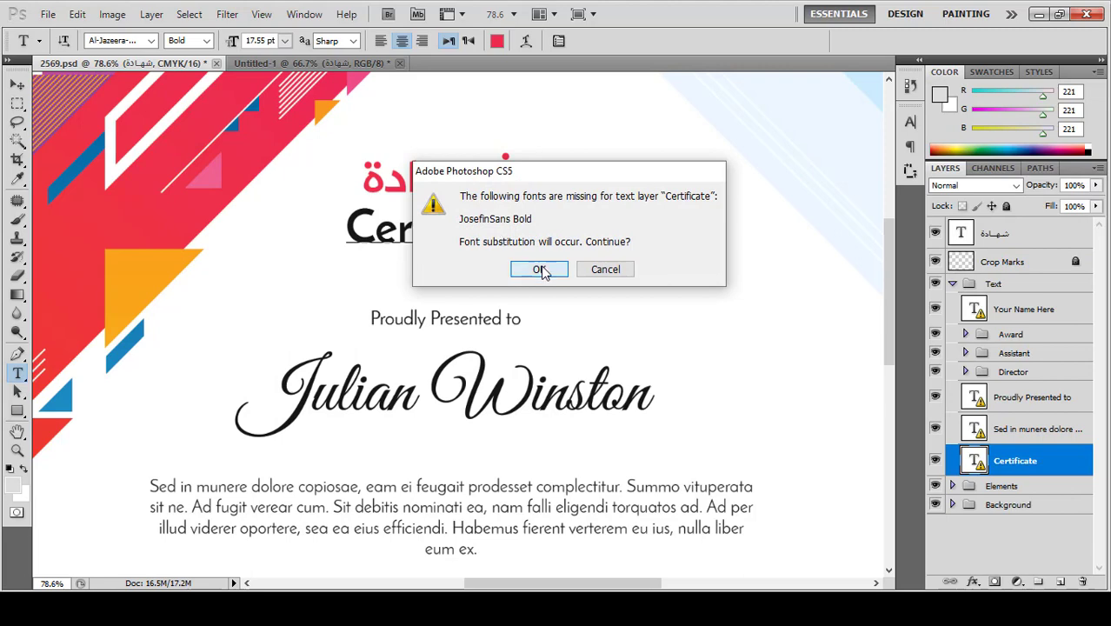
click(541, 269)
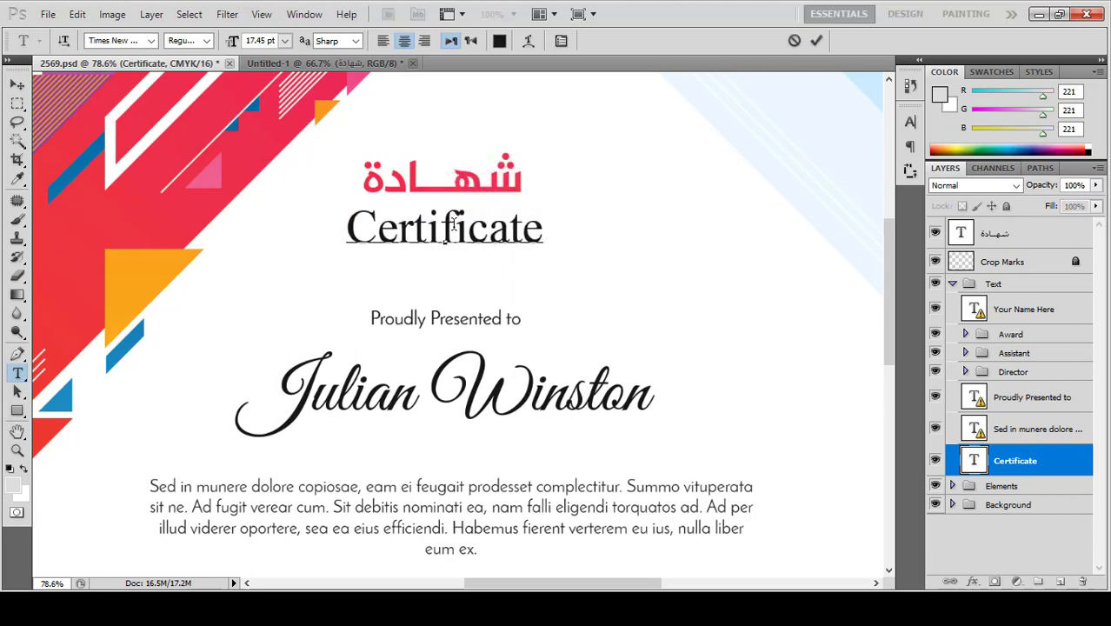
double_click(453, 223)
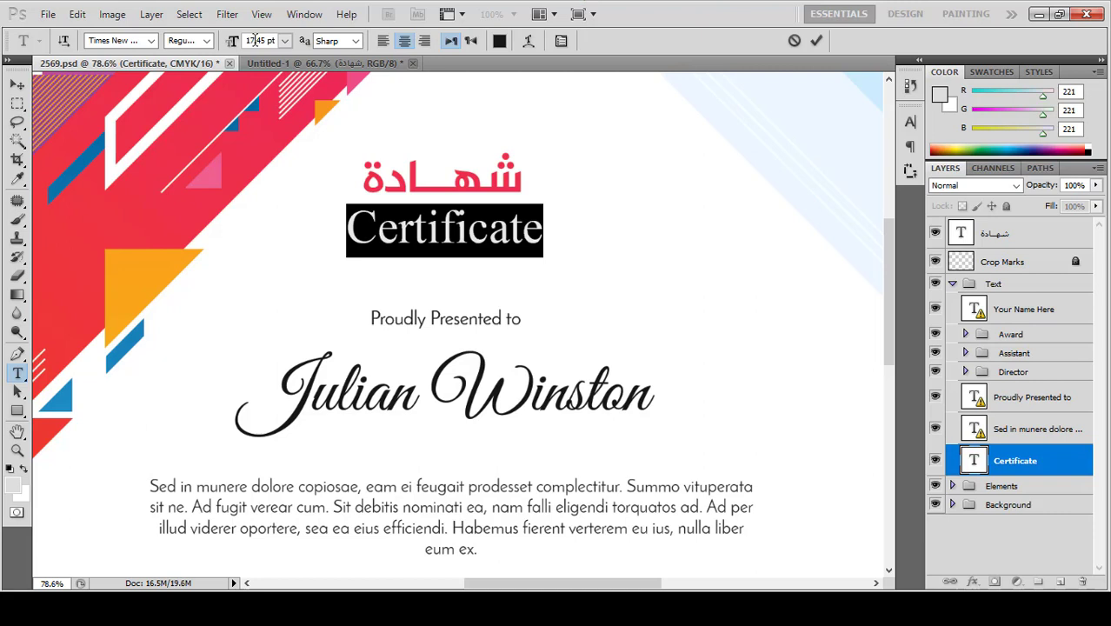
scroll(261, 40, down, 3)
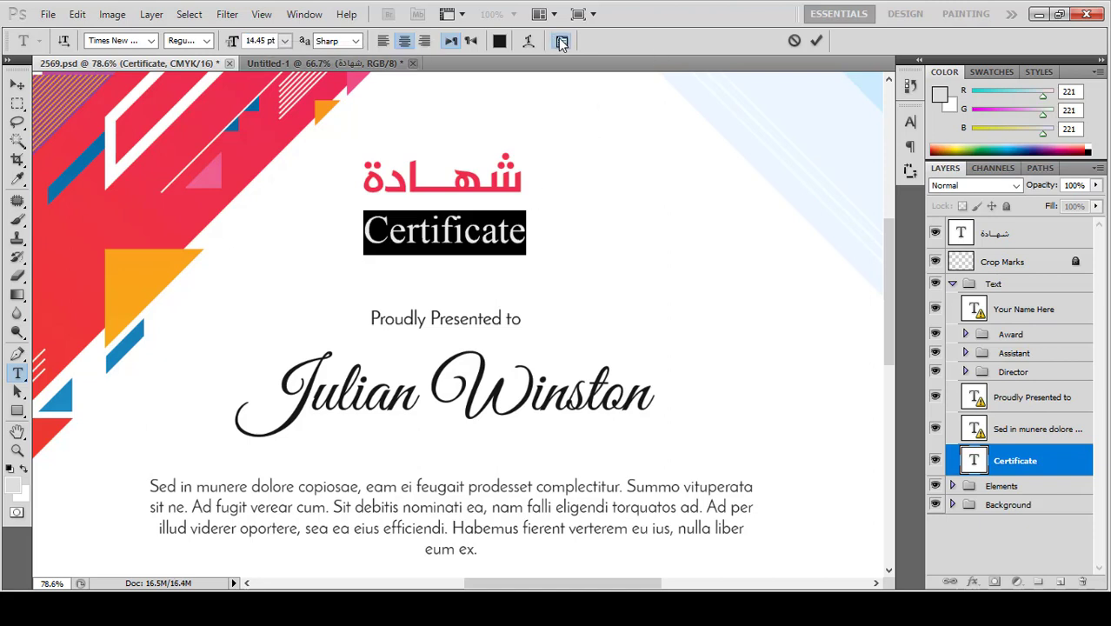
Step: Set Certificate's letter tracking to 100 in the Character panel and commit
click(562, 41)
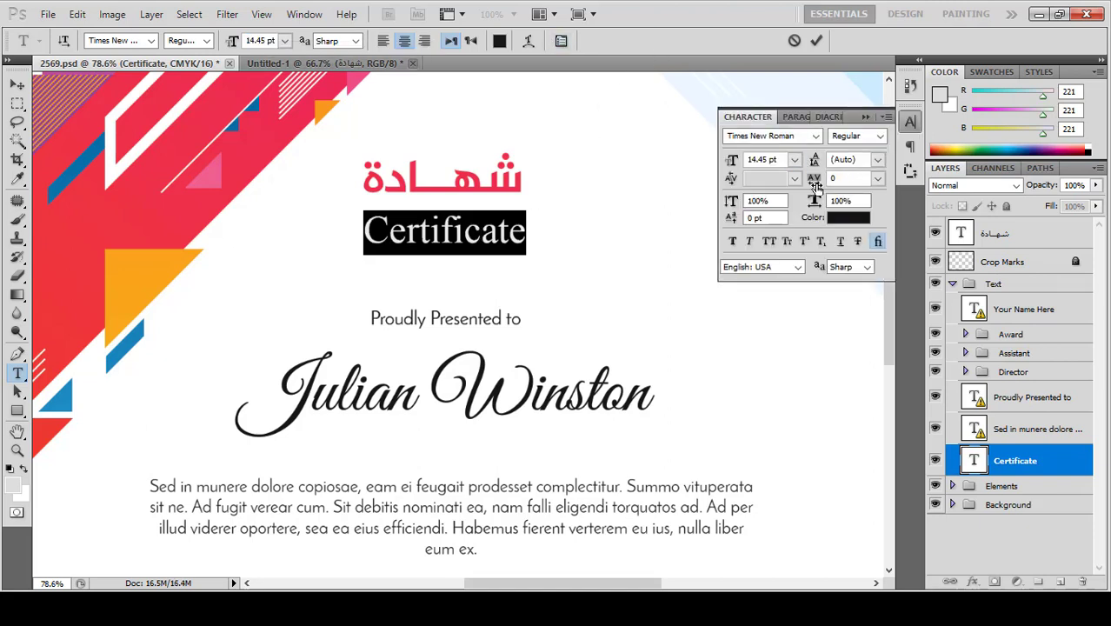
drag(815, 187, 821, 186)
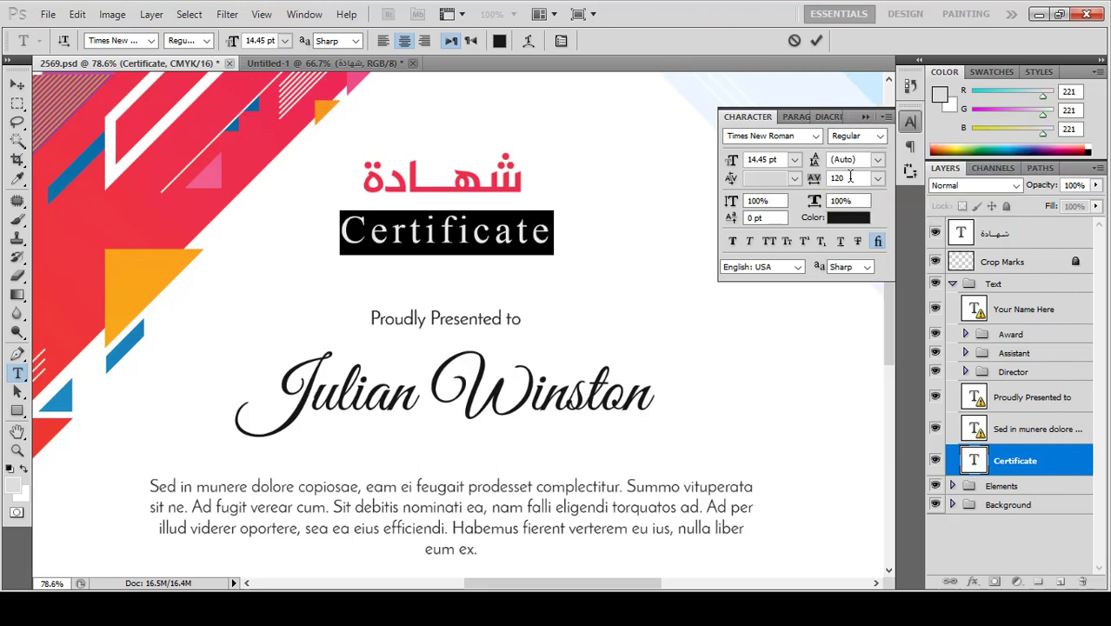
double_click(850, 176)
text(100)
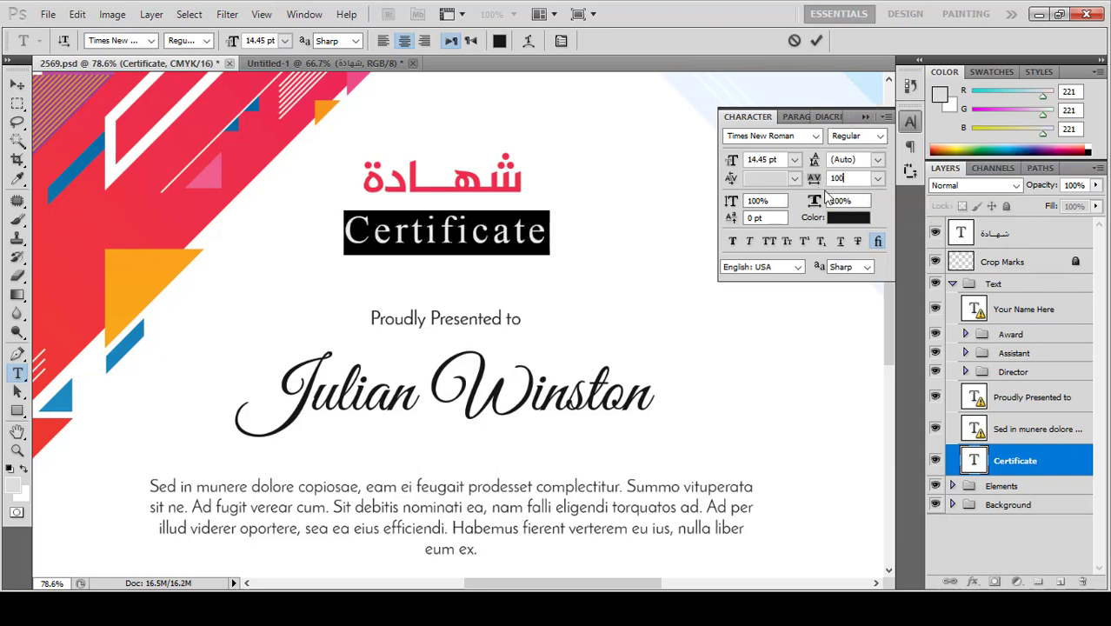
click(867, 116)
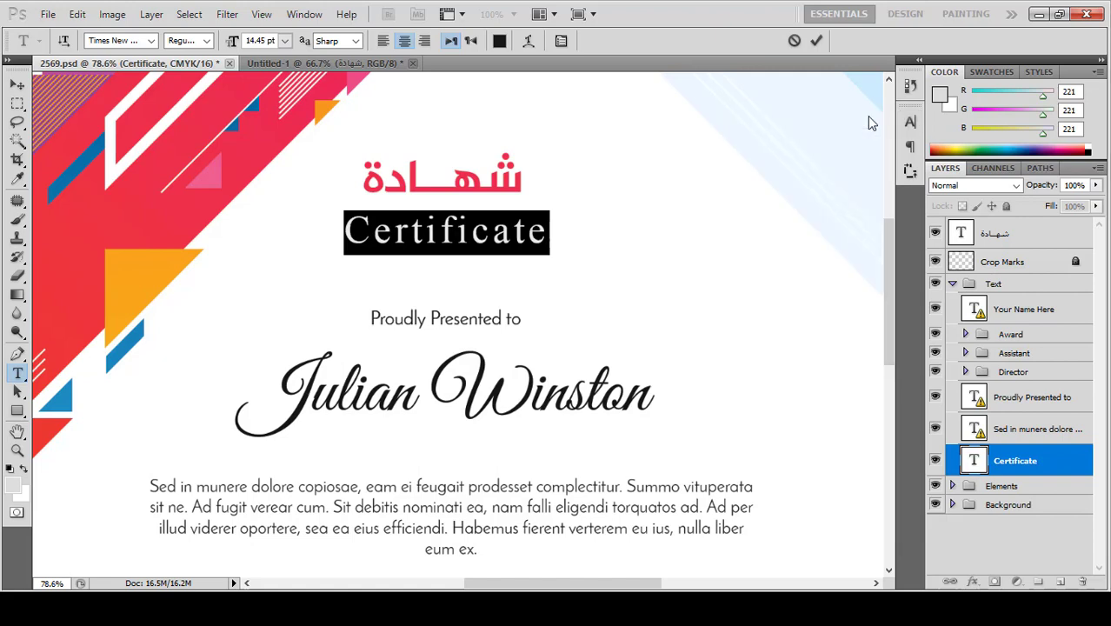
click(816, 42)
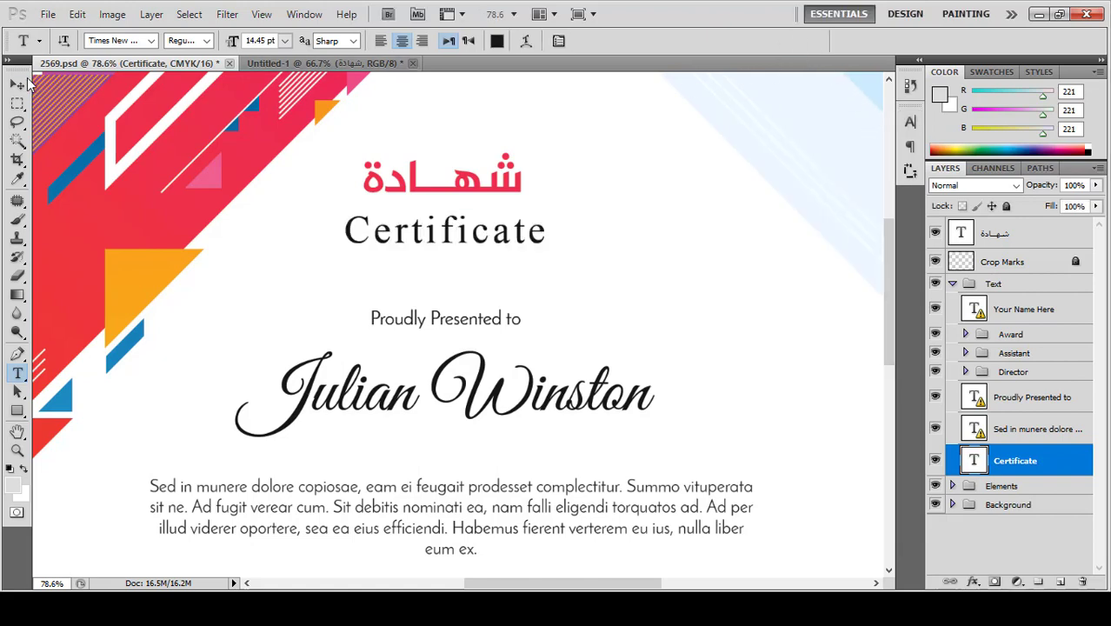
Step: Nudge the Certificate heading up two steps
click(18, 85)
key(Up)
key(Up)
key(Up)
key(Up)
key(Up)
key(Up)
key(Up)
key(Up)
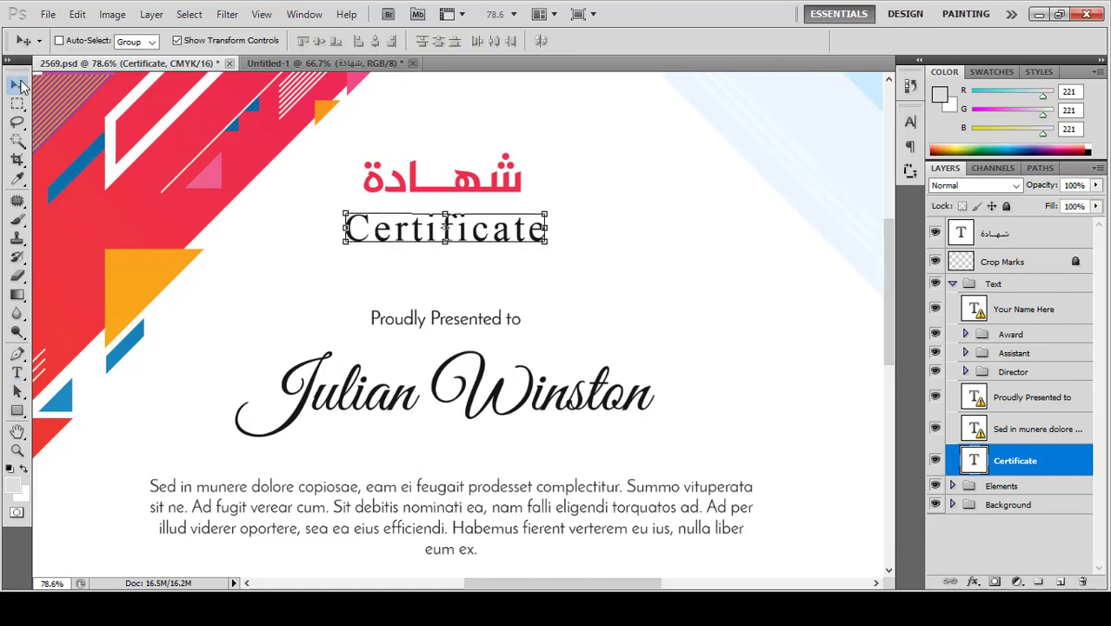
key(Up)
key(Up)
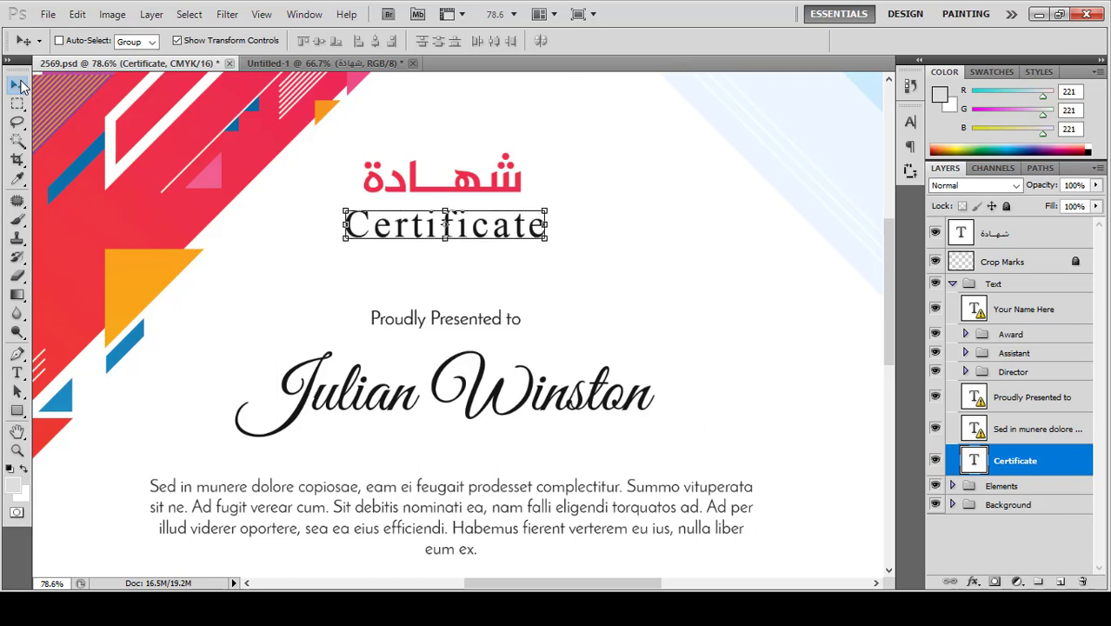
click(18, 373)
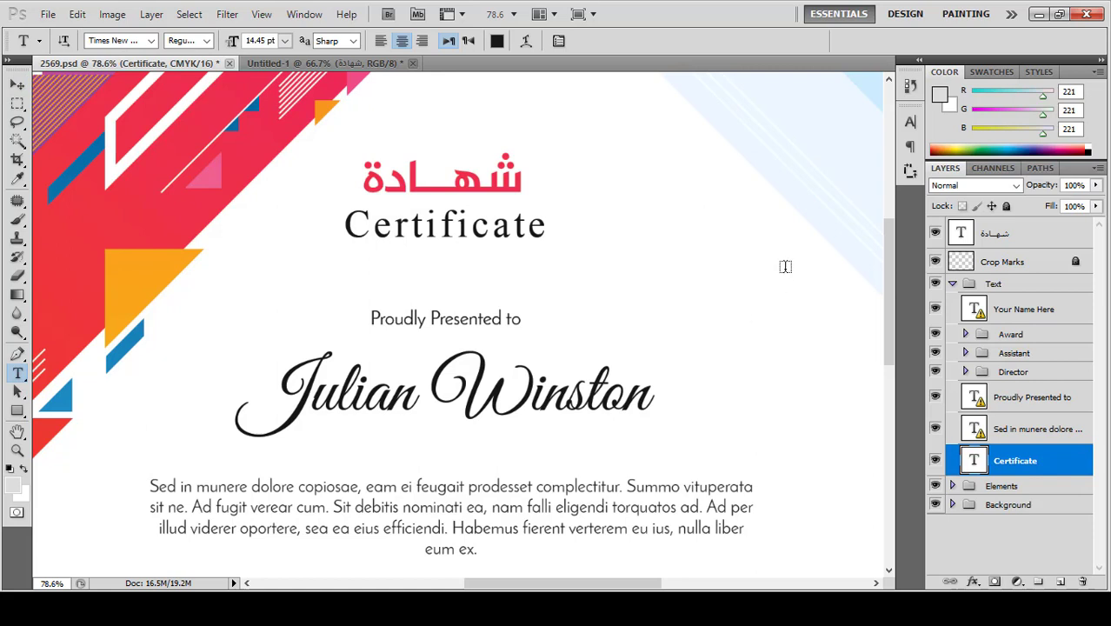
Step: Add a text box right of 'Proudly Presented to' reading الى السيد
drag(785, 270, 549, 325)
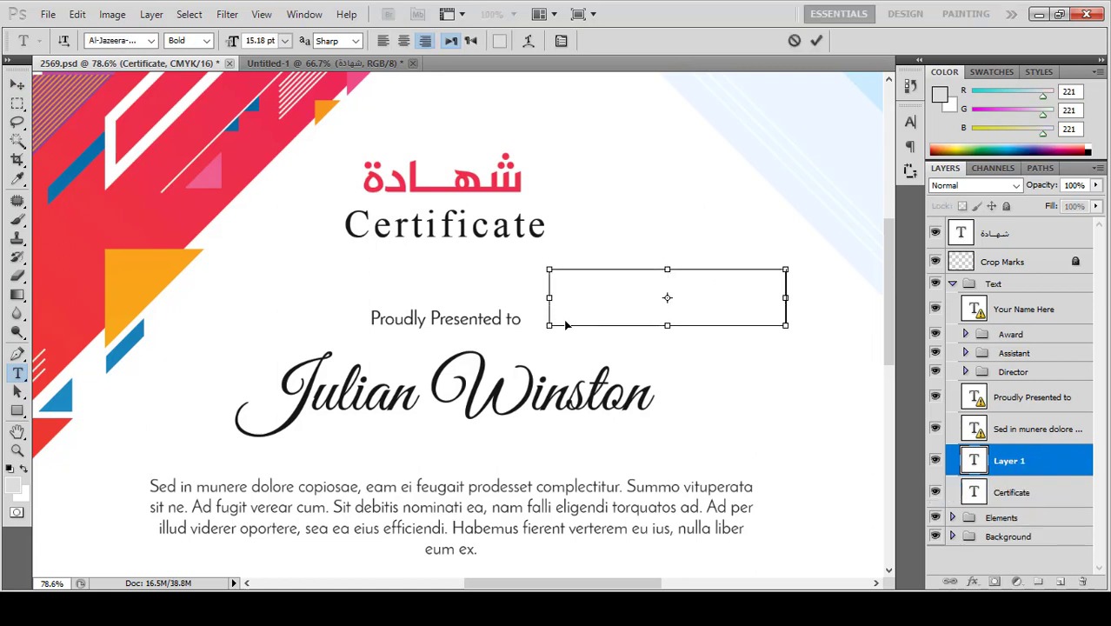
text(شهادة)
key(ctrl+a)
text(ال)
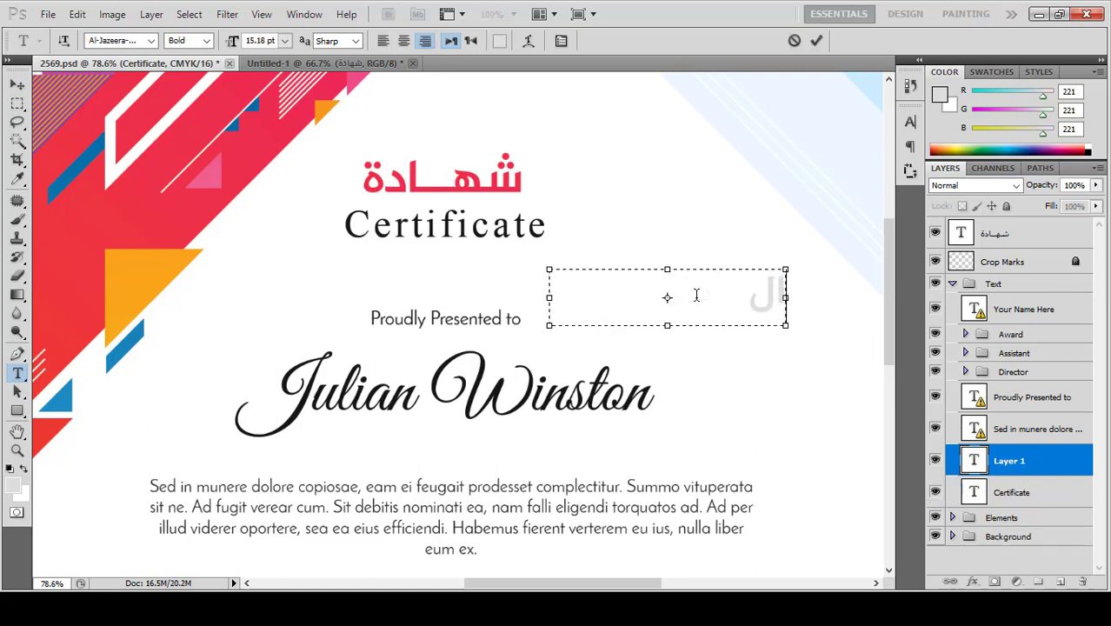
text(ى السيد)
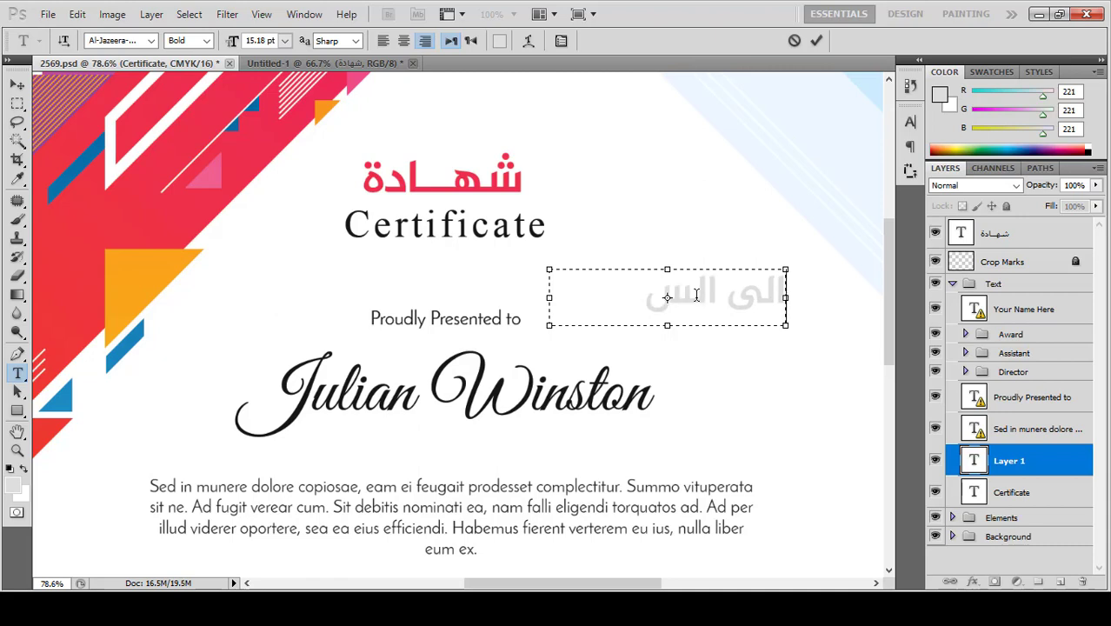
Step: Make الى السيد red, Regular weight, 11.18 pt and centre-aligned, then commit
key(ctrl+a)
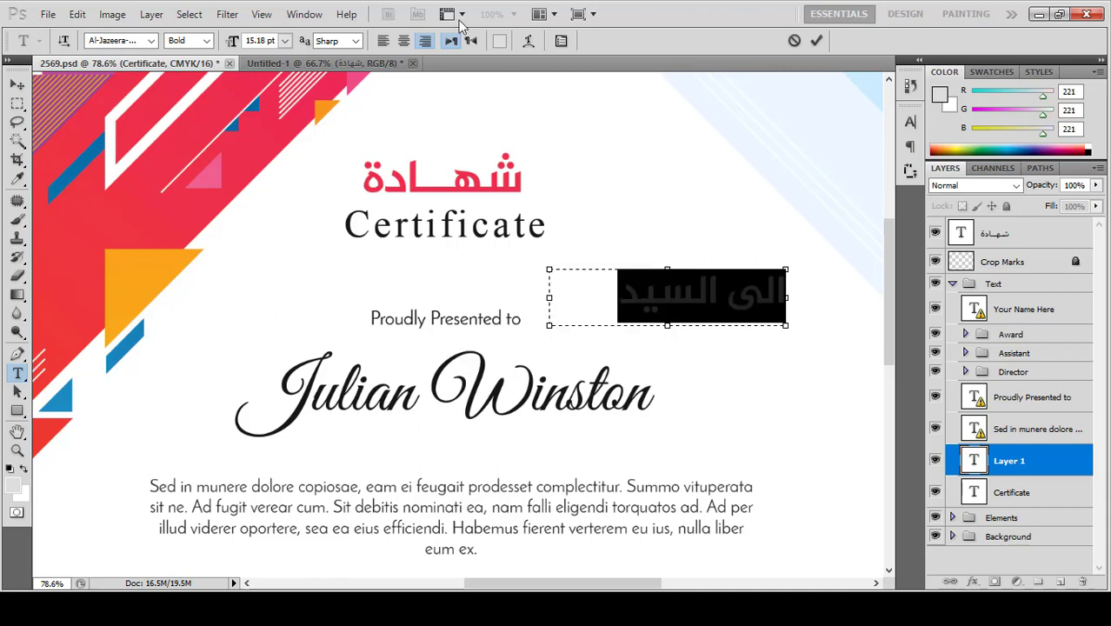
click(499, 41)
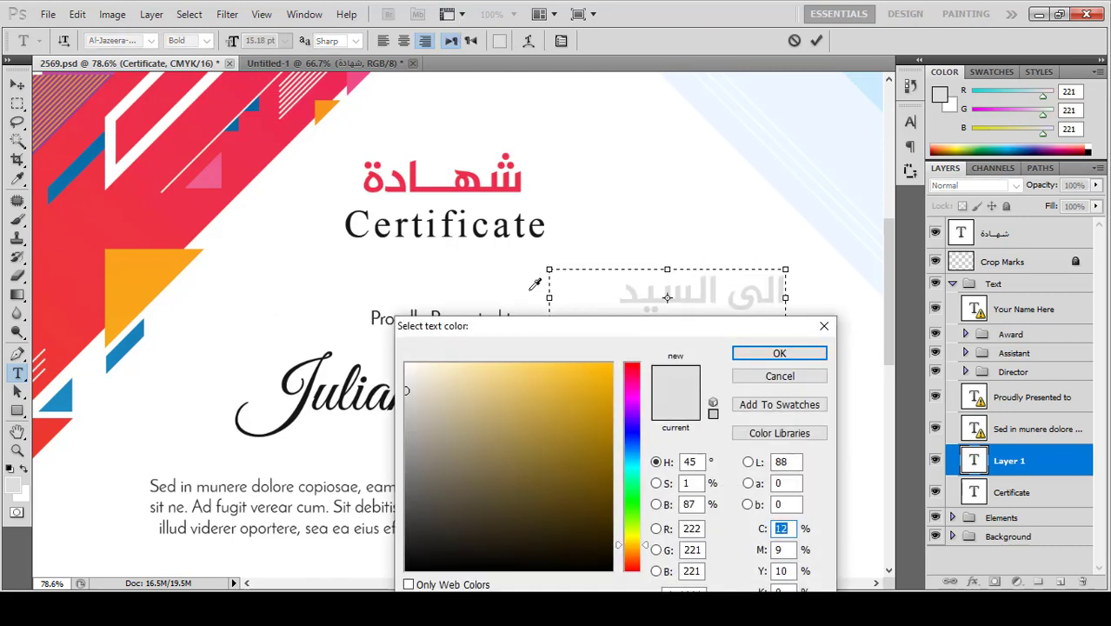
click(252, 141)
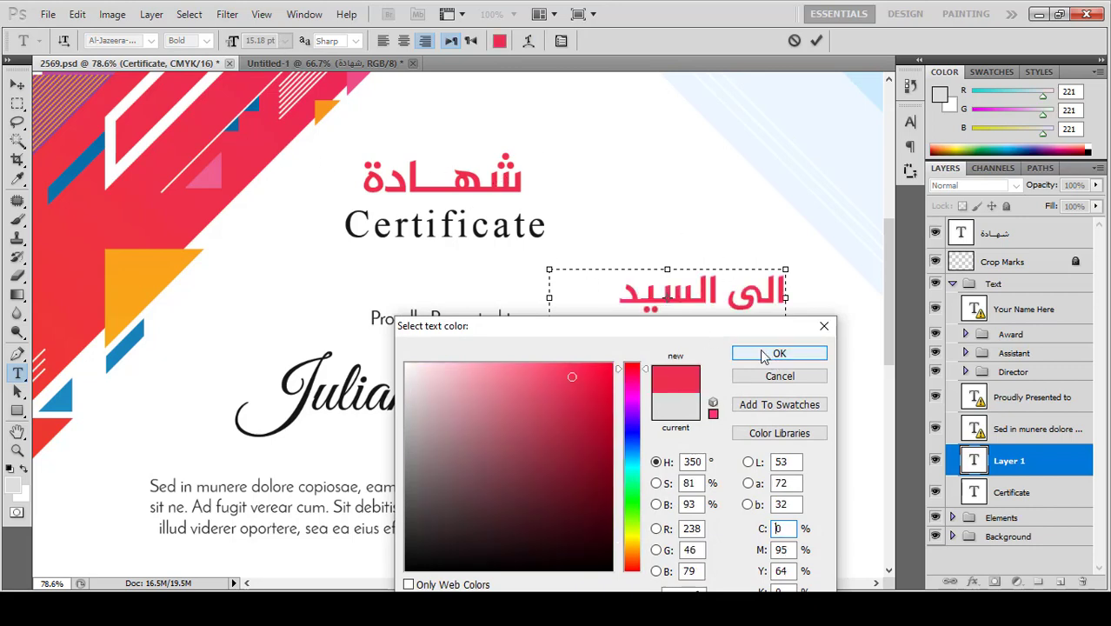
click(779, 353)
click(207, 46)
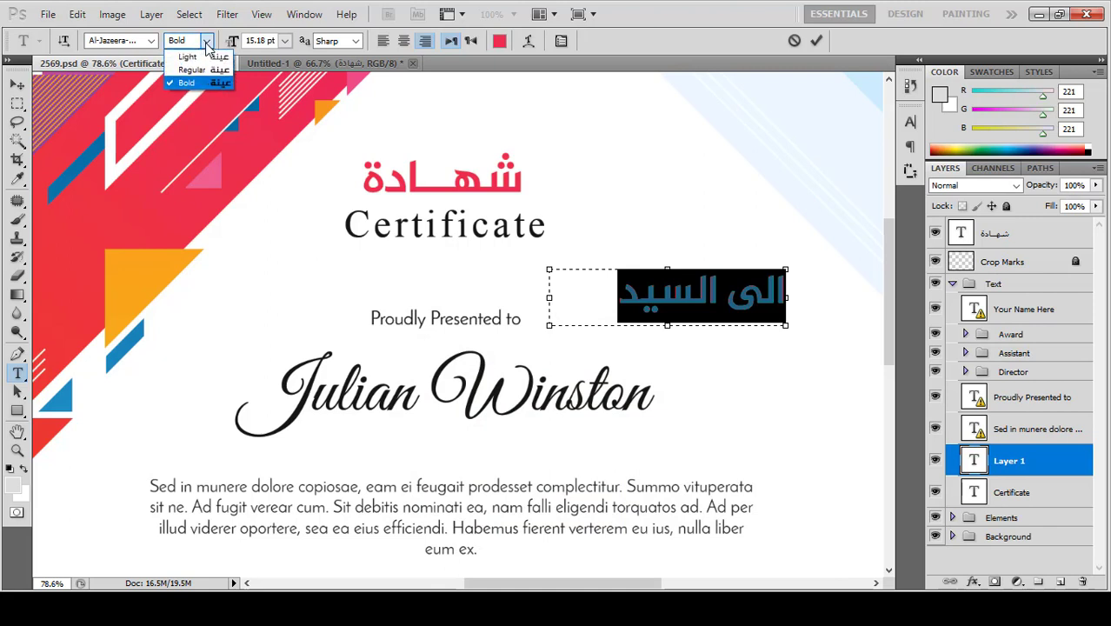
click(204, 68)
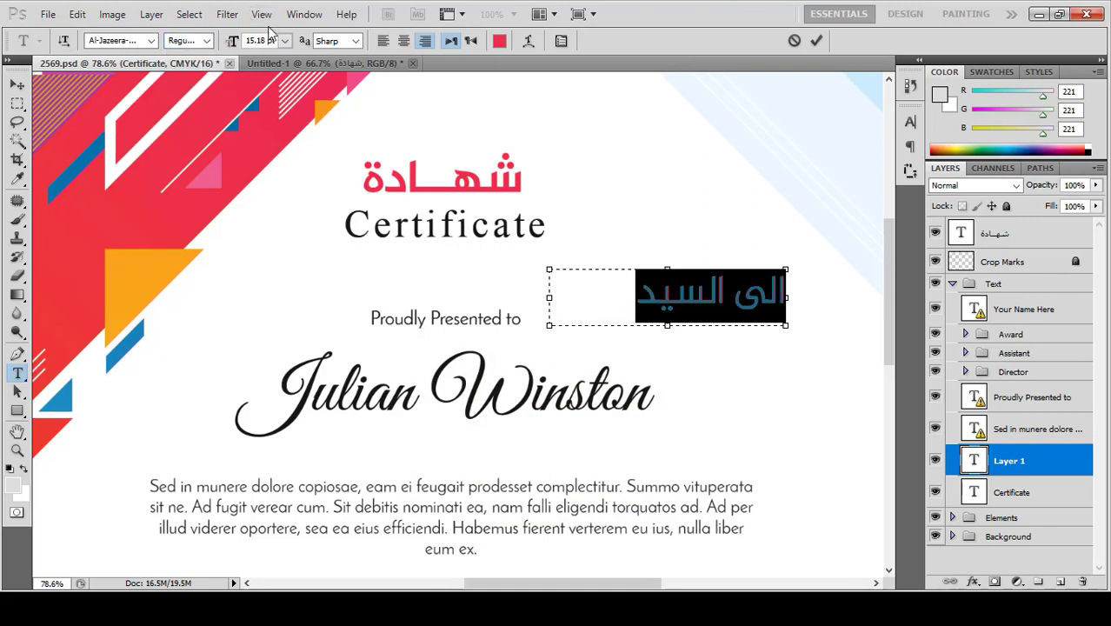
scroll(254, 40, down, 20)
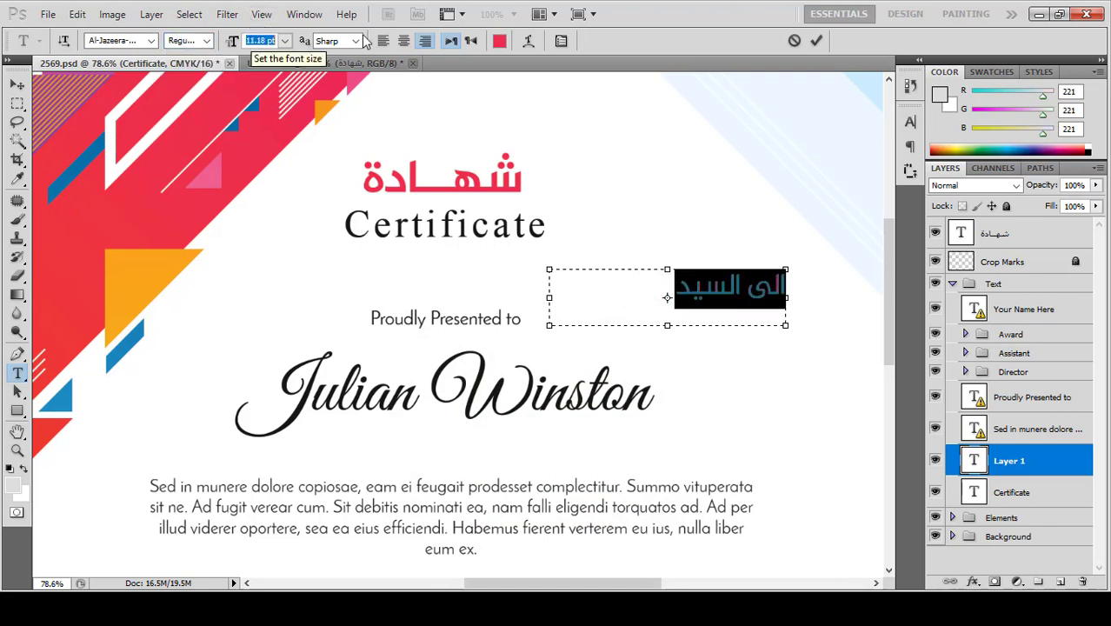
click(405, 41)
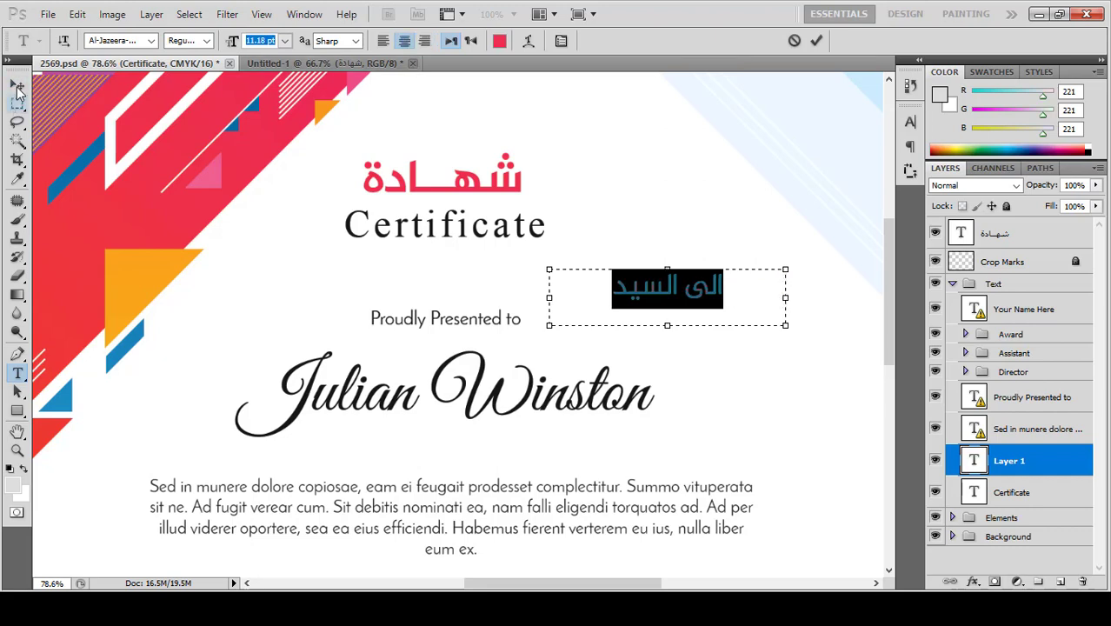
click(17, 85)
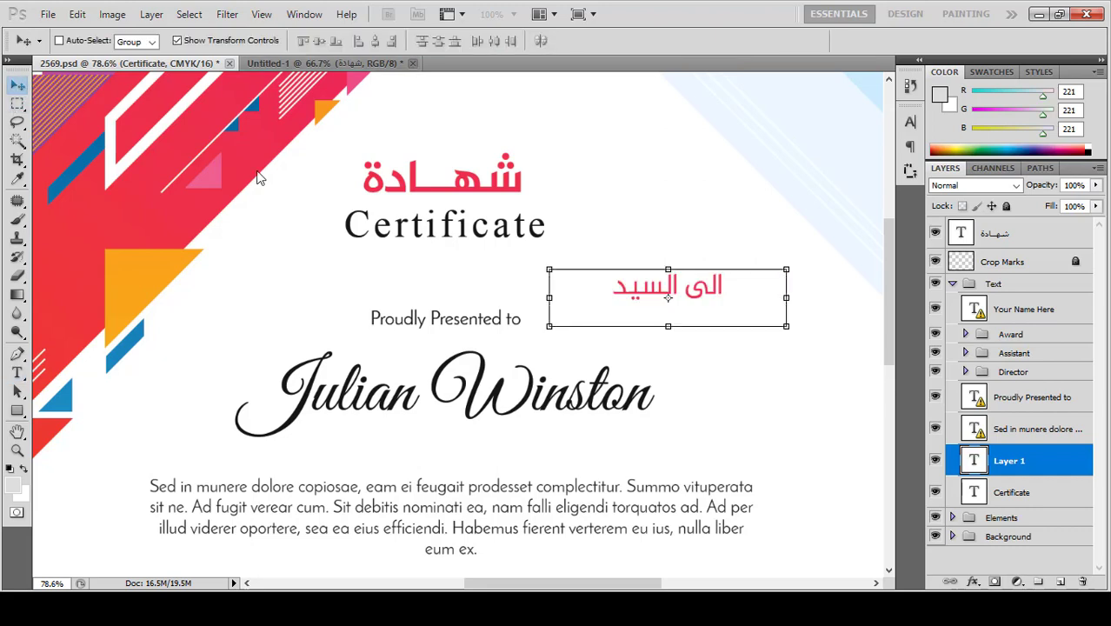
Step: Delete the 'Proudly Presented to' layer and move الى السيد centred above the placeholder name
click(1026, 429)
click(1029, 397)
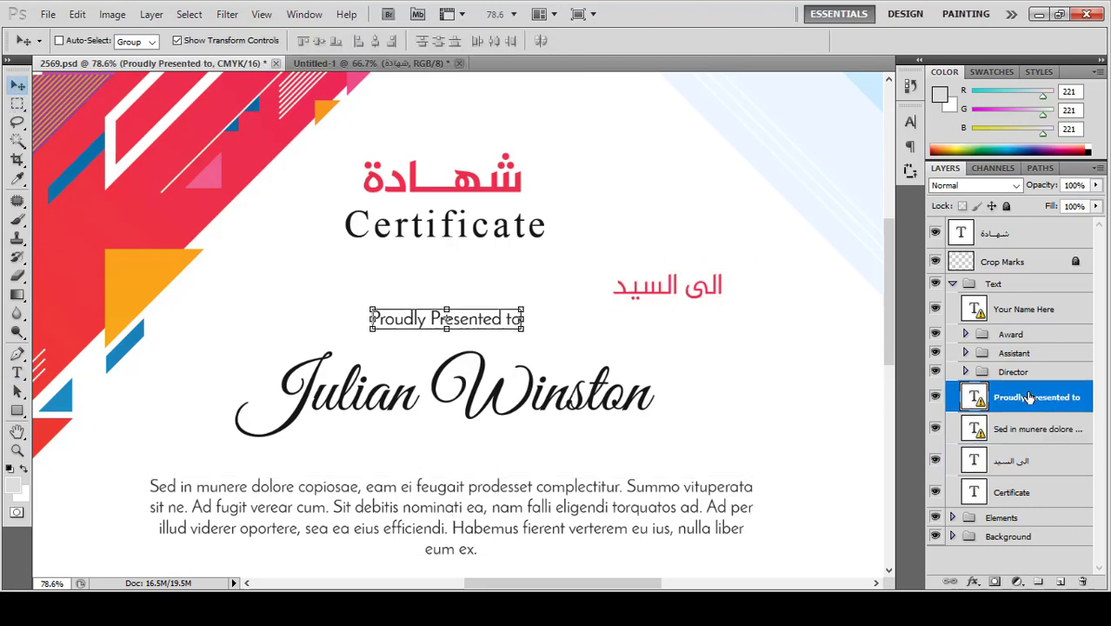
key(Delete)
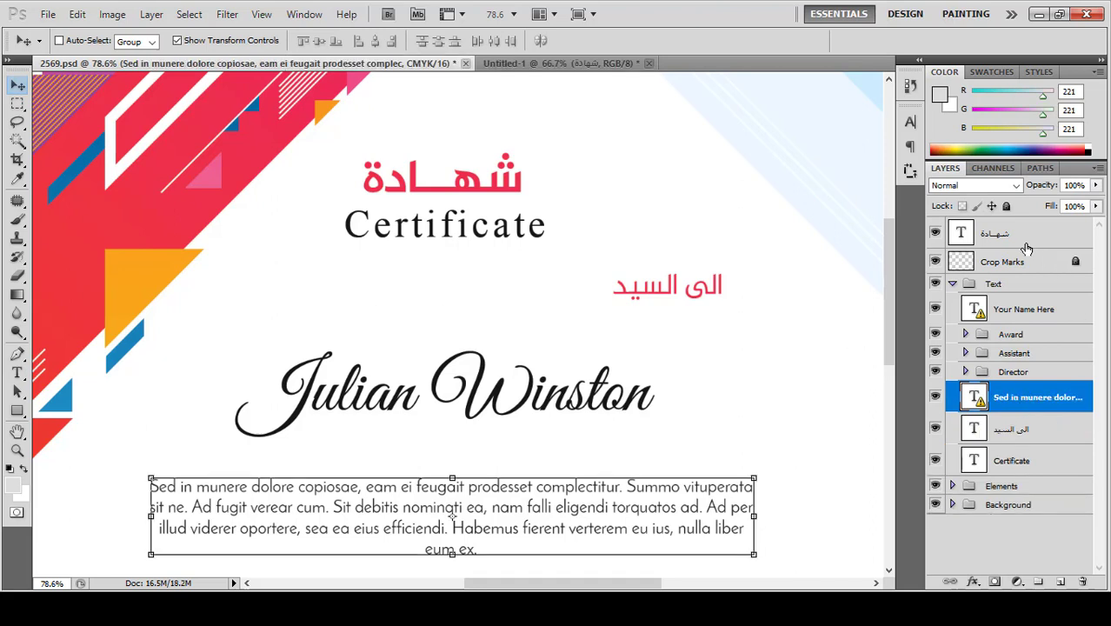
click(1032, 426)
drag(696, 293, 488, 324)
click(17, 372)
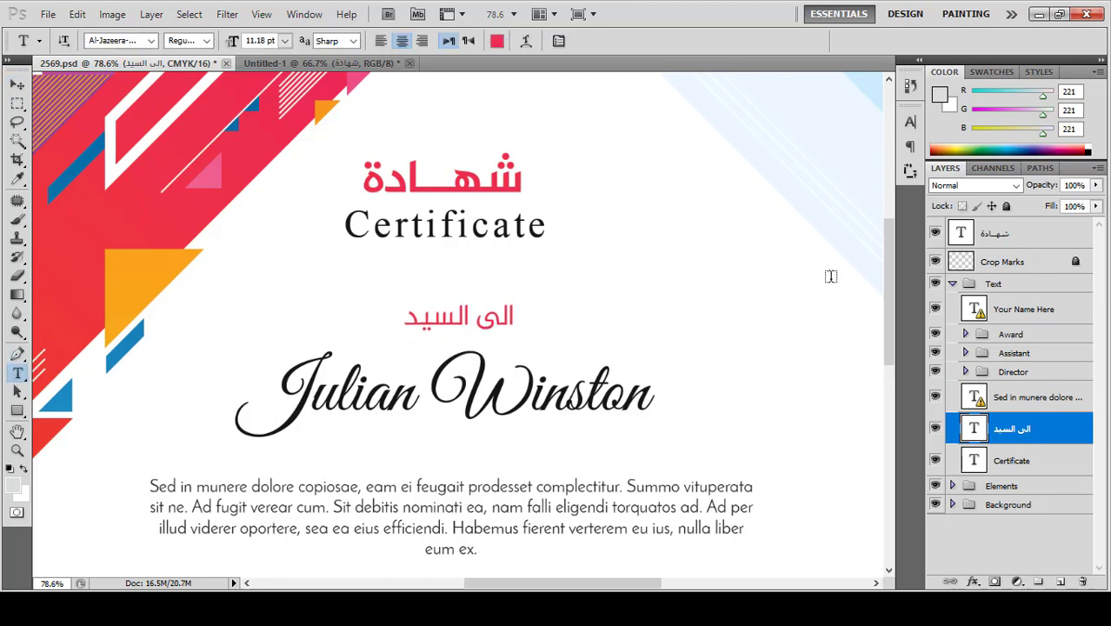
Step: Type the recipient's full Arabic name in a new text box, tighten the box, and commit
drag(832, 278, 459, 348)
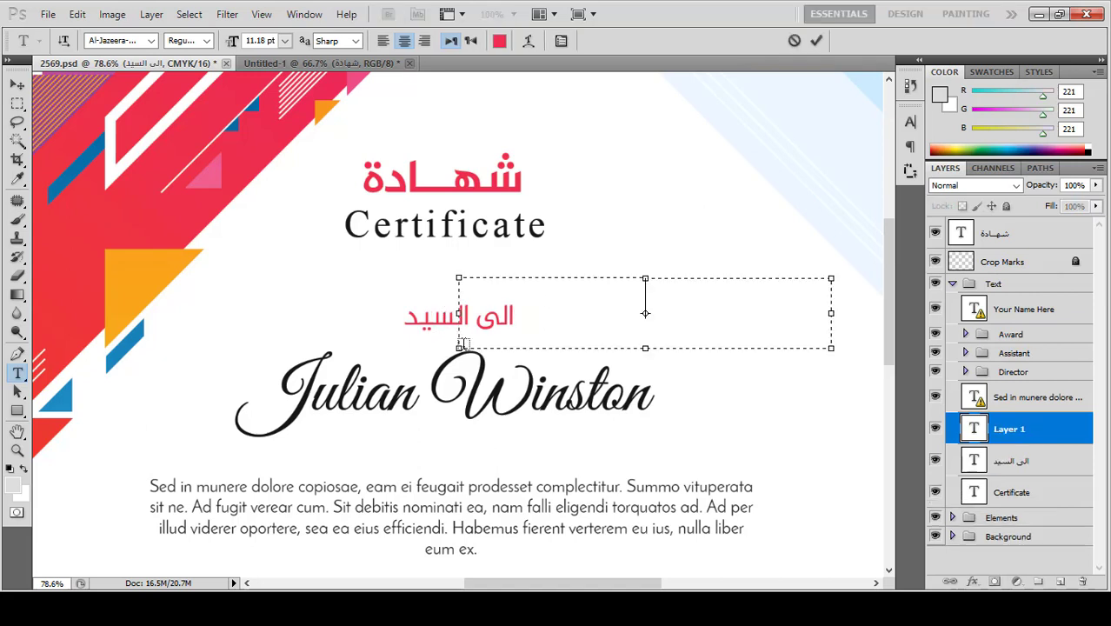
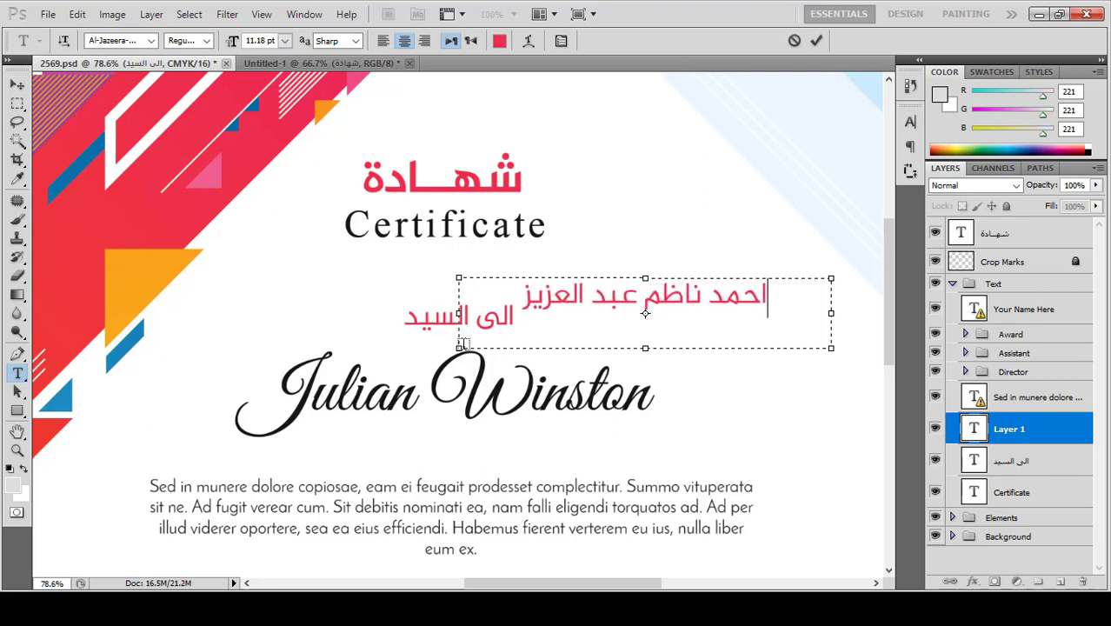
drag(645, 348, 645, 324)
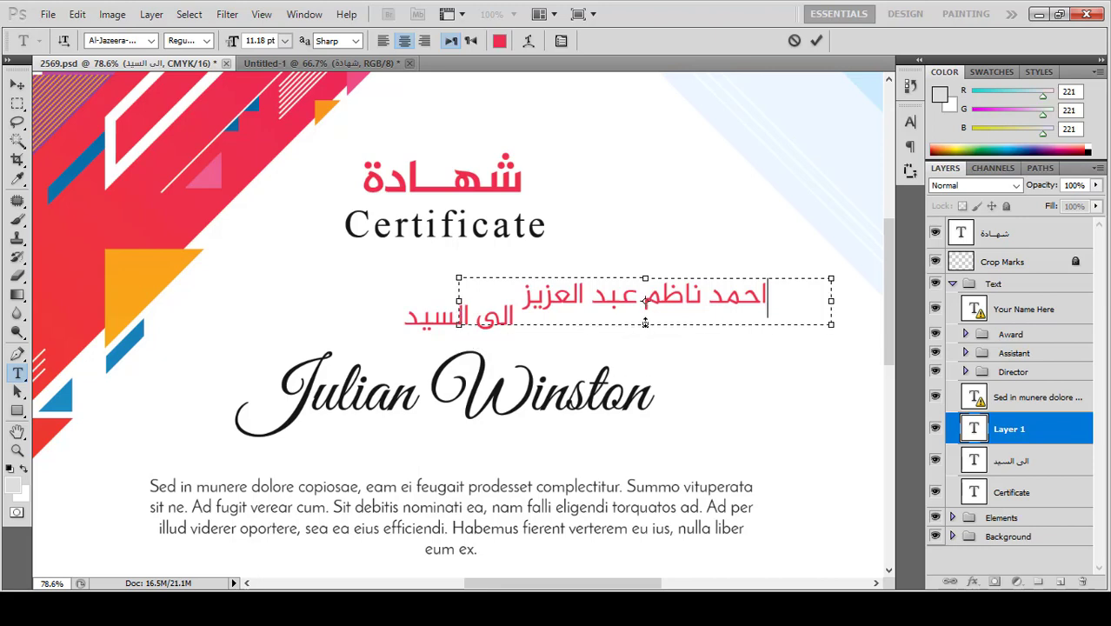
click(817, 40)
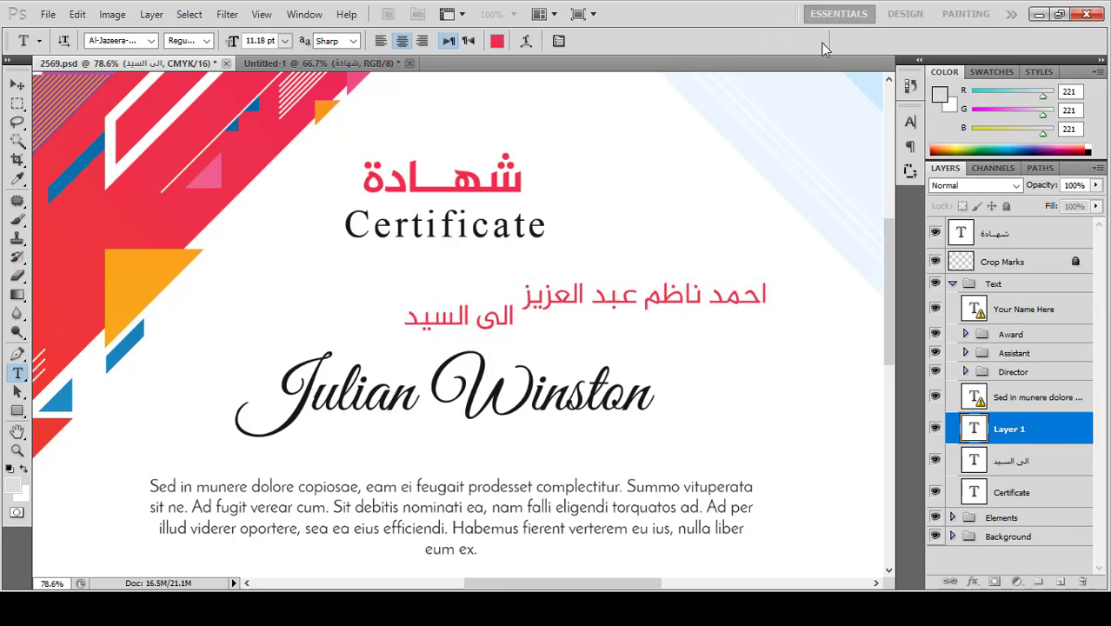
Step: Delete the 'Your Name Here' placeholder, move the Arabic name below الى السيد, scale it to 182.62%
click(16, 86)
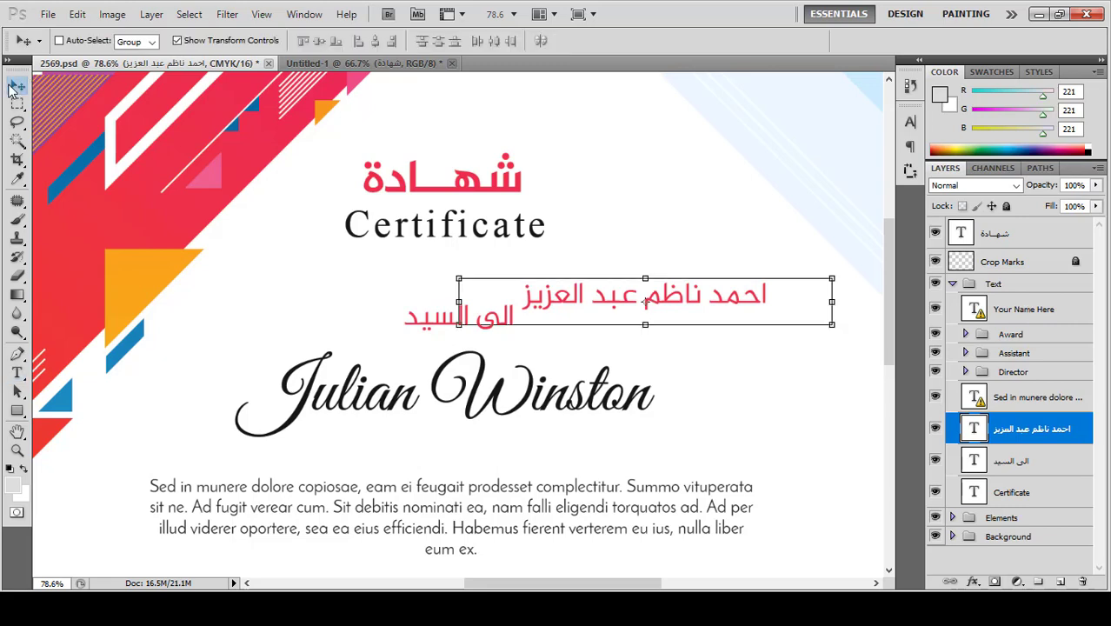
click(1031, 312)
key(Delete)
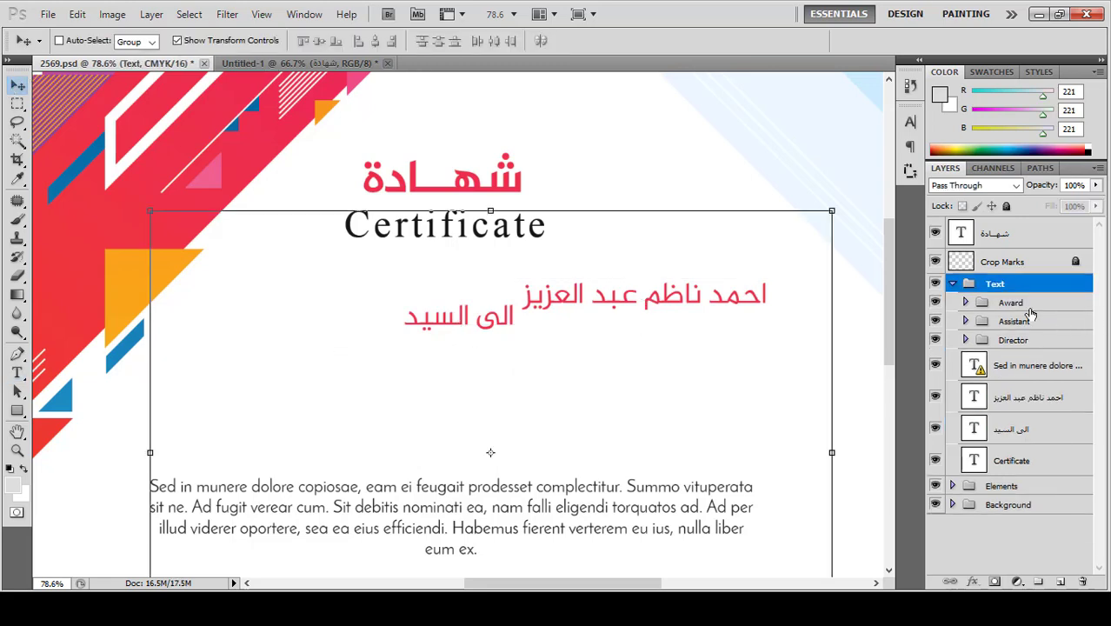
click(1009, 394)
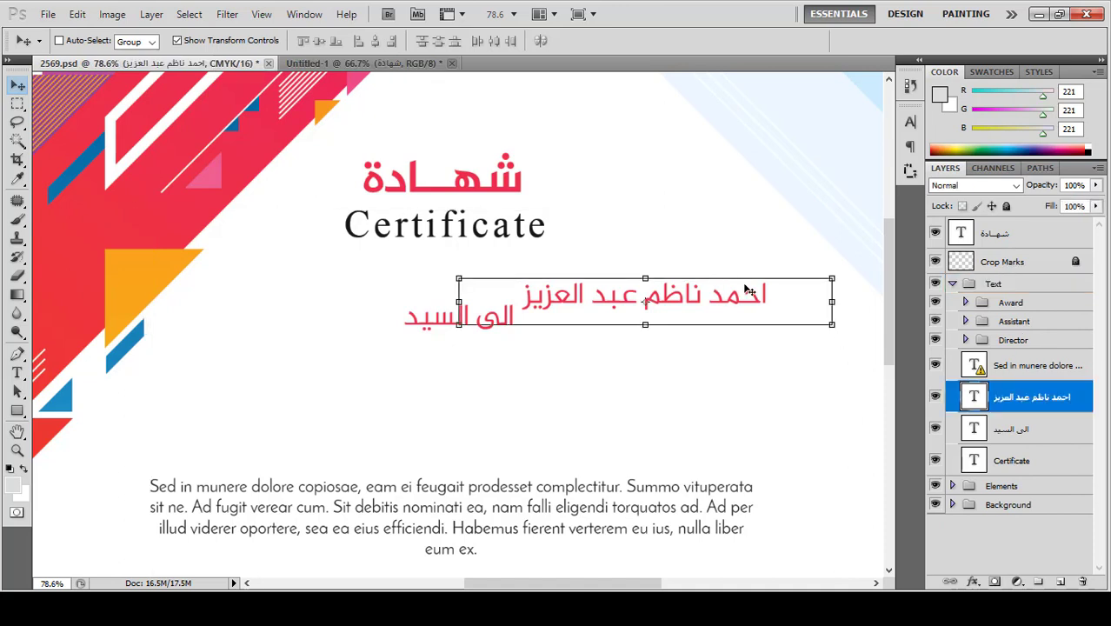
drag(757, 293, 577, 397)
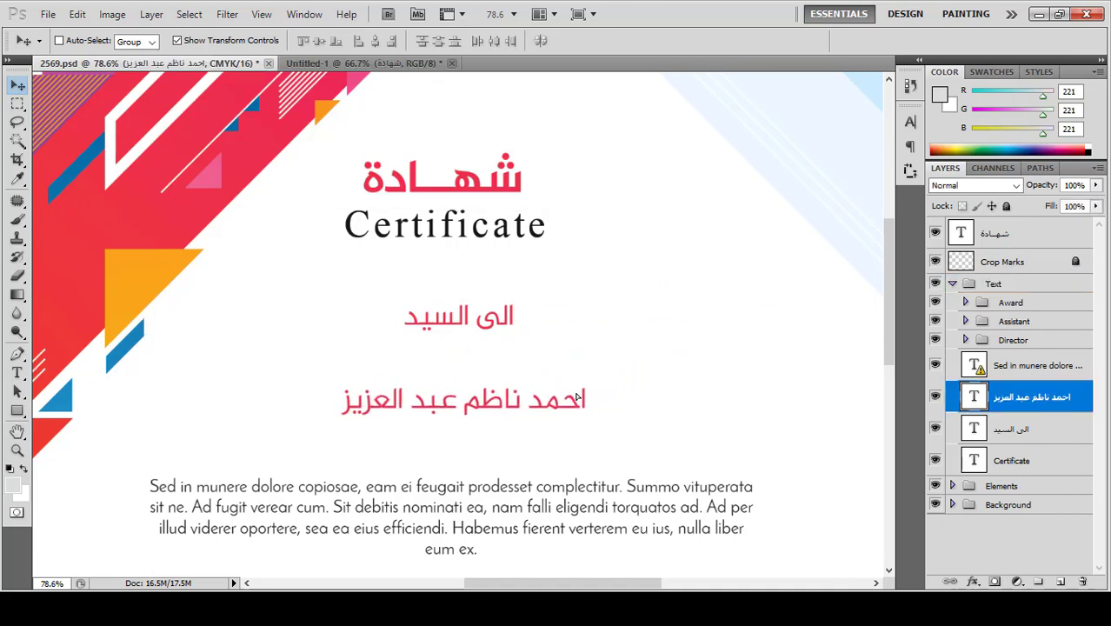
drag(656, 379, 800, 365)
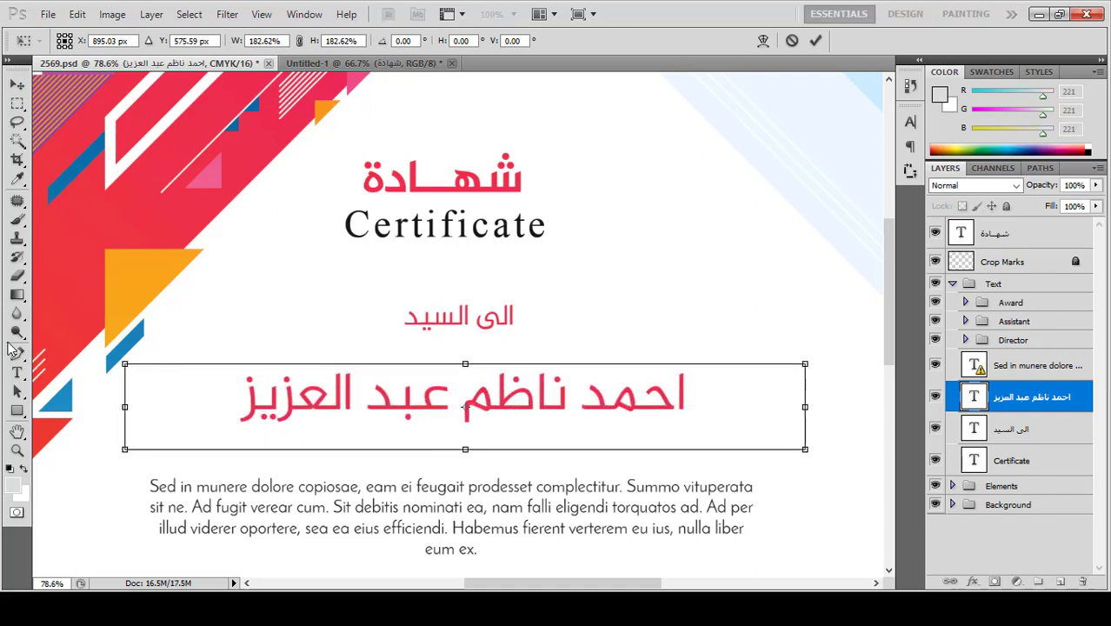
Step: Apply the 182.62% resize and set the Arabic name to Bold at 20.42 pt
click(16, 372)
click(246, 380)
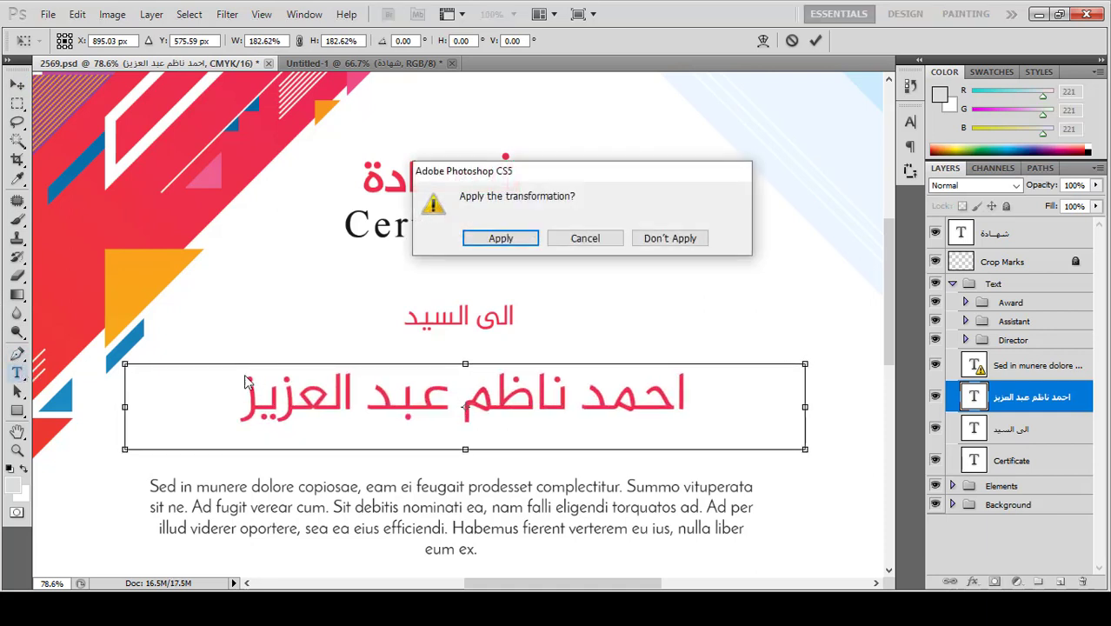
click(501, 238)
drag(416, 371, 534, 387)
triple_click(478, 393)
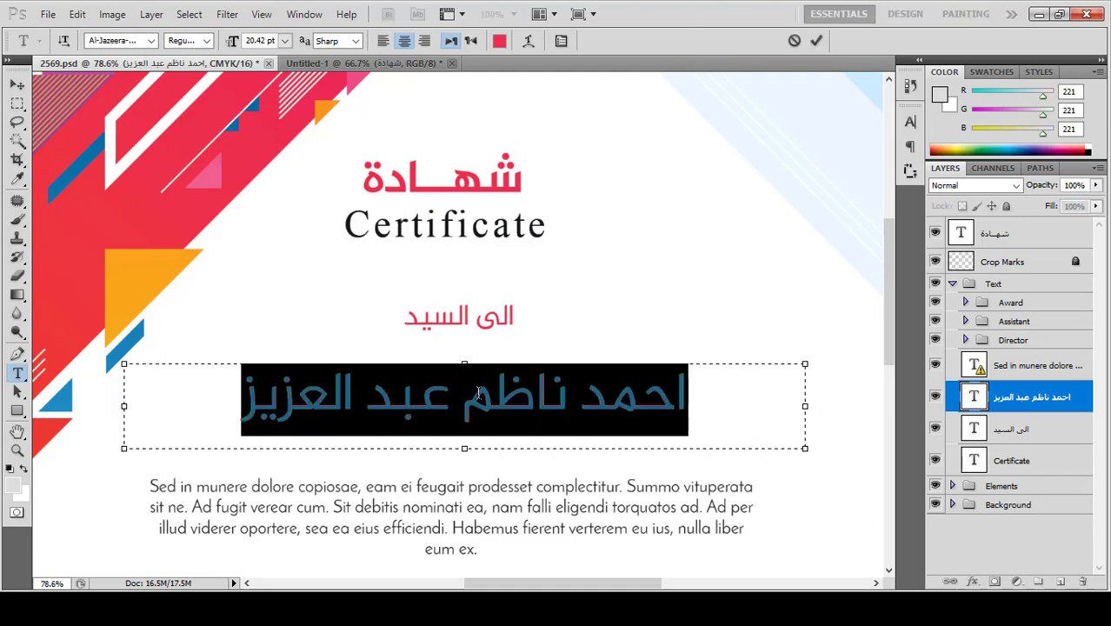
click(208, 42)
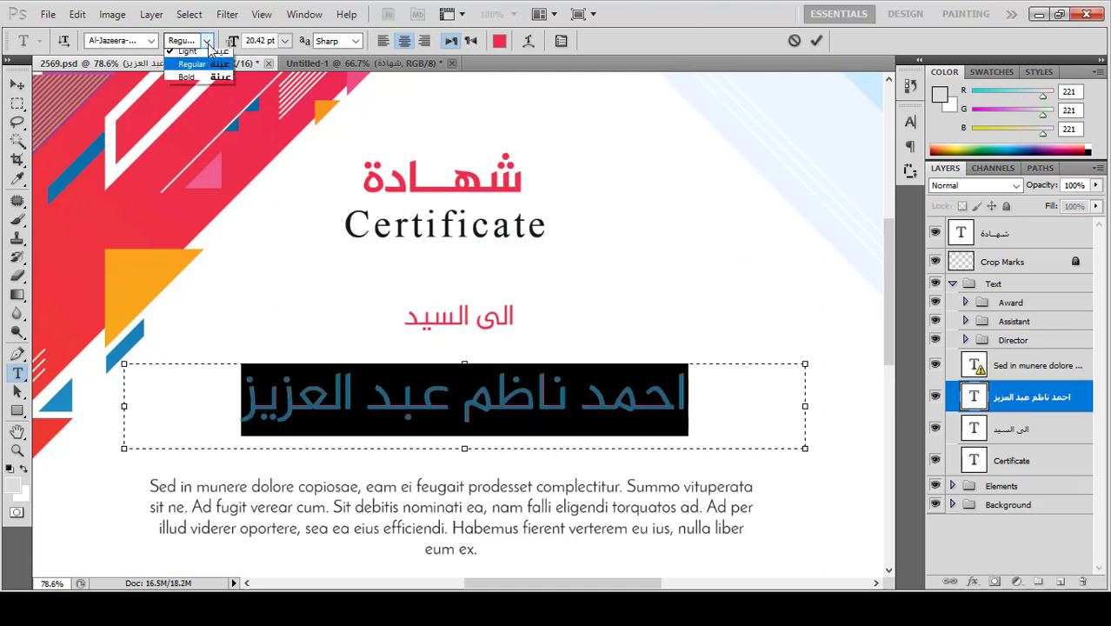
click(196, 83)
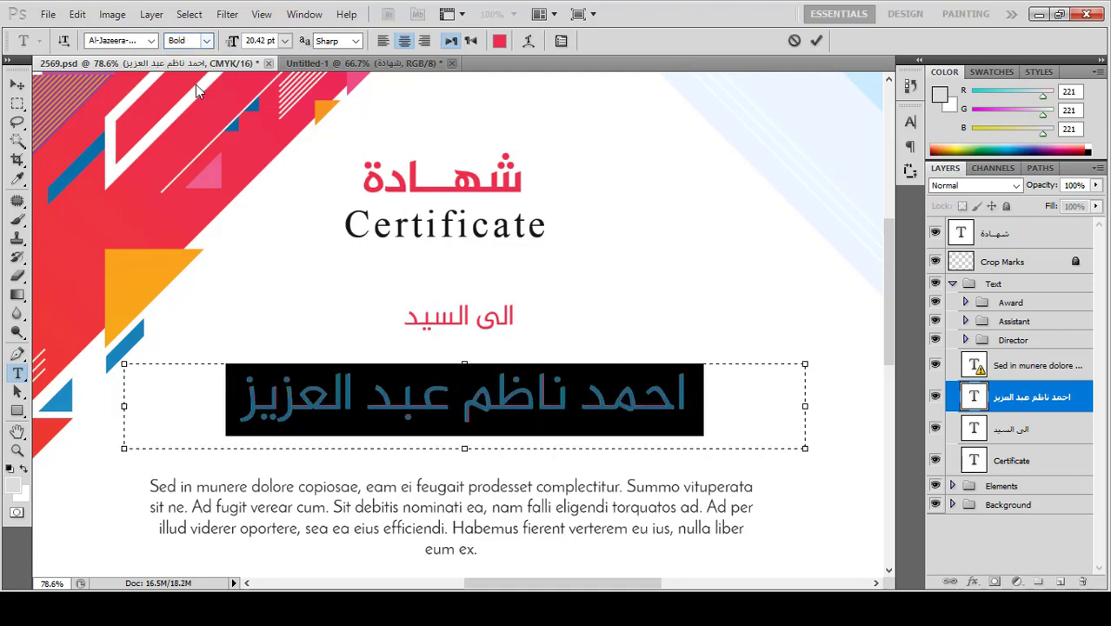
click(816, 42)
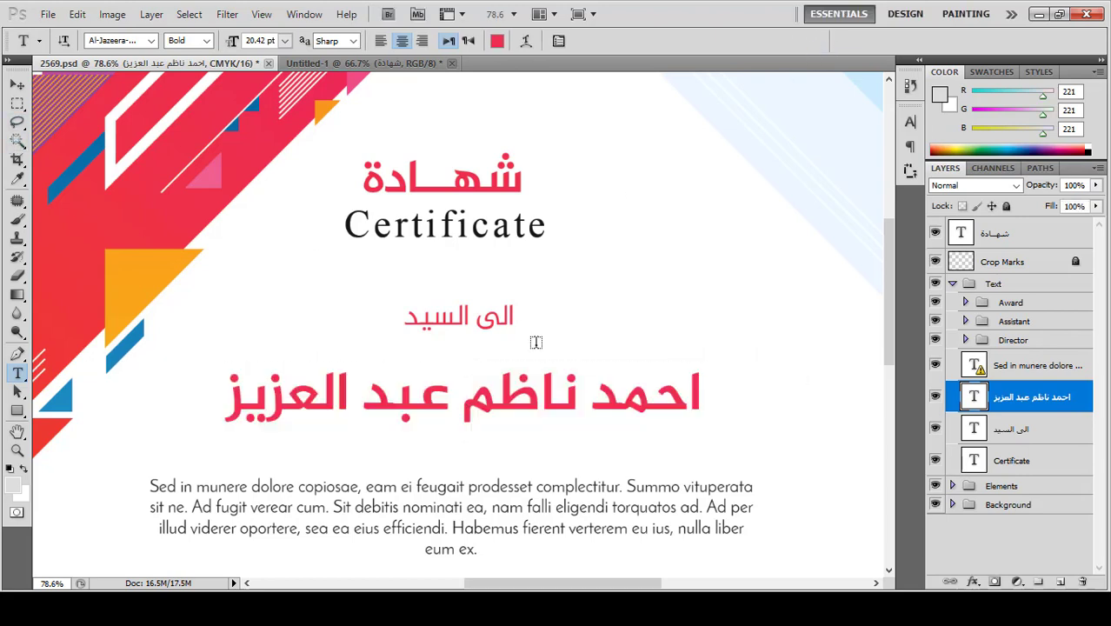
drag(533, 396, 360, 398)
key(ctrl+a)
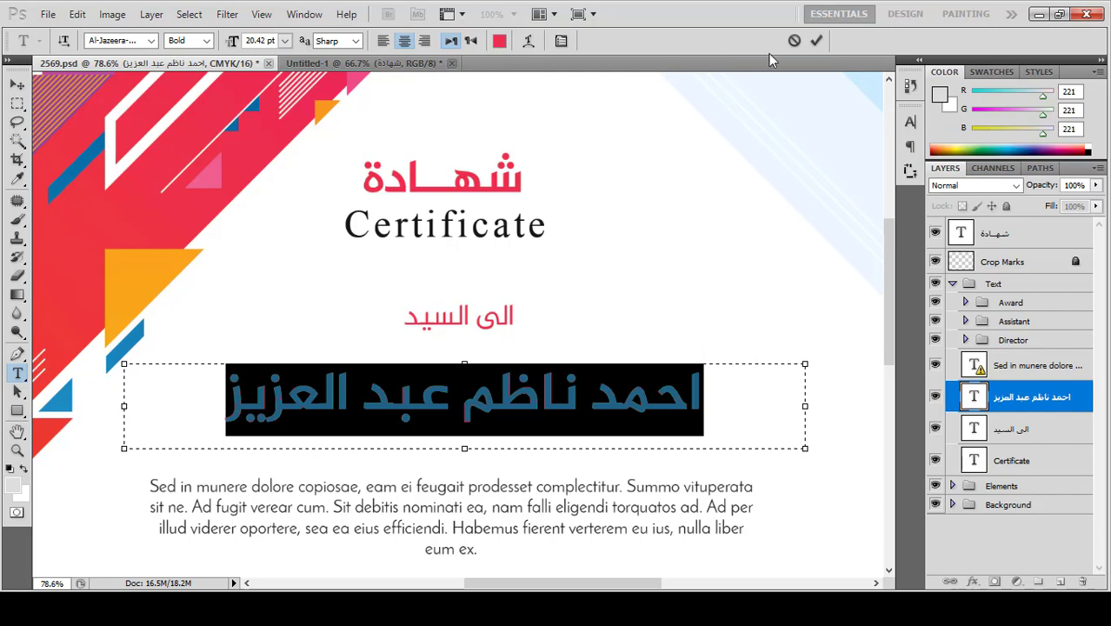
click(818, 41)
Step: Recolour the whole الى السيد line from red to black and commit the edit
drag(485, 319, 402, 320)
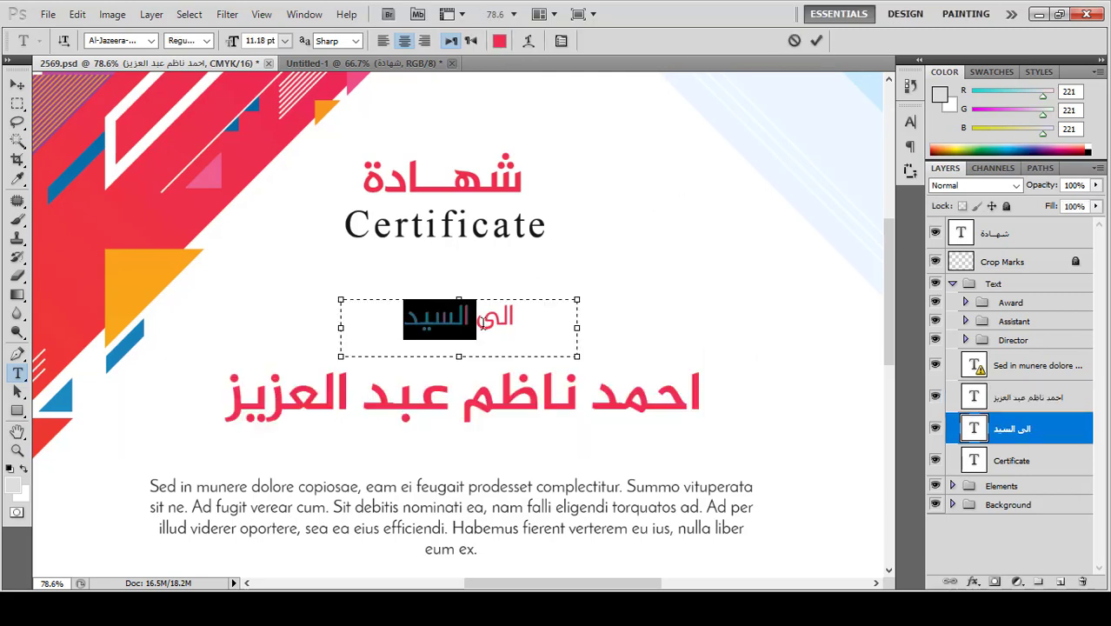
key(ctrl+a)
click(499, 41)
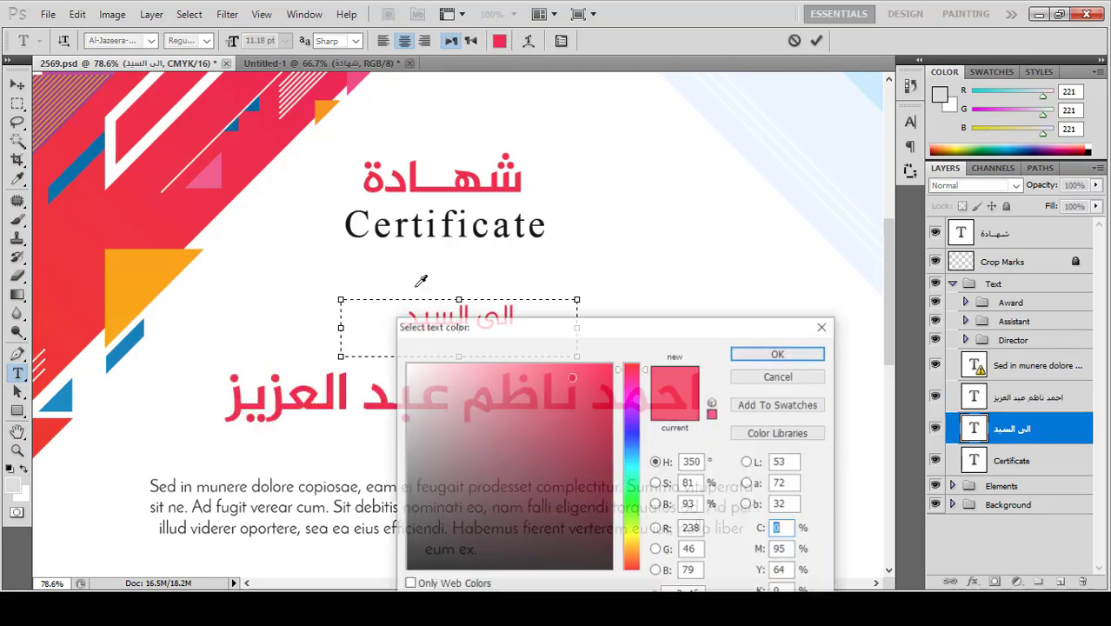
click(406, 570)
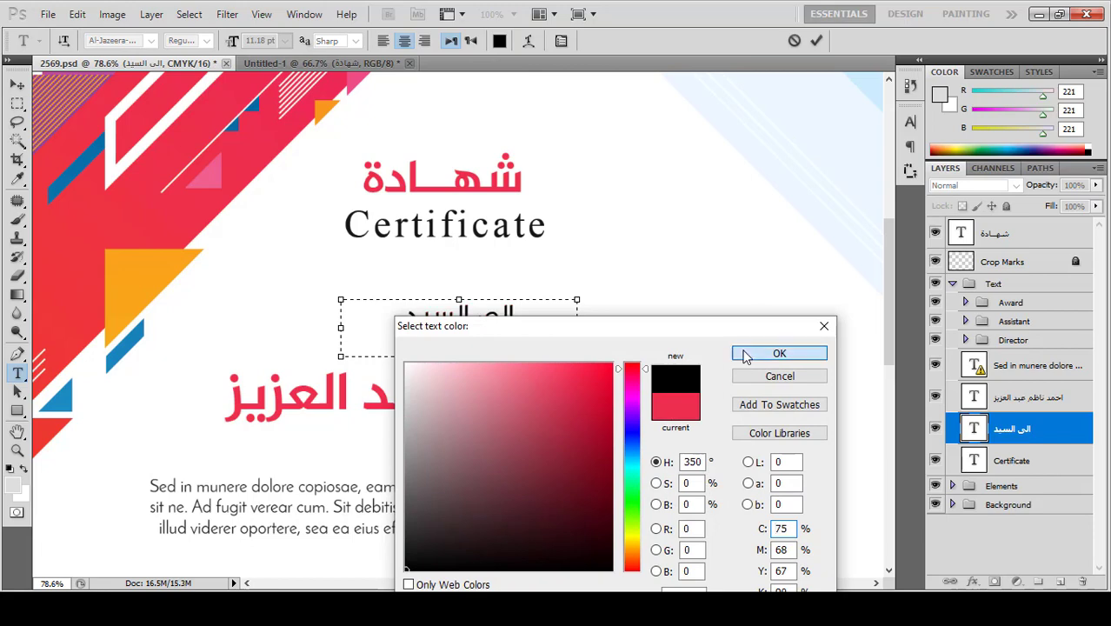
click(776, 354)
click(818, 42)
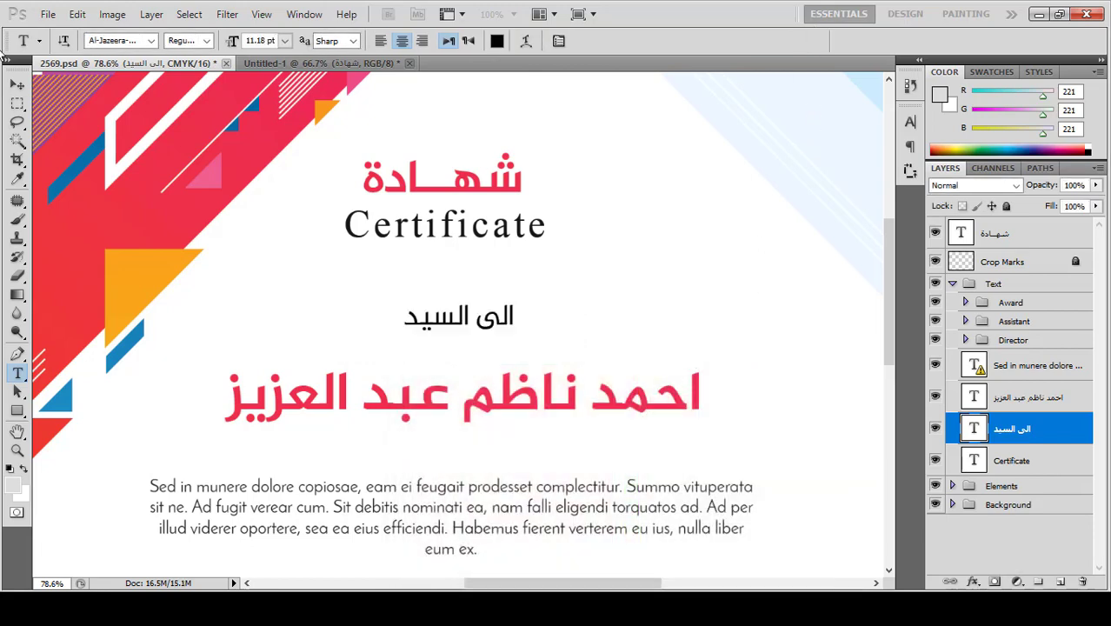
Step: Delete the placeholder 'Sed in munere dolore' Latin paragraph layer beneath the name
click(18, 85)
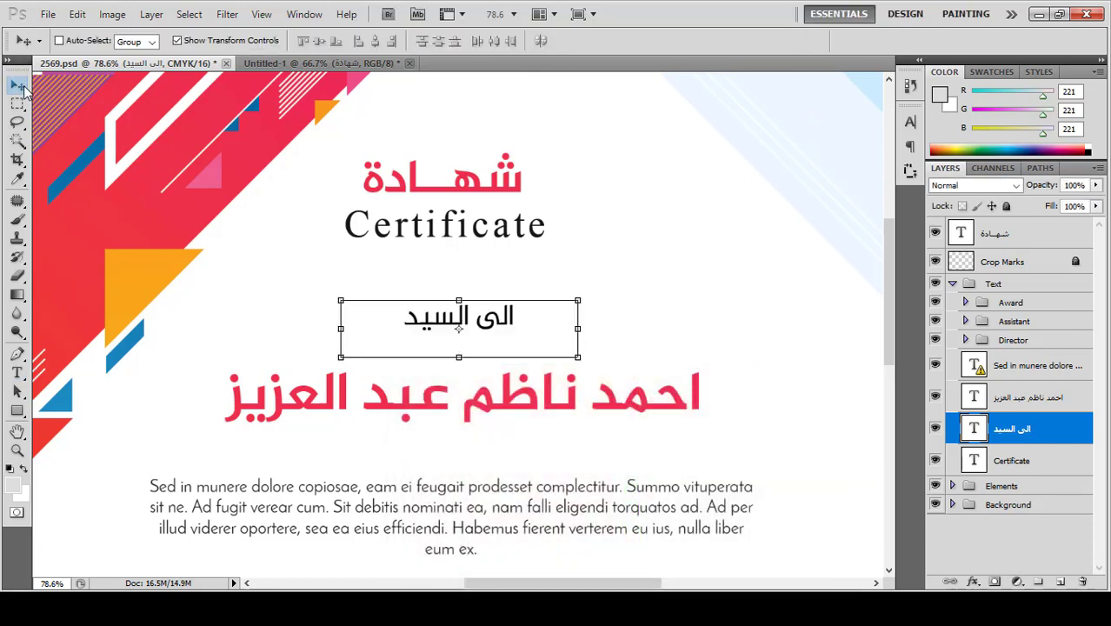
scroll(209, 263, down, 2)
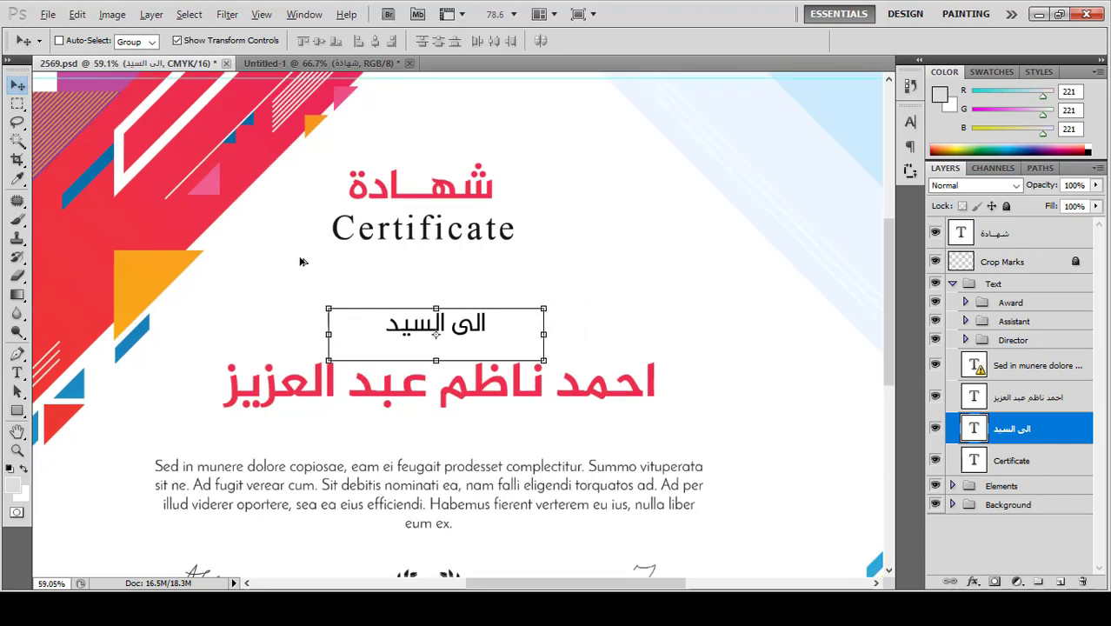
scroll(300, 261, down, 1)
scroll(626, 460, up, 1)
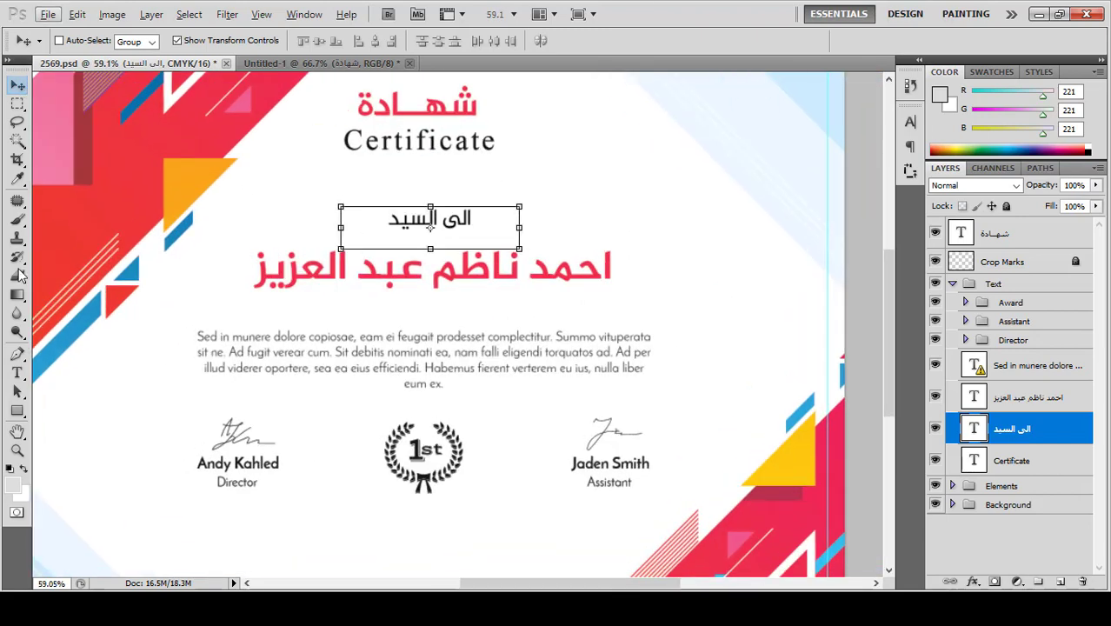
click(18, 373)
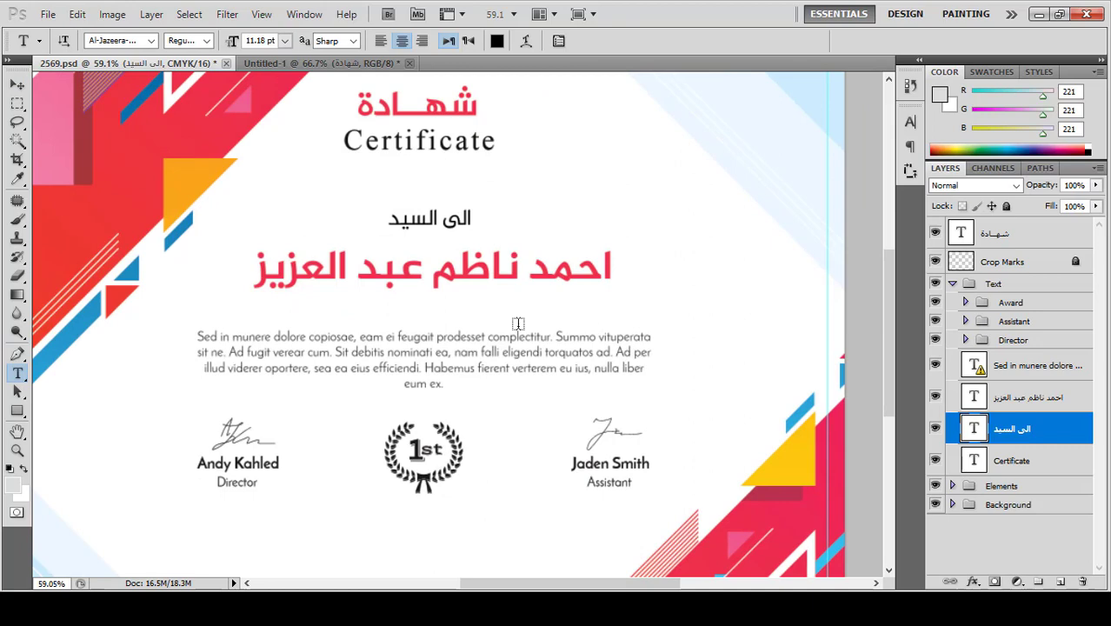
click(1037, 367)
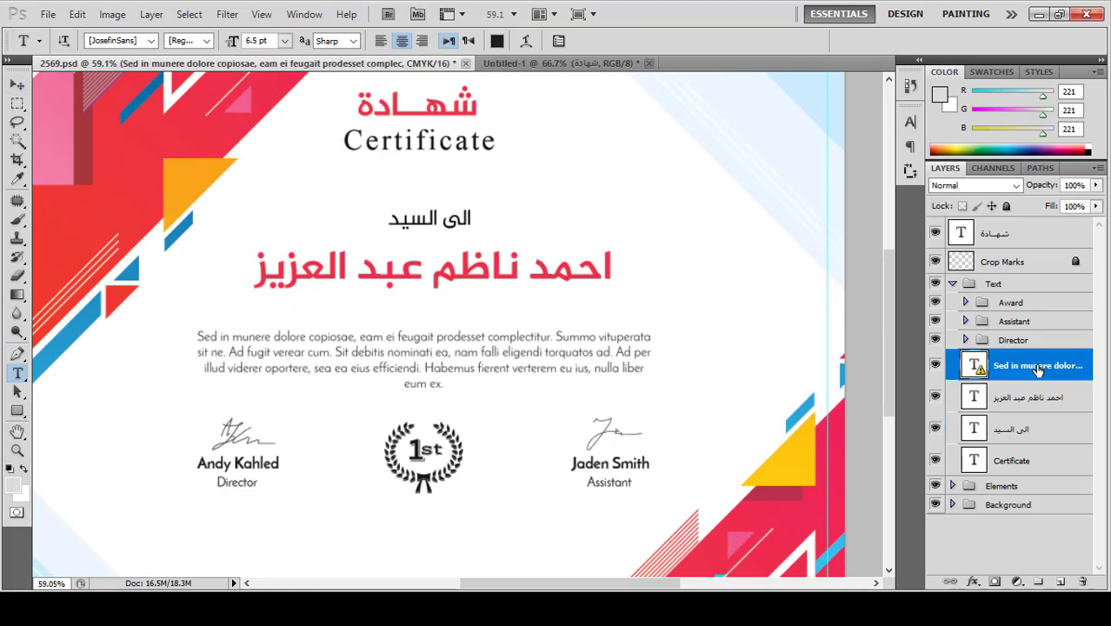
key(Delete)
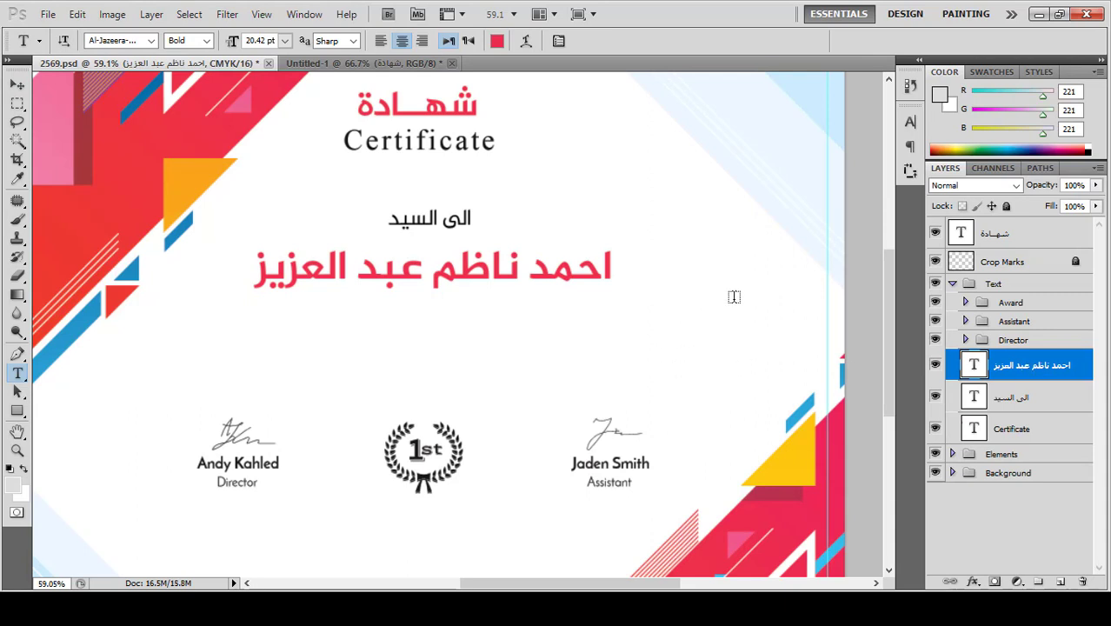
Step: Create a text box reading 'قد اجتاز دورة تعليم برنامج فوتوشوب المستوى الاحترافي وبتقدير جيد جدا بتاريخ 1/1/2021'
drag(734, 297, 149, 390)
text(شهادة)
key(ctrl+a)
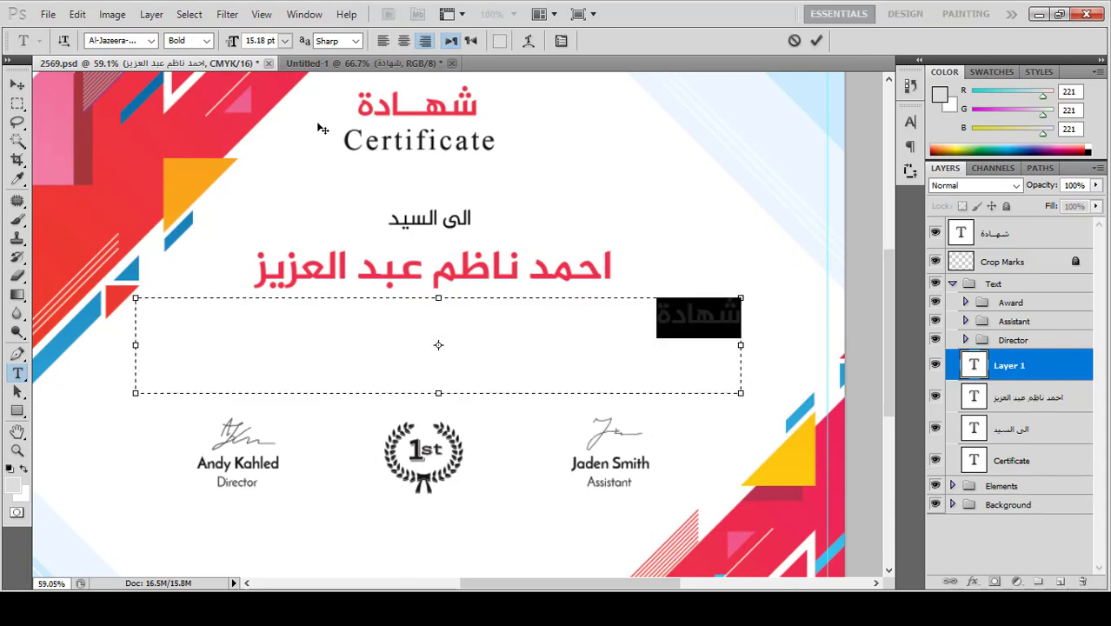
key(BackSpace)
text(قد اجتا)
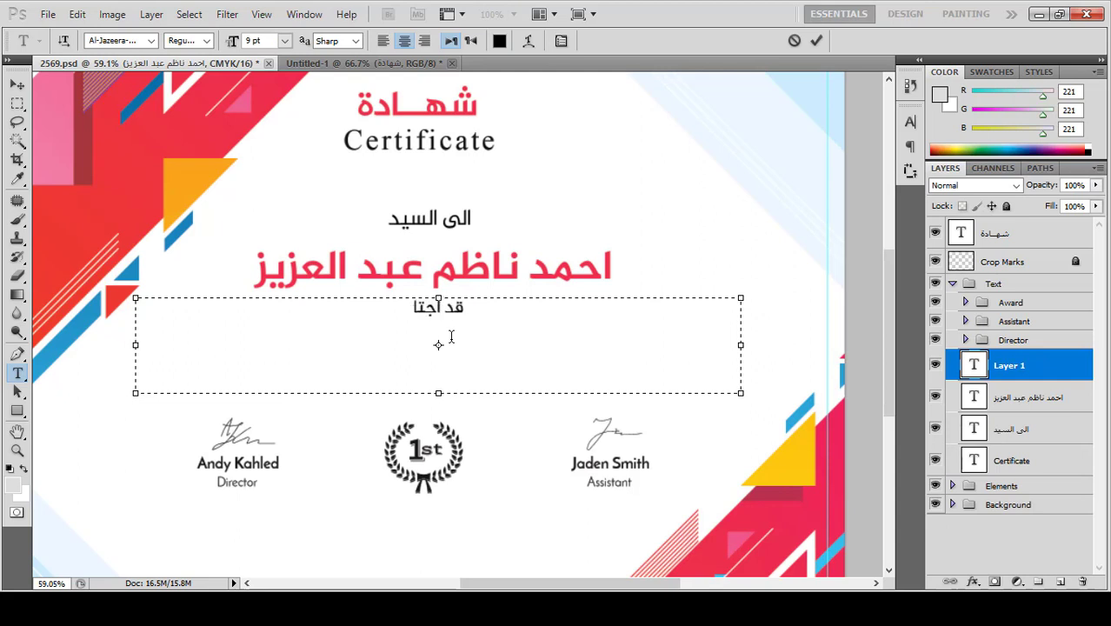
text(ز دو)
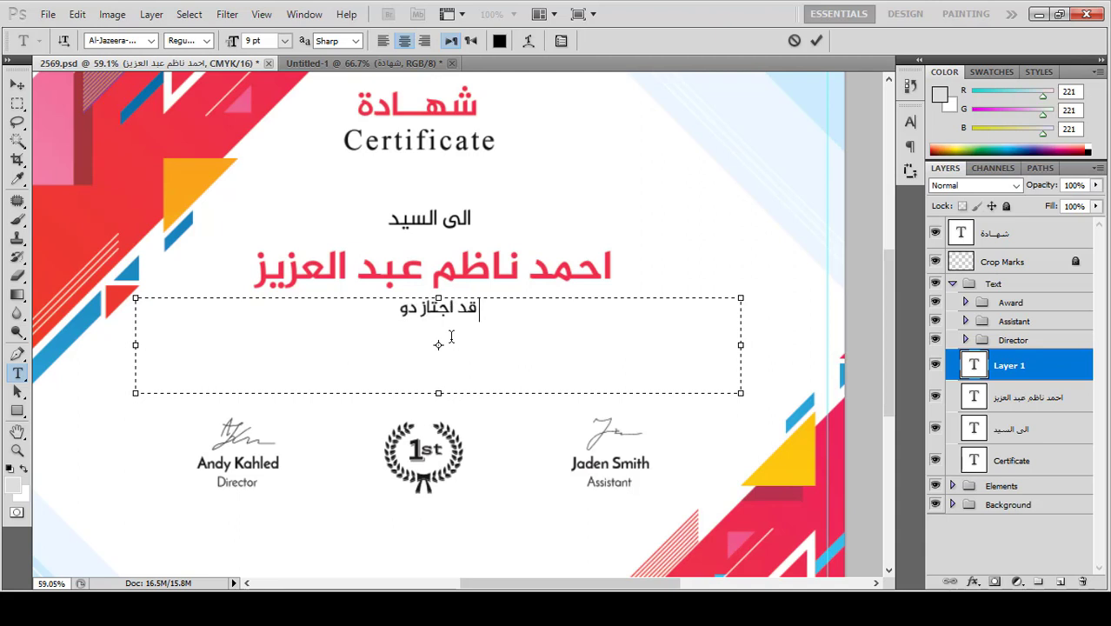
text(رة تعليم برن)
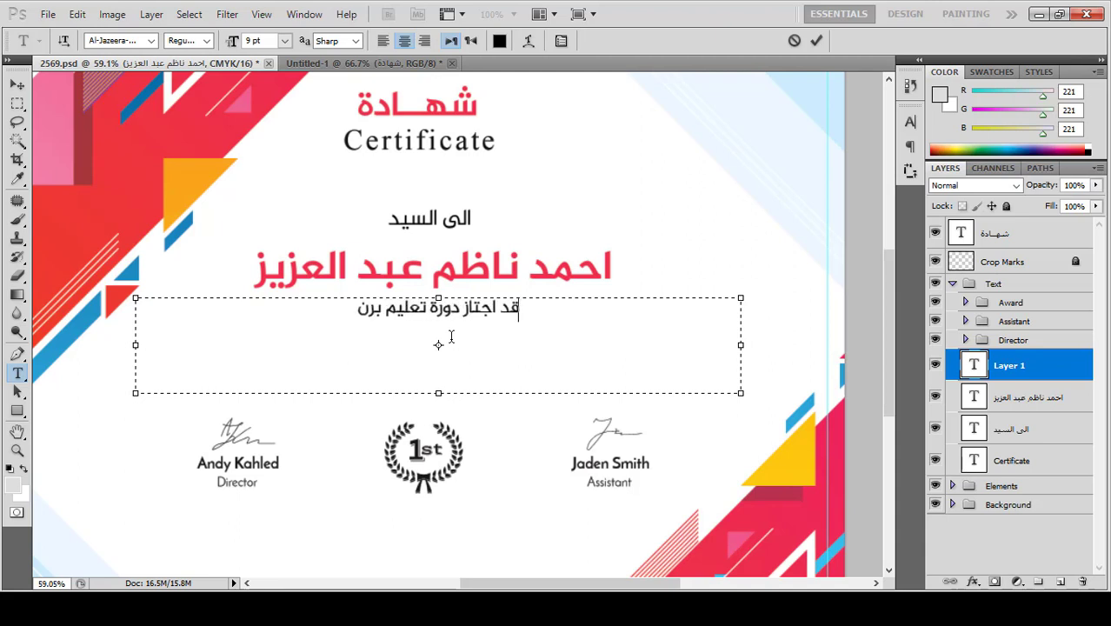
text(امج فوتوشوب)
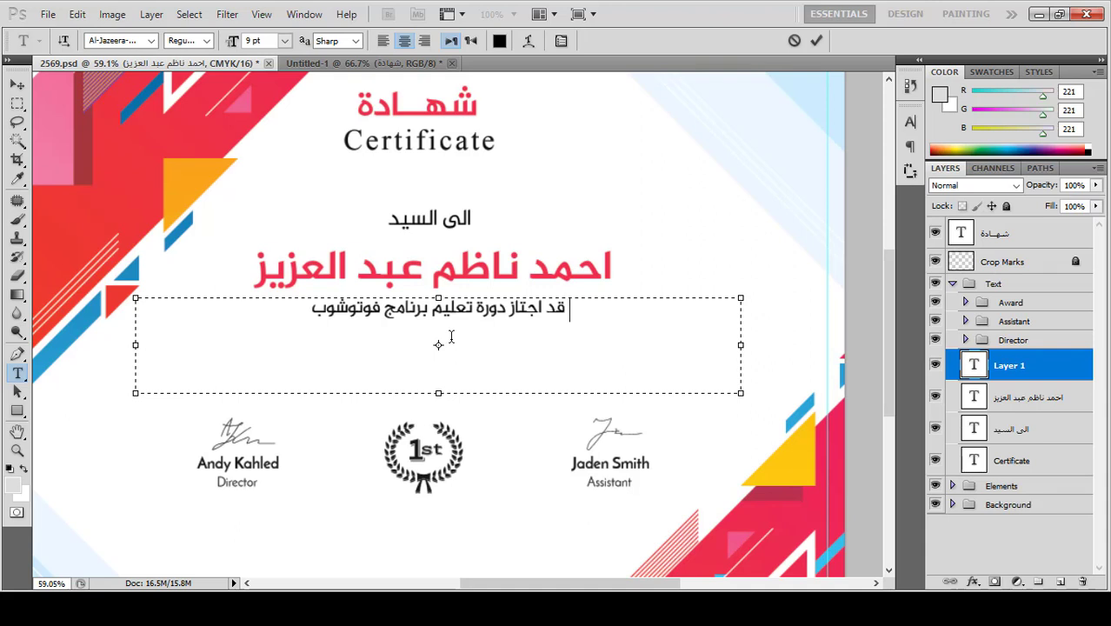
text( المستو)
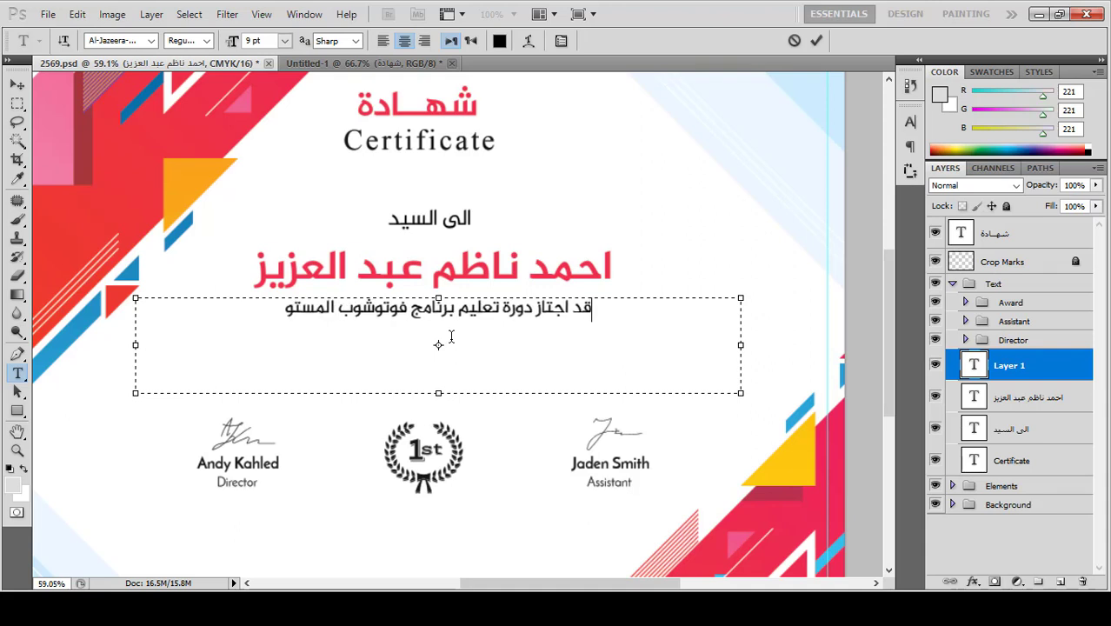
text(ى الاحترافي )
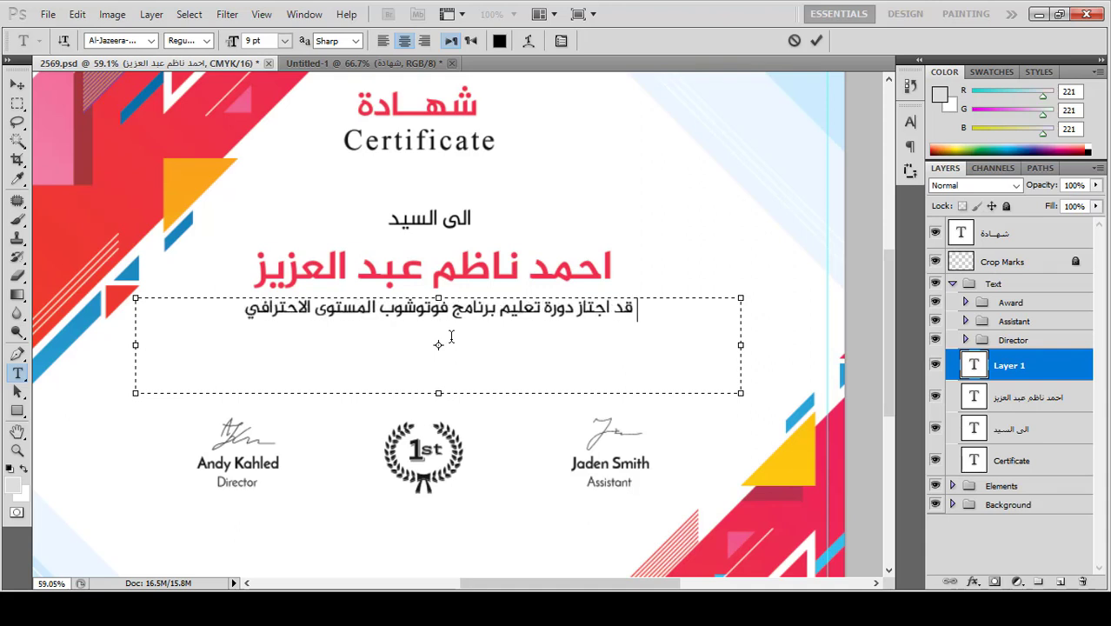
text(وبتق)
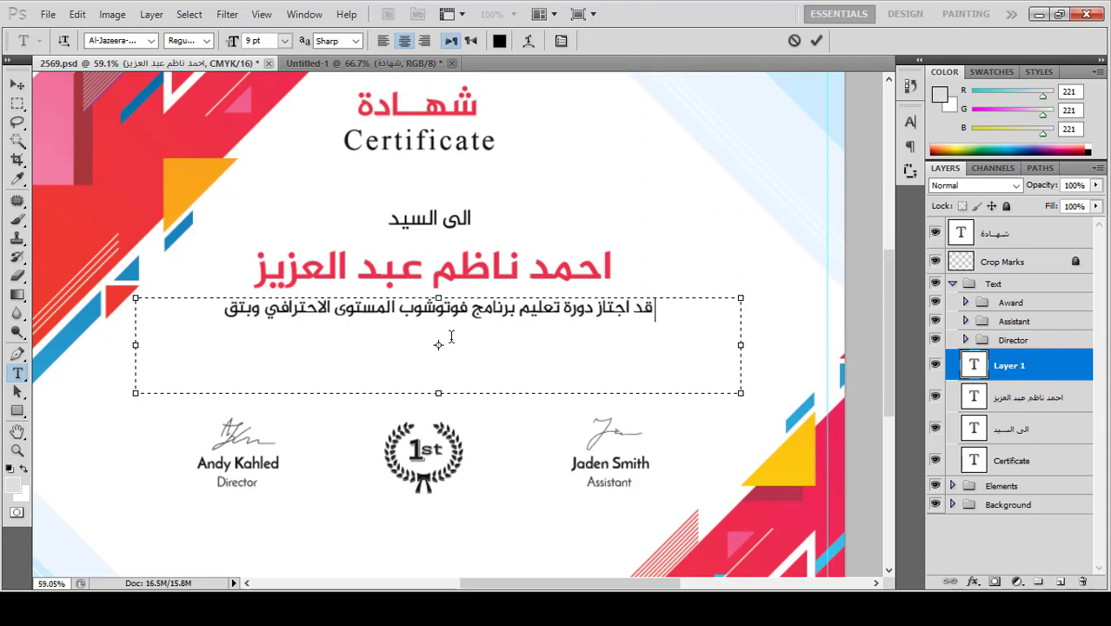
text(دير جيد جدا)
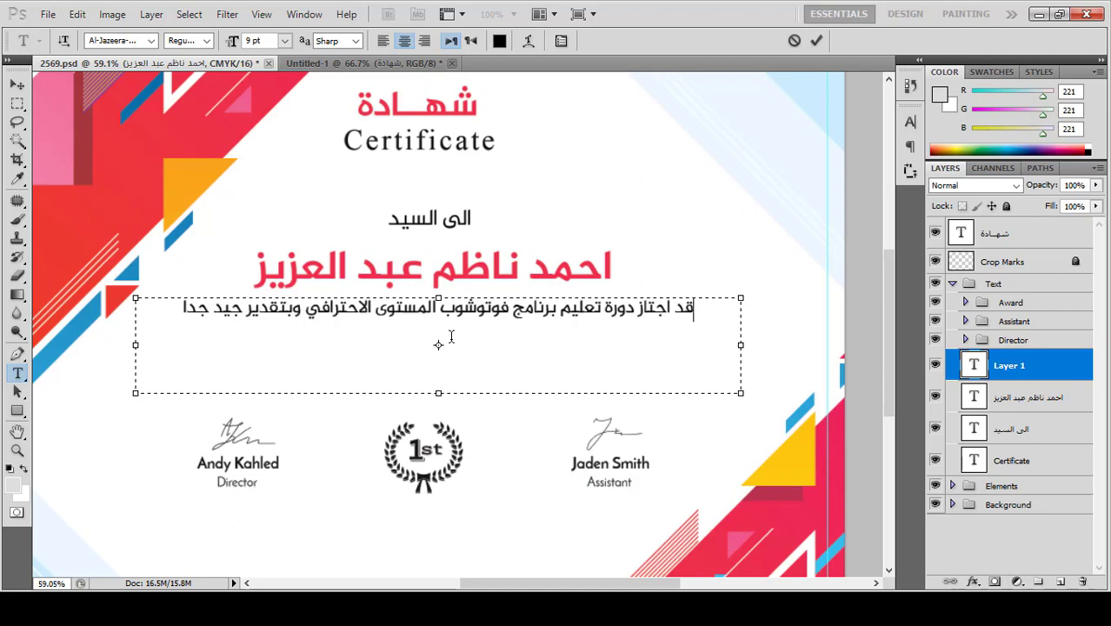
text(بت)
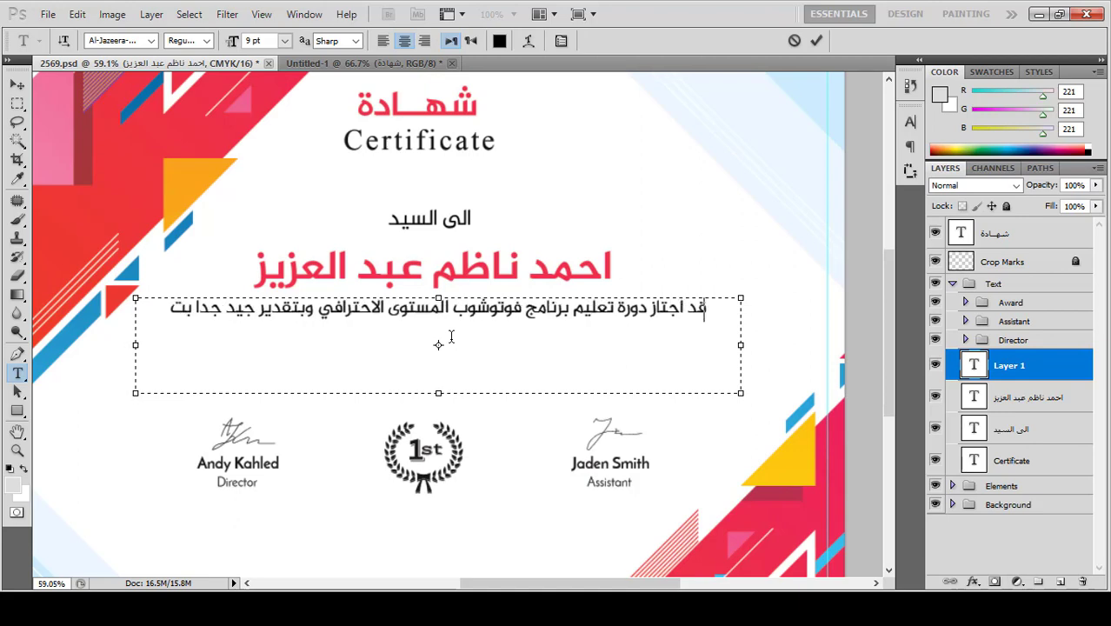
text(اريخ 1/)
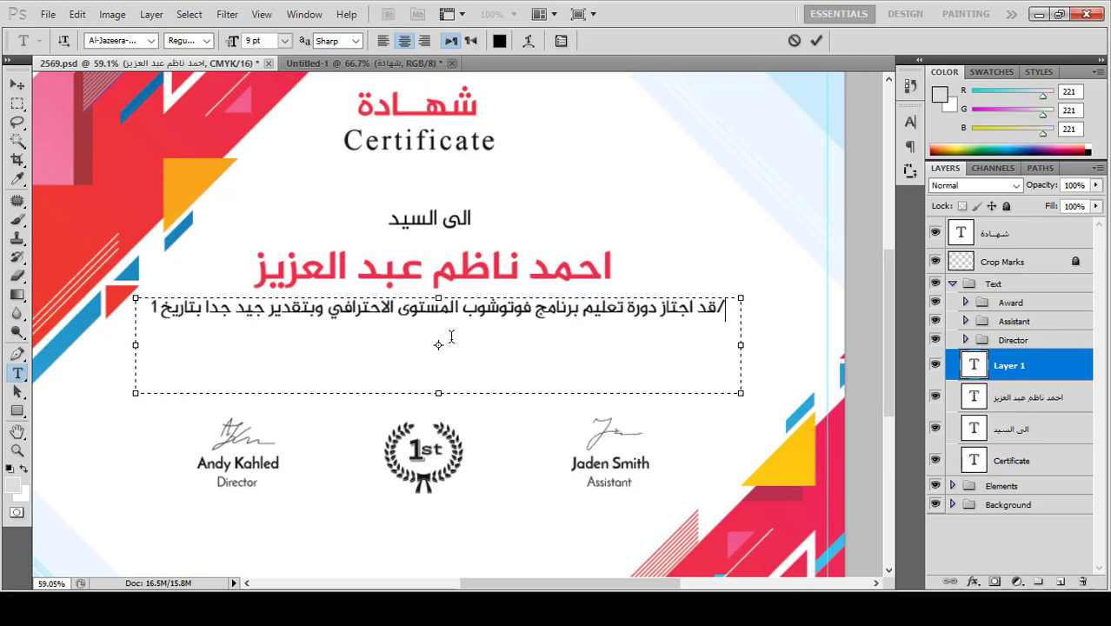
text(1/202)
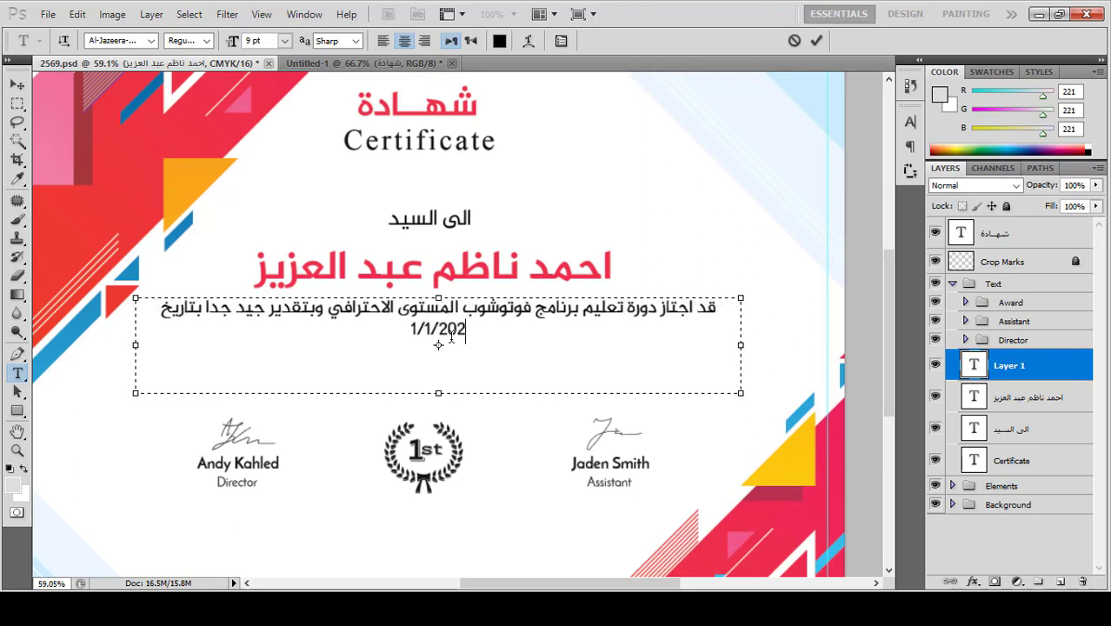
text(1)
key(ctrl+a)
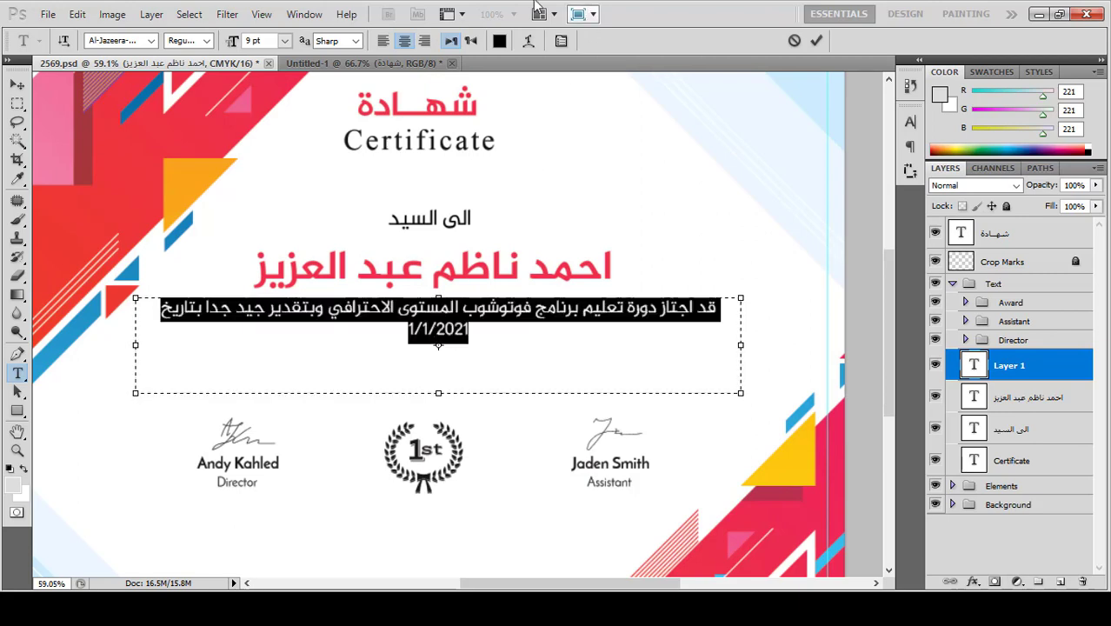
Step: Enlarge the paragraph font to 14 pt and make the grade جيد جدا Bold
drag(231, 45, 234, 45)
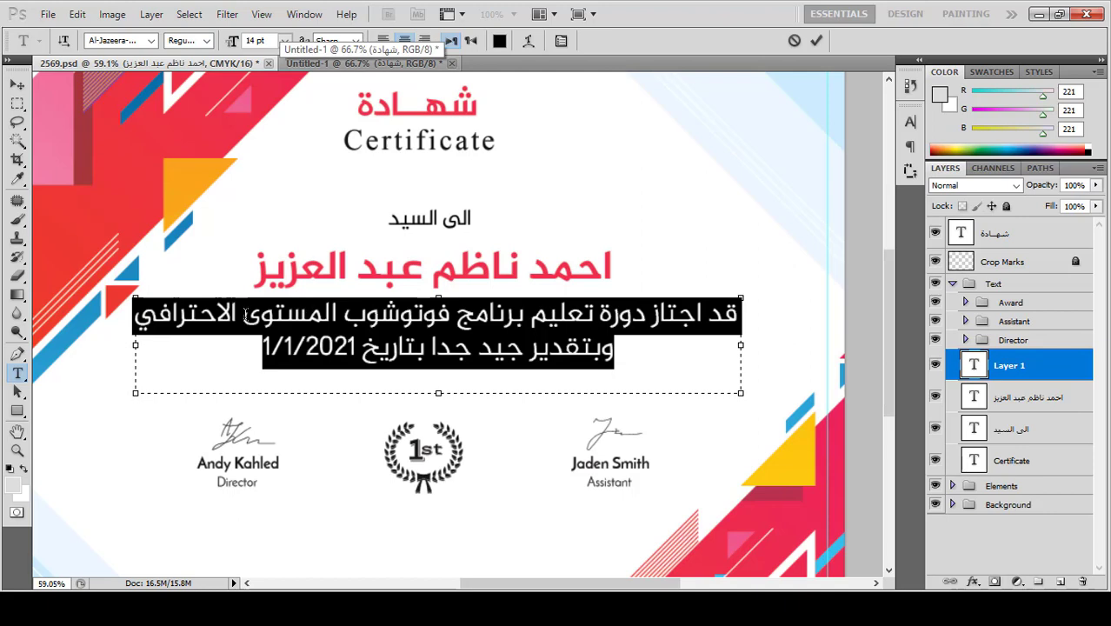
click(529, 344)
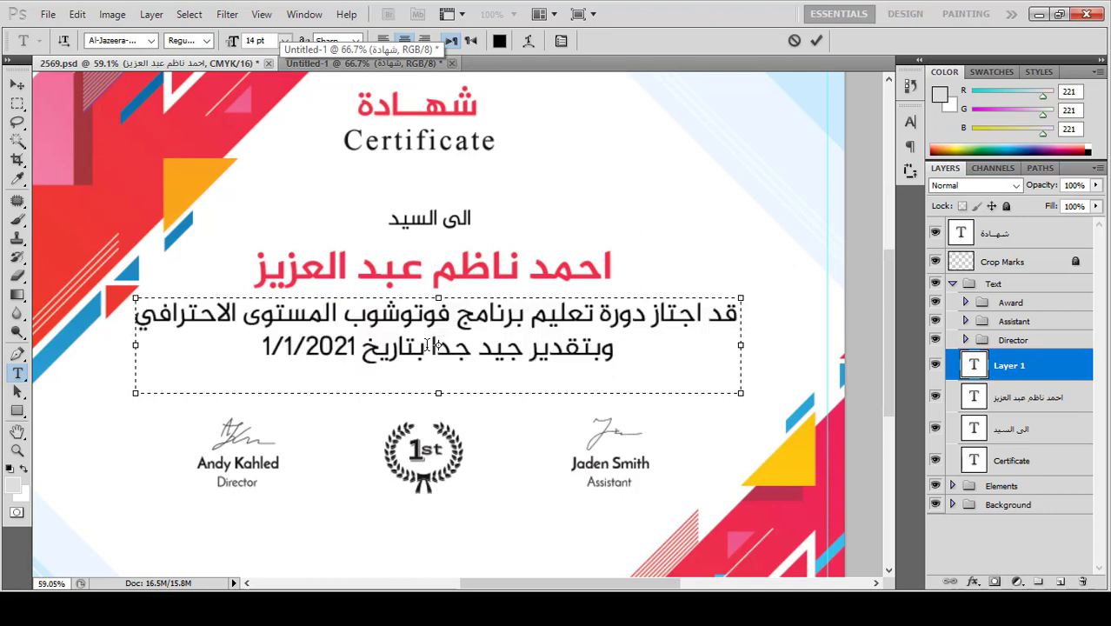
drag(427, 344, 522, 345)
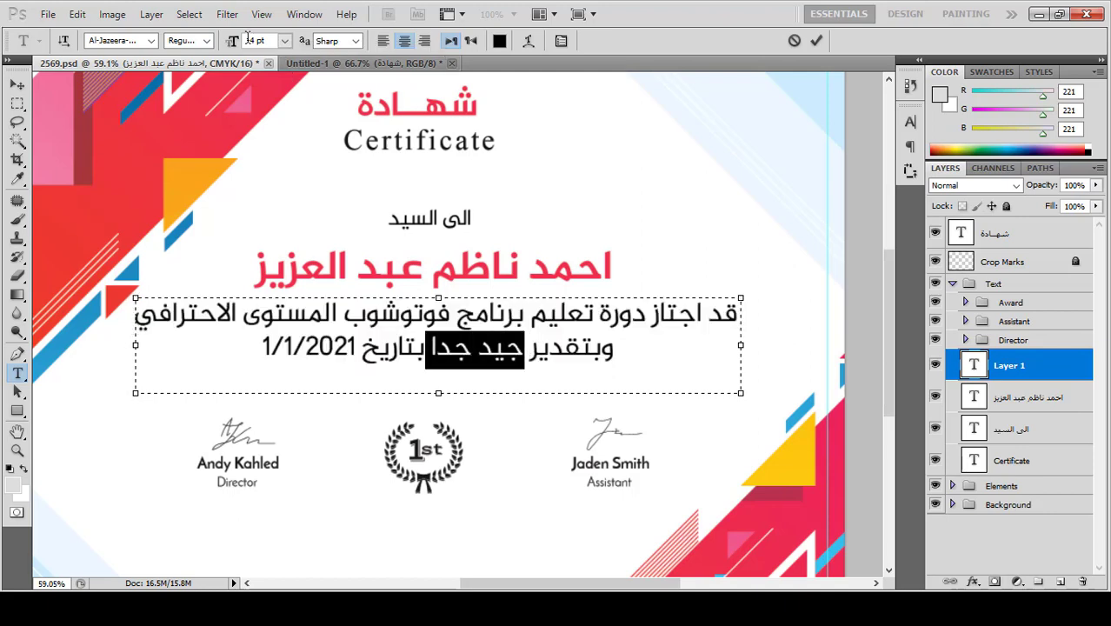
click(207, 40)
click(206, 80)
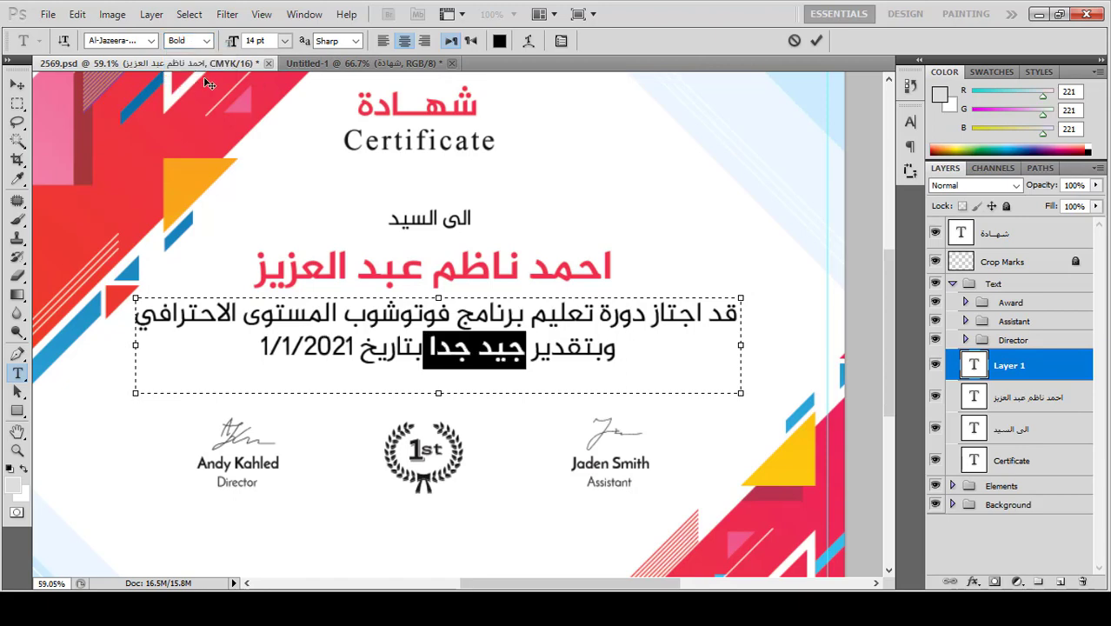
click(259, 347)
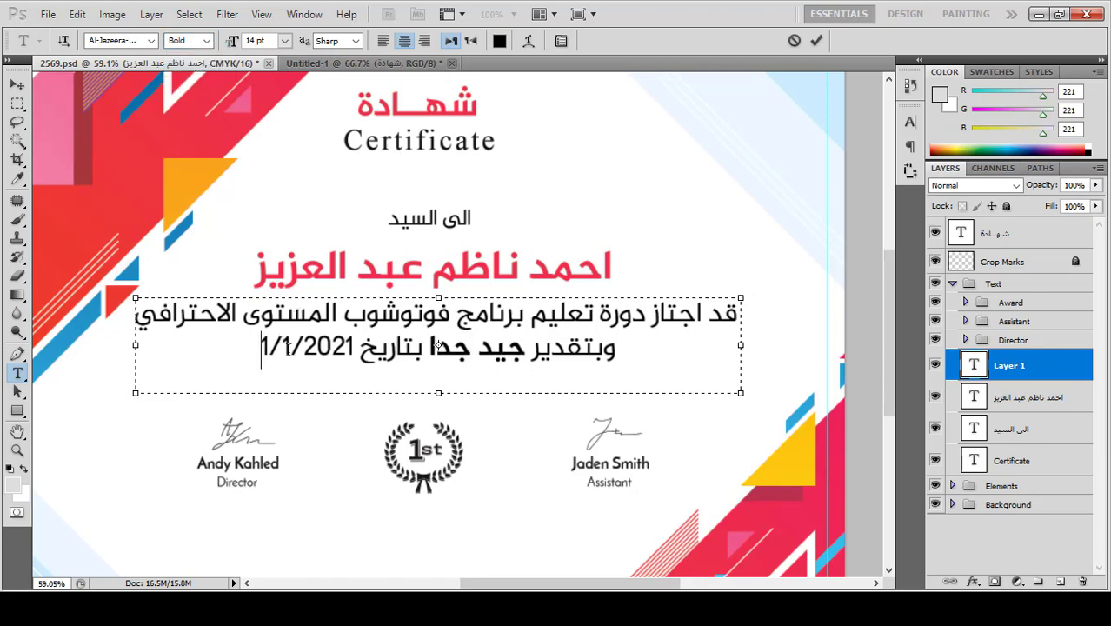
Step: Bold the date 1/1/2021 and فوتوشوب المستوى الاحترافي, then nudge the paragraph slightly lower
shift+click(354, 346)
click(207, 40)
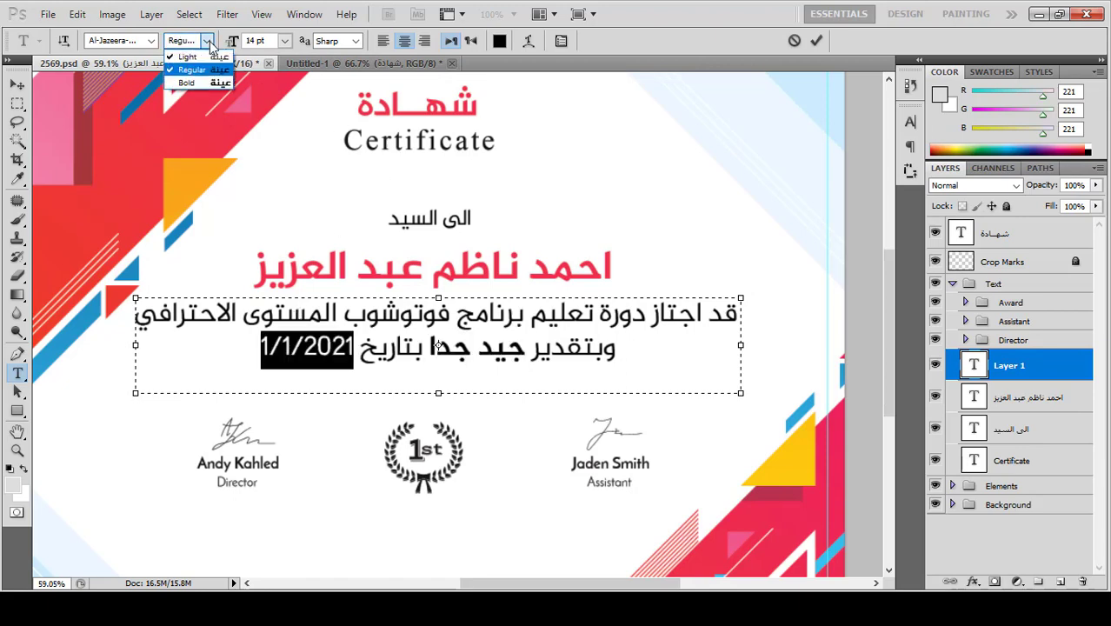
click(195, 82)
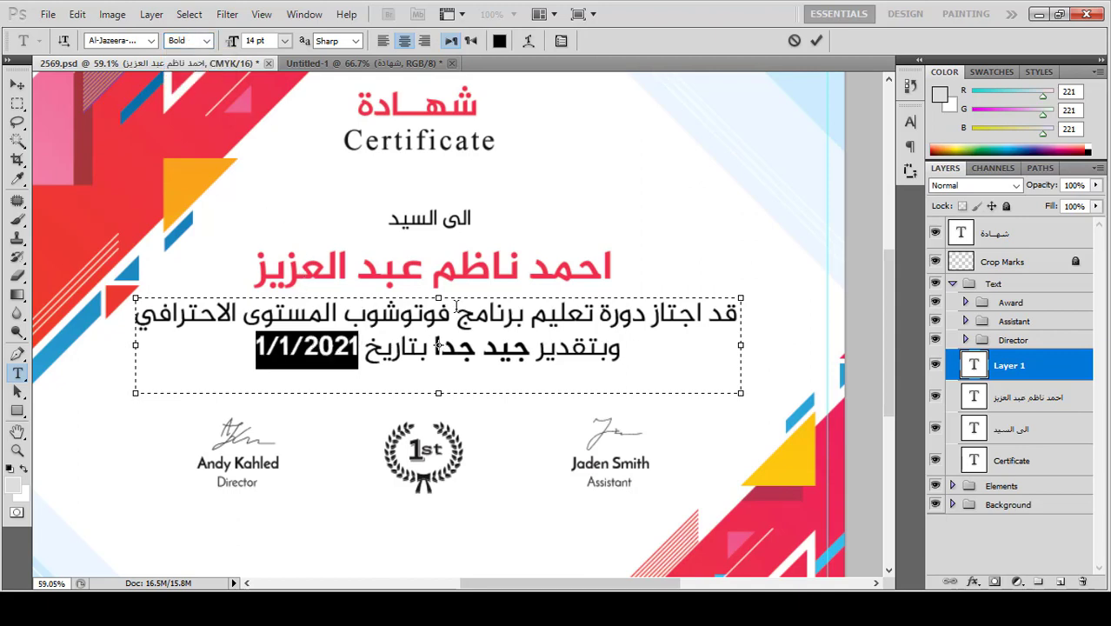
drag(451, 311, 156, 292)
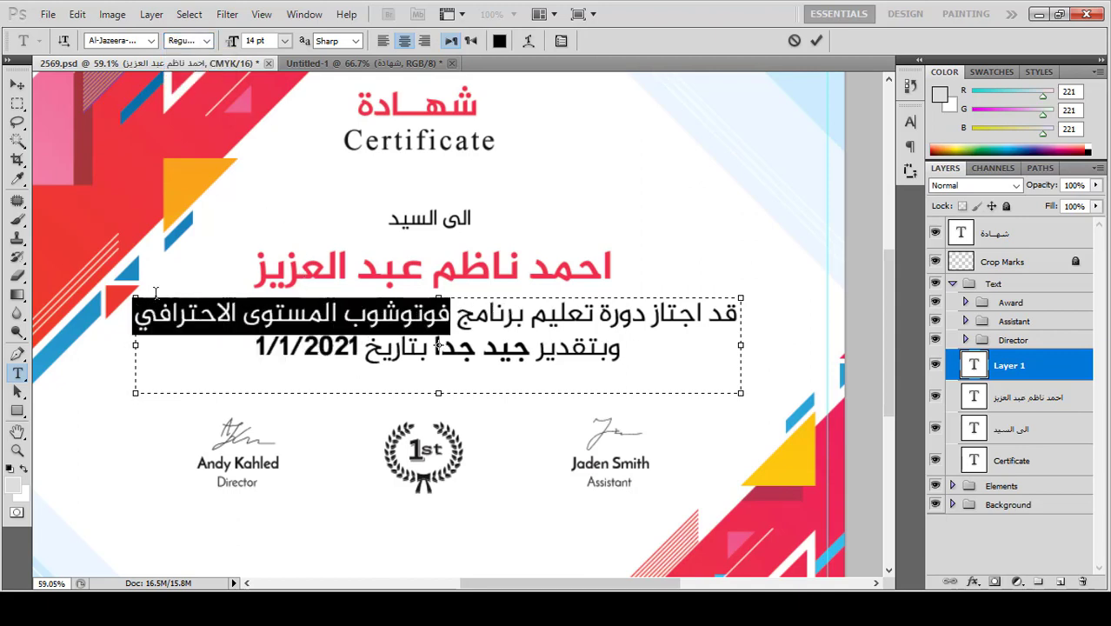
click(208, 40)
click(206, 83)
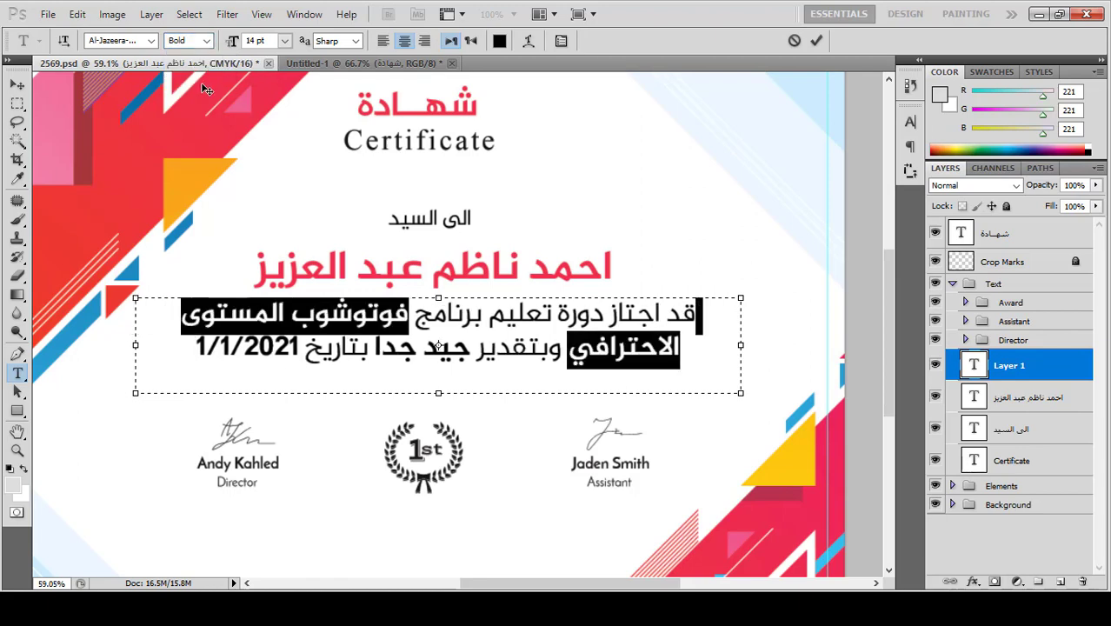
click(17, 84)
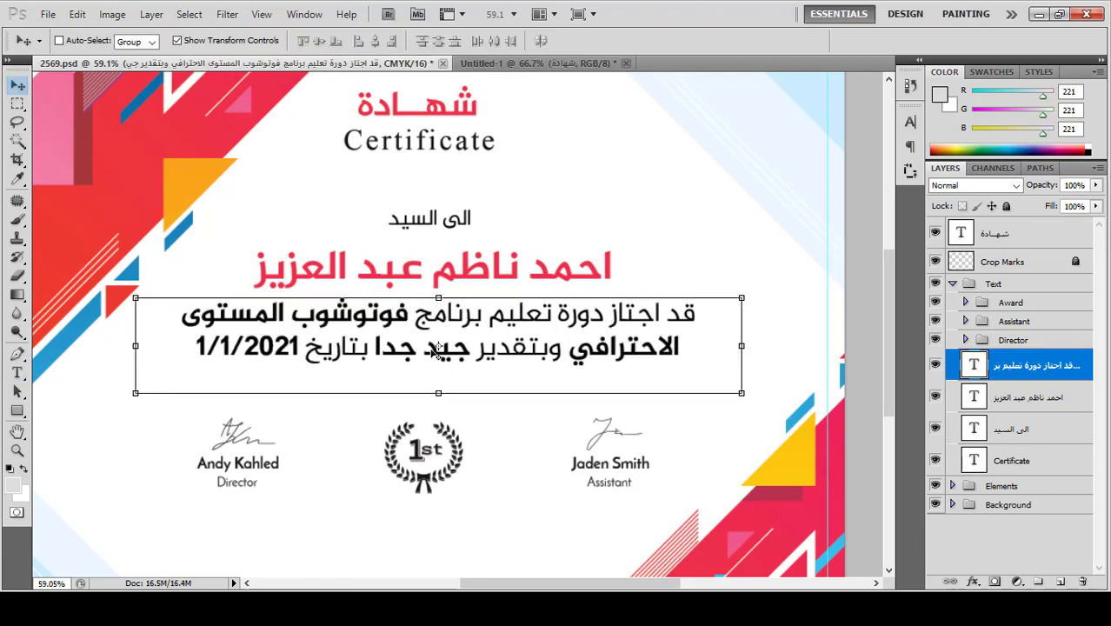
drag(515, 325, 514, 332)
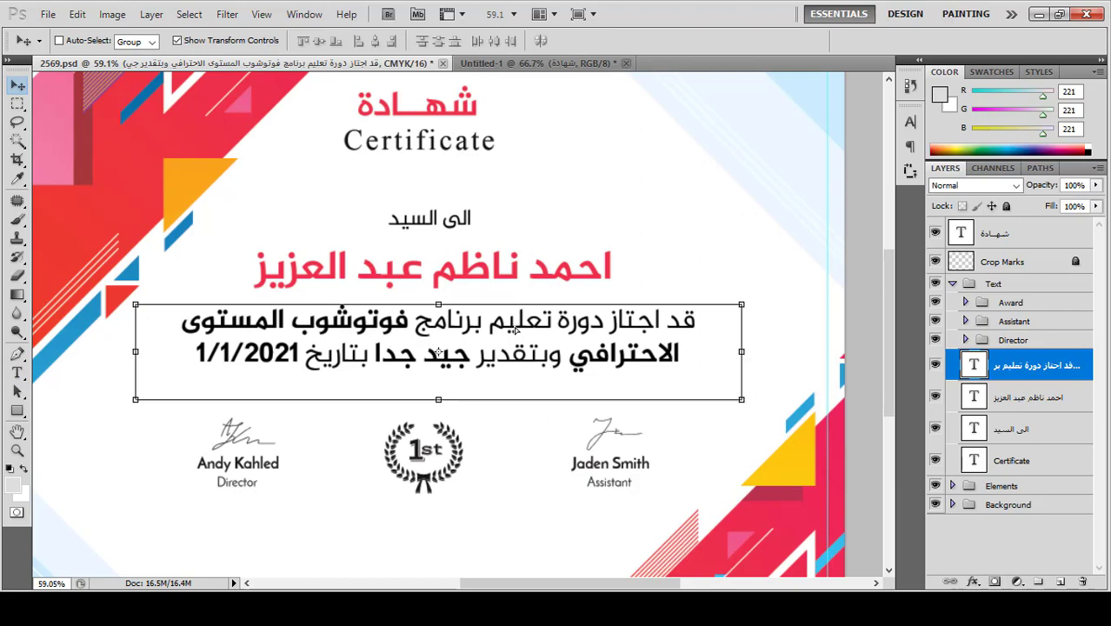
Step: Reword the greeting line to 'نؤيد ان السيد' and draw a text box below the first badge
click(17, 372)
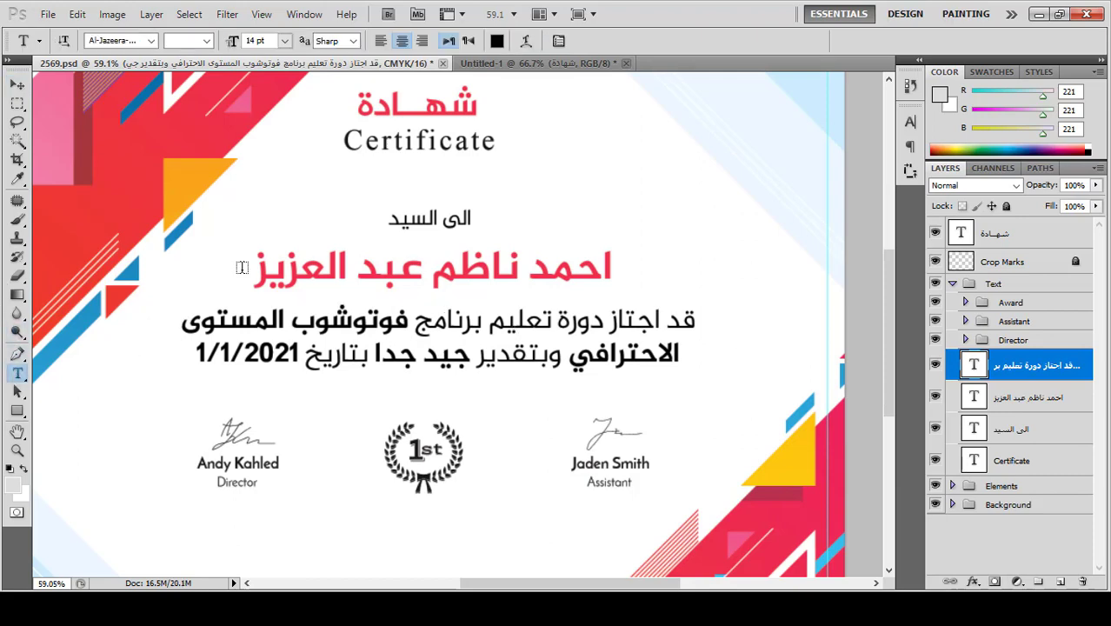
triple_click(465, 218)
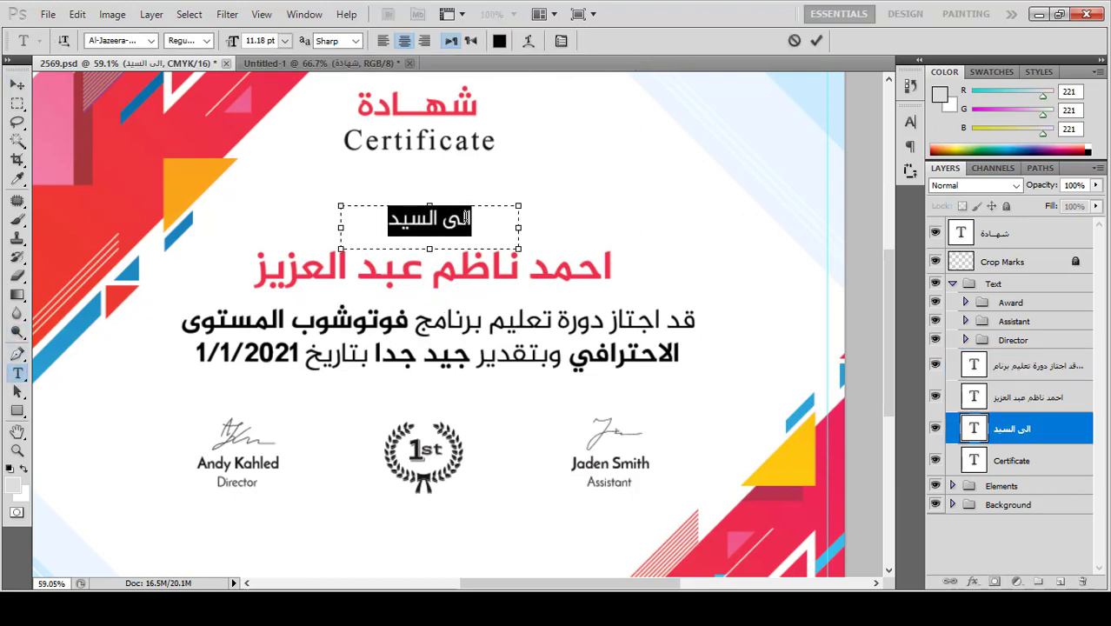
text(نؤ)
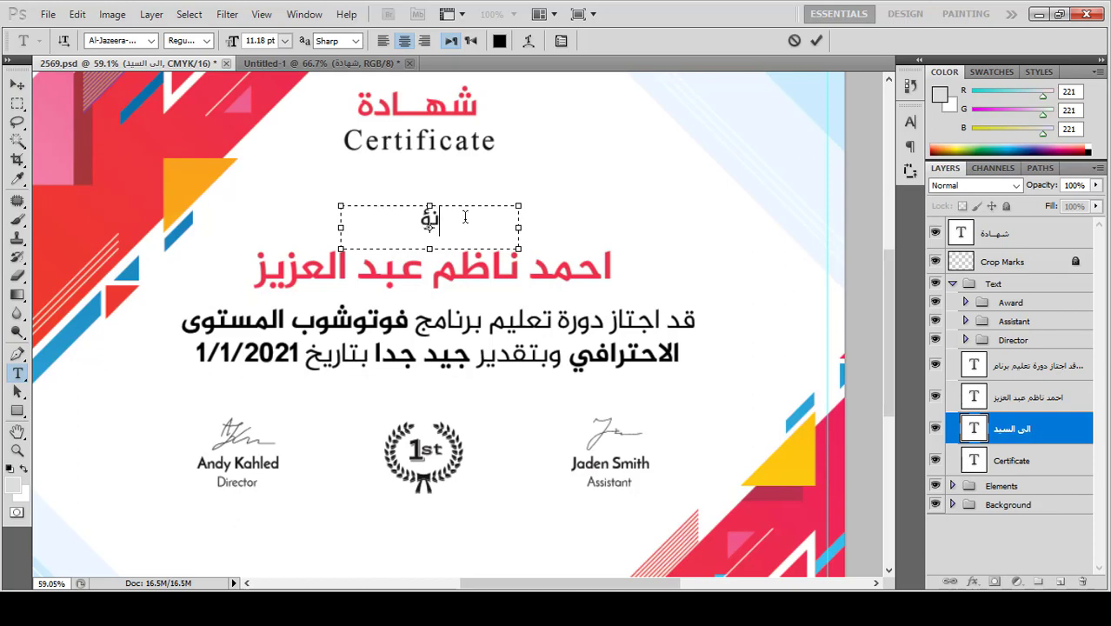
text(يد ان السيد)
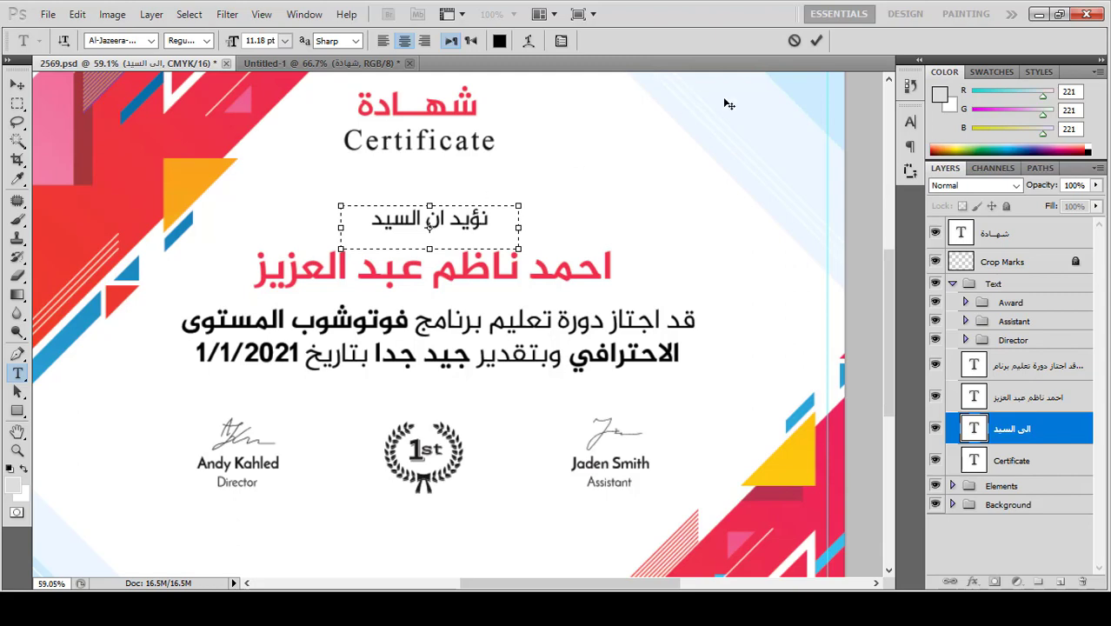
click(816, 41)
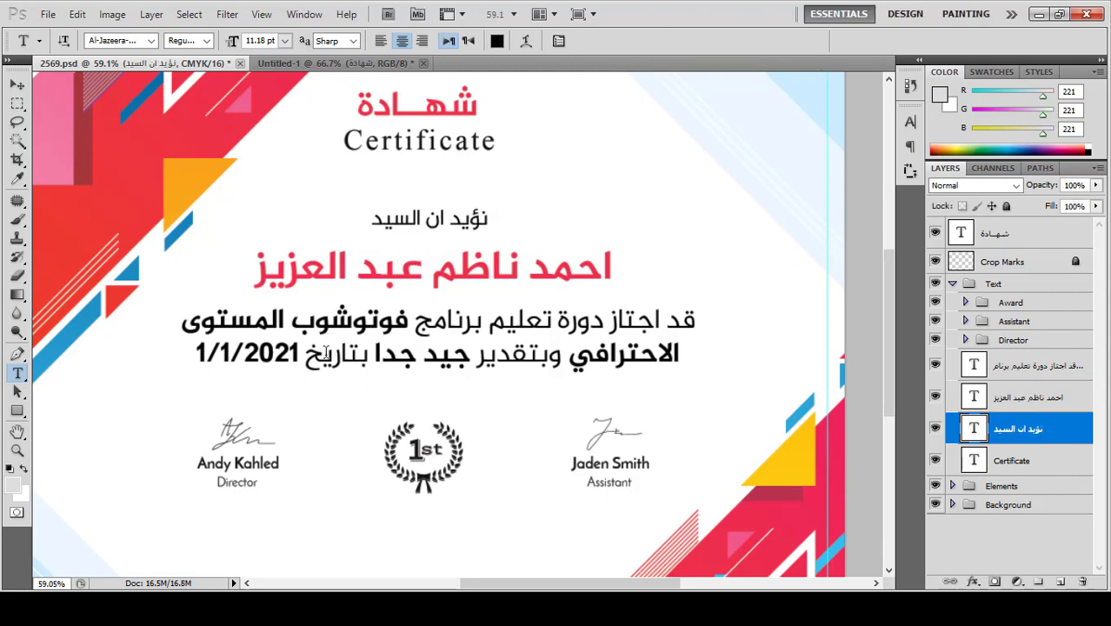
scroll(579, 385, down, 3)
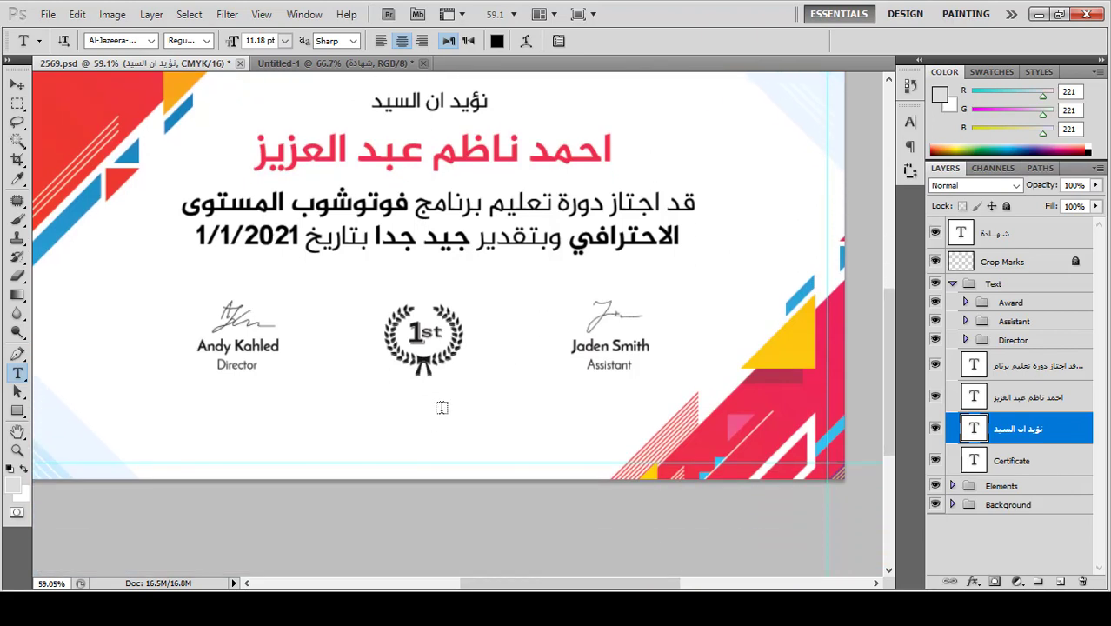
drag(478, 416, 328, 447)
Step: Enter the trainer's full name in the new box and reduce its font size
text(بهاء)
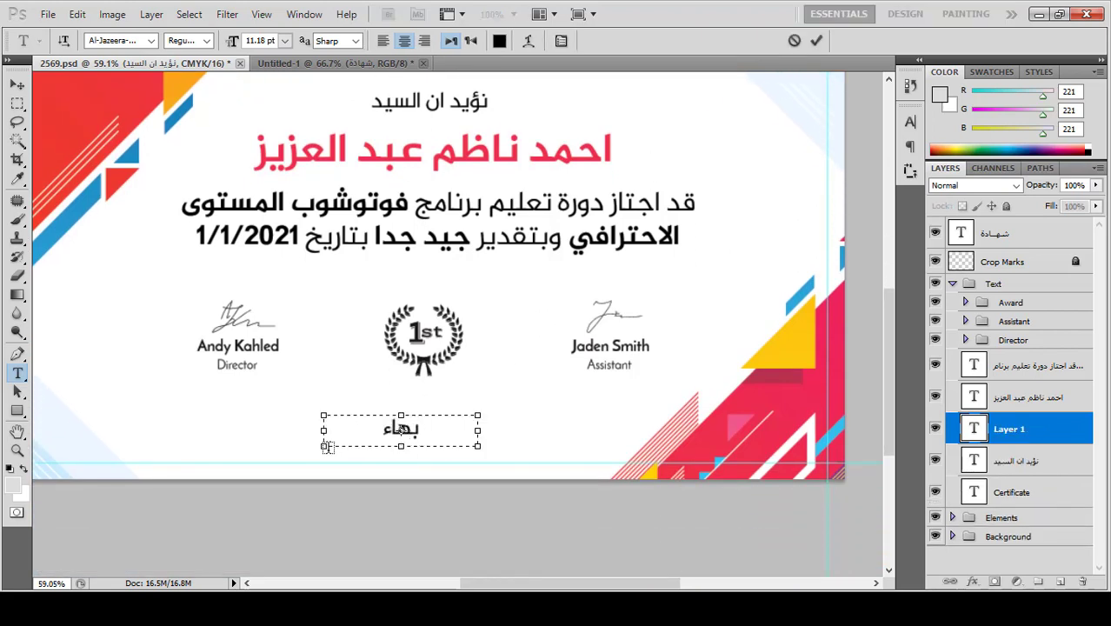
text( عبد الستار)
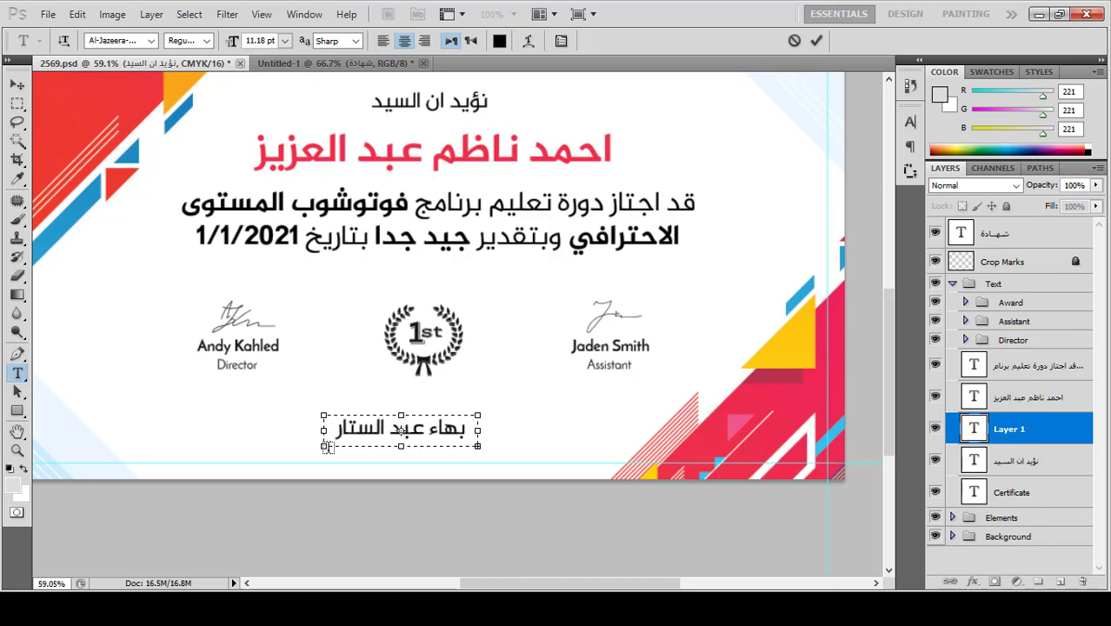
key(ctrl+a)
click(263, 42)
key(Down)
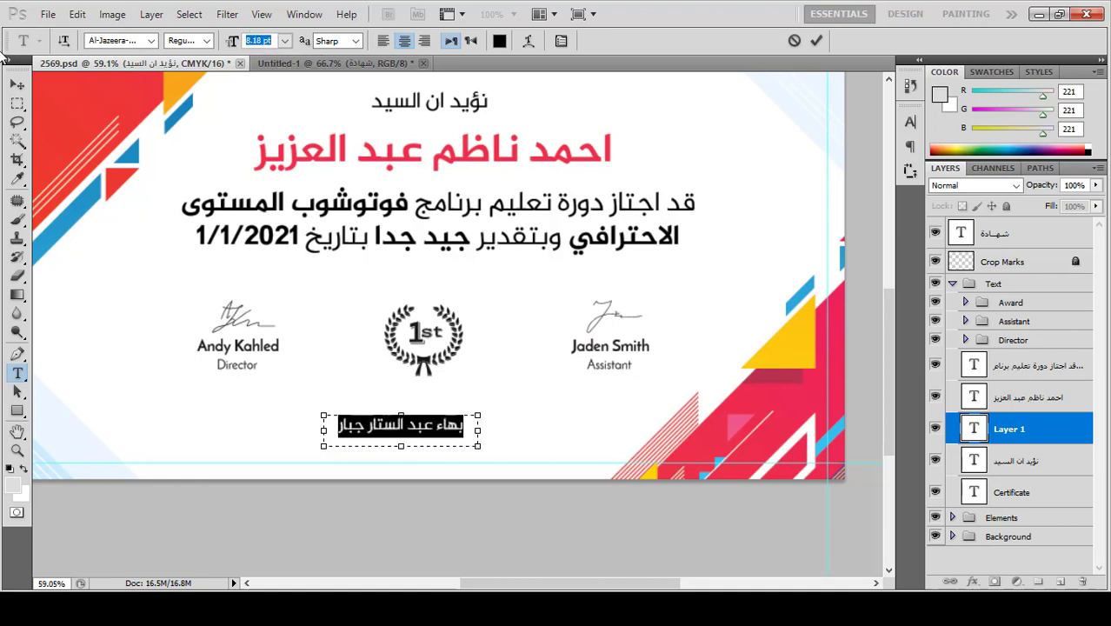
click(17, 84)
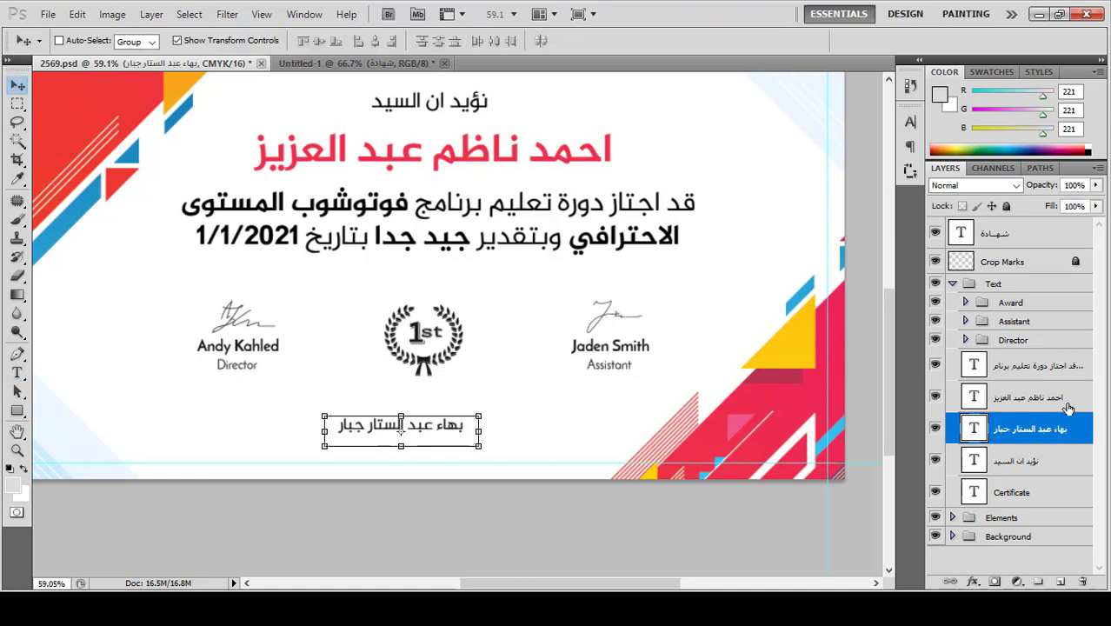
Step: Delete the Andy Kahled name and Director title layers from the Director group
scroll(1027, 469, down, 1)
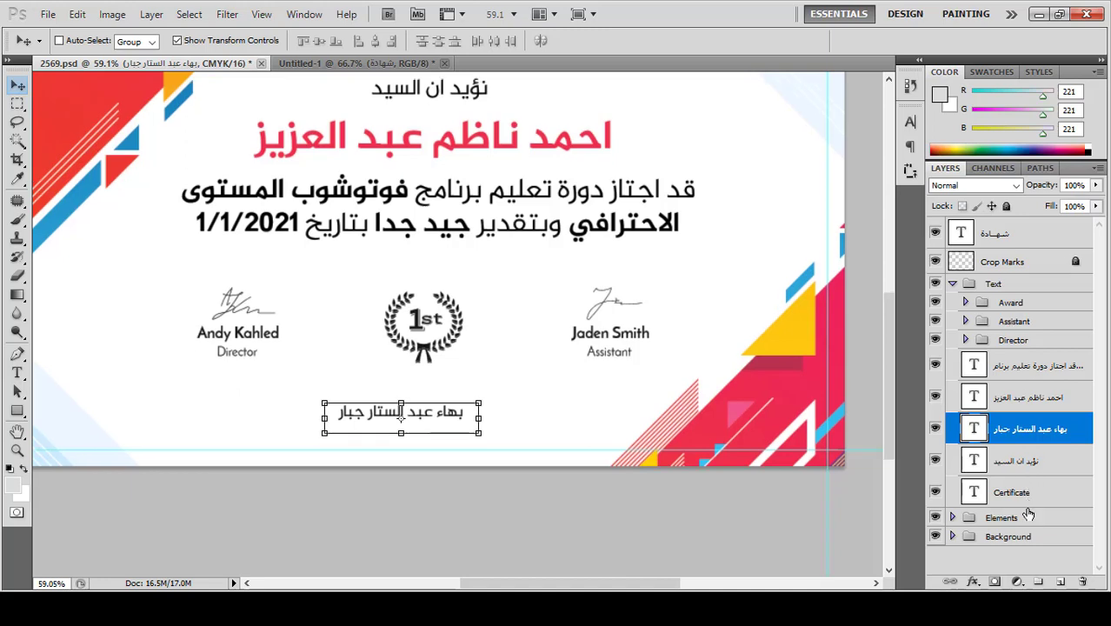
click(1005, 519)
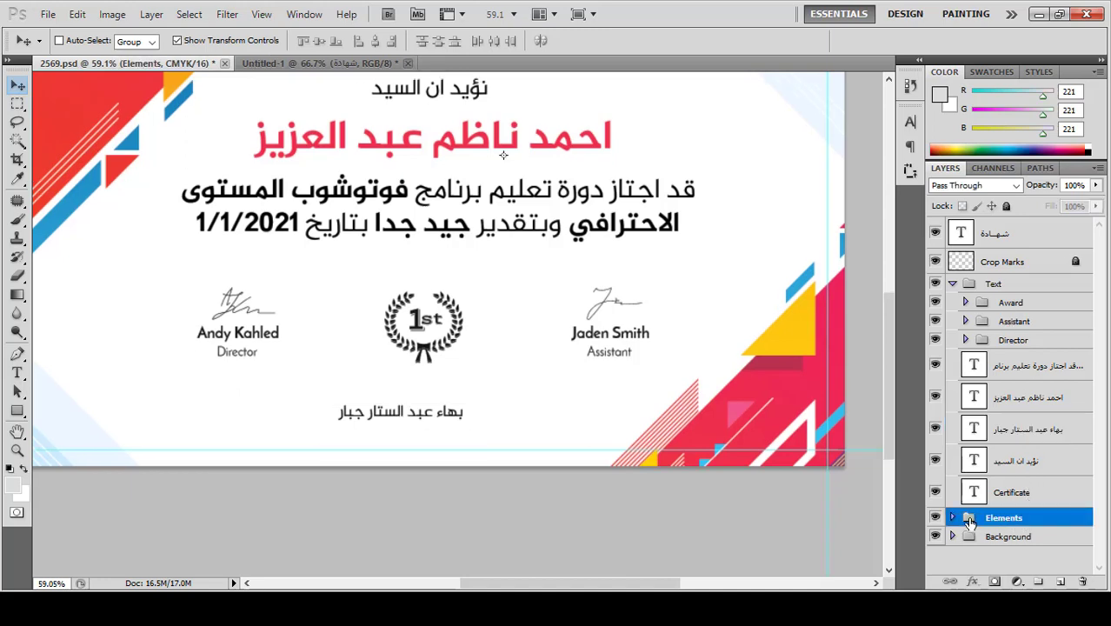
click(1014, 340)
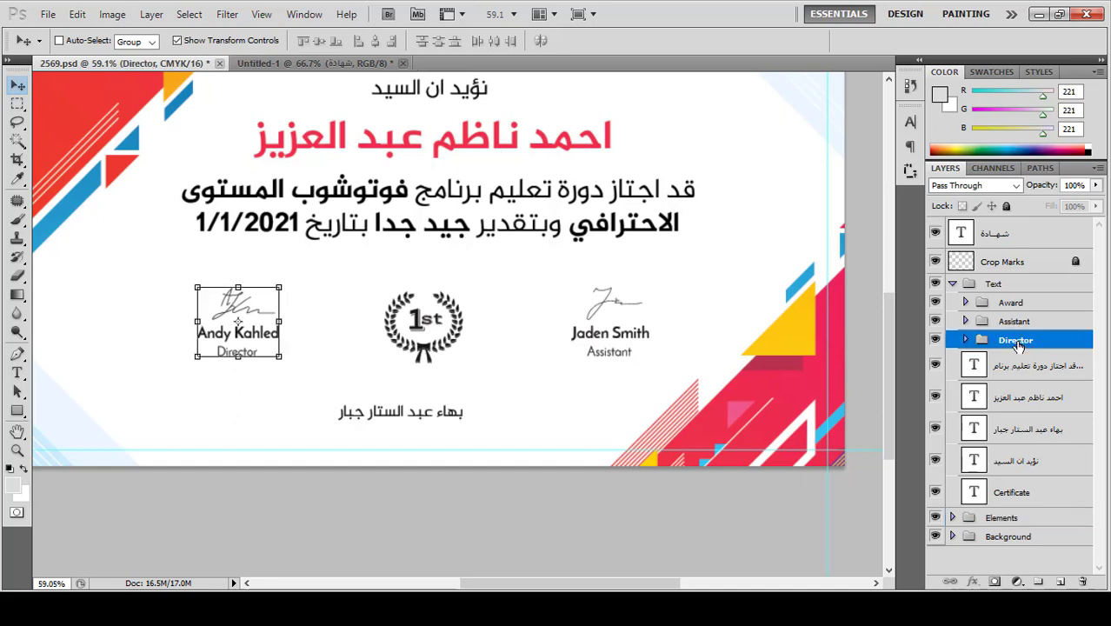
click(965, 340)
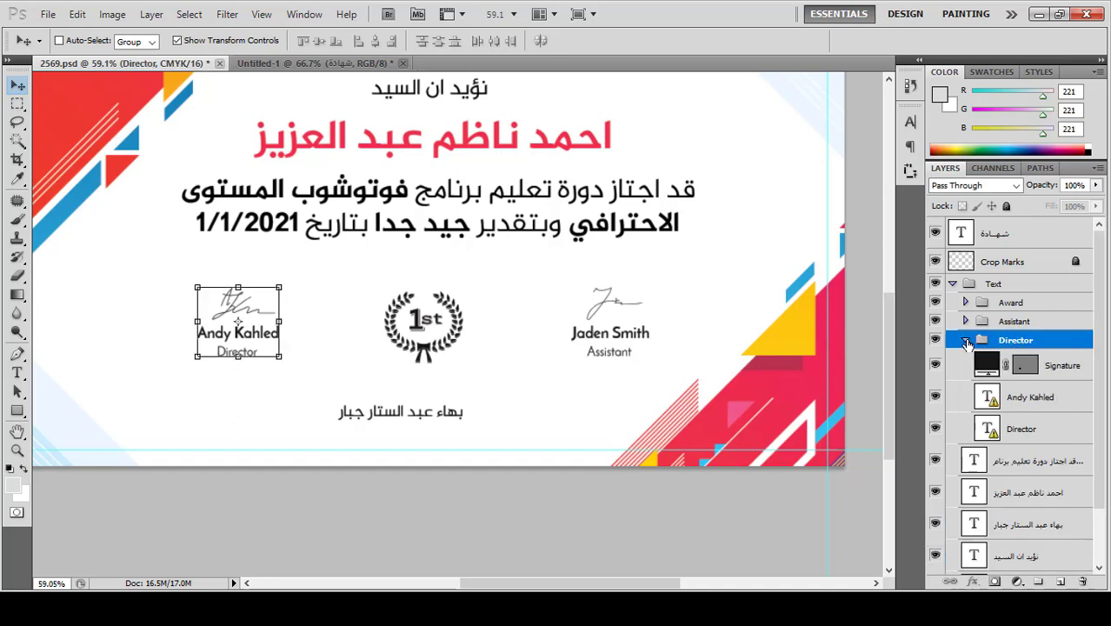
click(1032, 400)
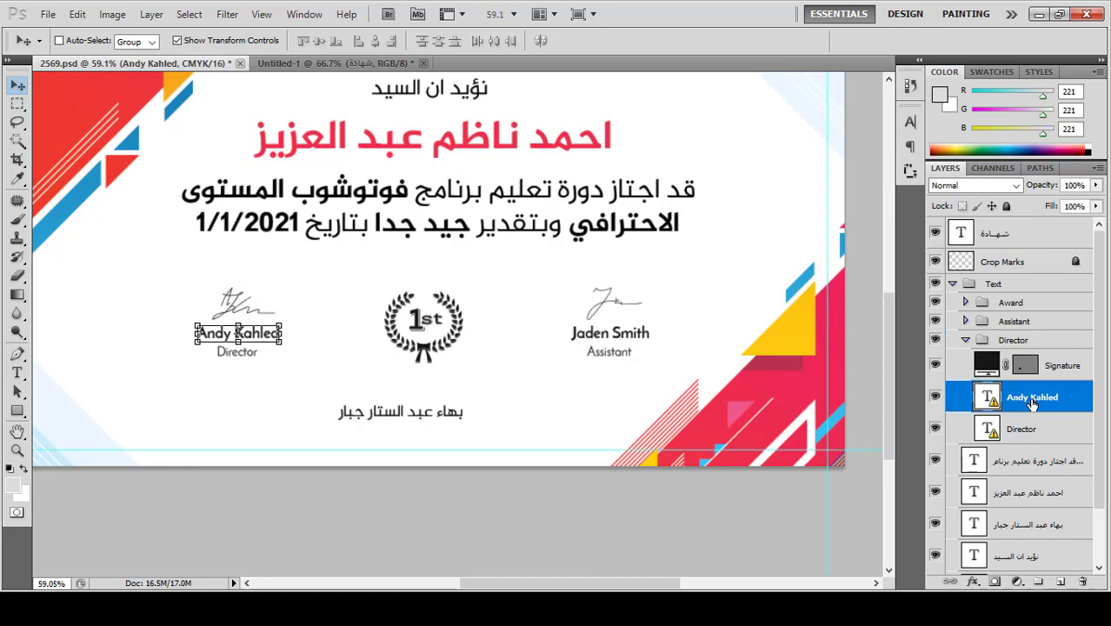
shift+click(1021, 429)
key(Delete)
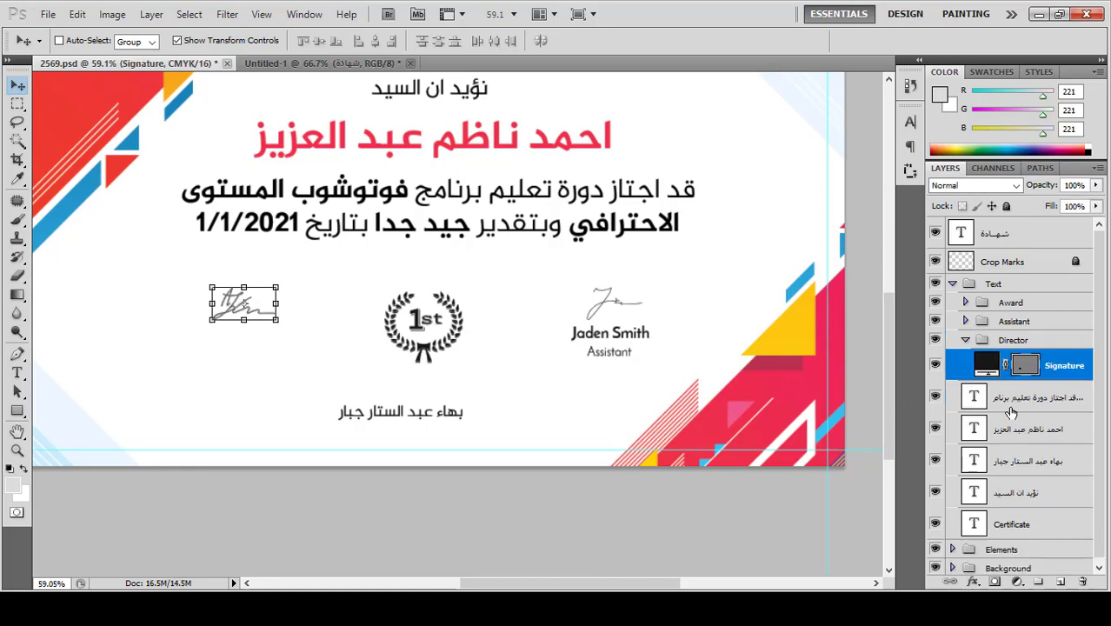
Step: Delete the entire Assistant group and select the trainer's Arabic name layer
click(1024, 324)
key(Delete)
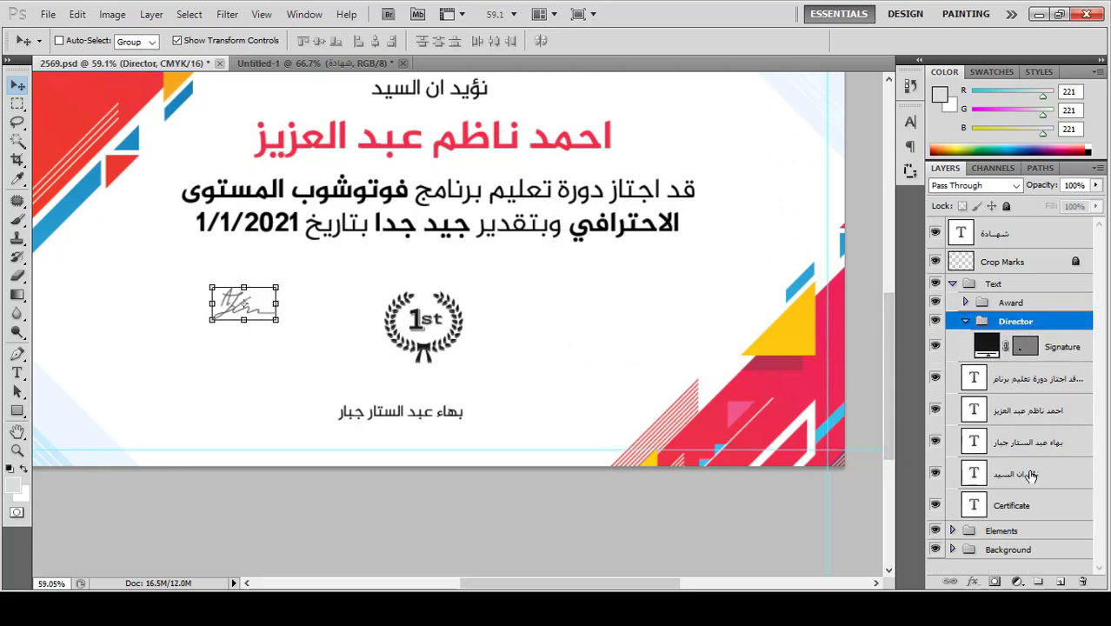
scroll(892, 449, down, 1)
click(1053, 444)
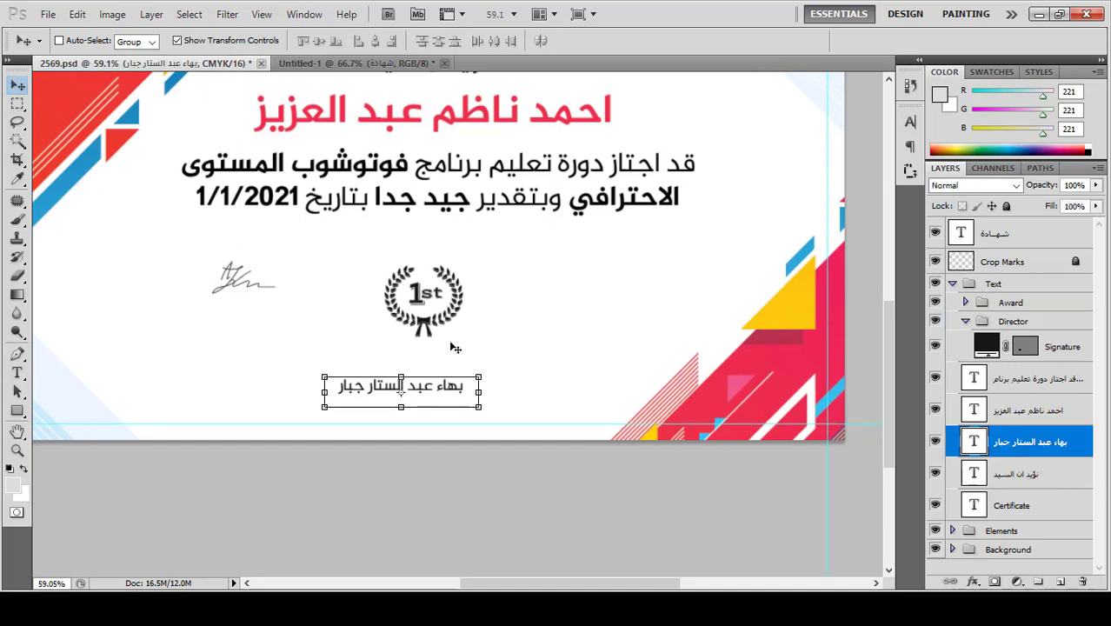
Step: Move the trainer's name under the left signature and Alt-drag a duplicate just below it
mouse_move(449, 393)
mouse_down()
mouse_move(322, 334)
mouse_move(320, 313)
mouse_move(288, 311)
mouse_up()
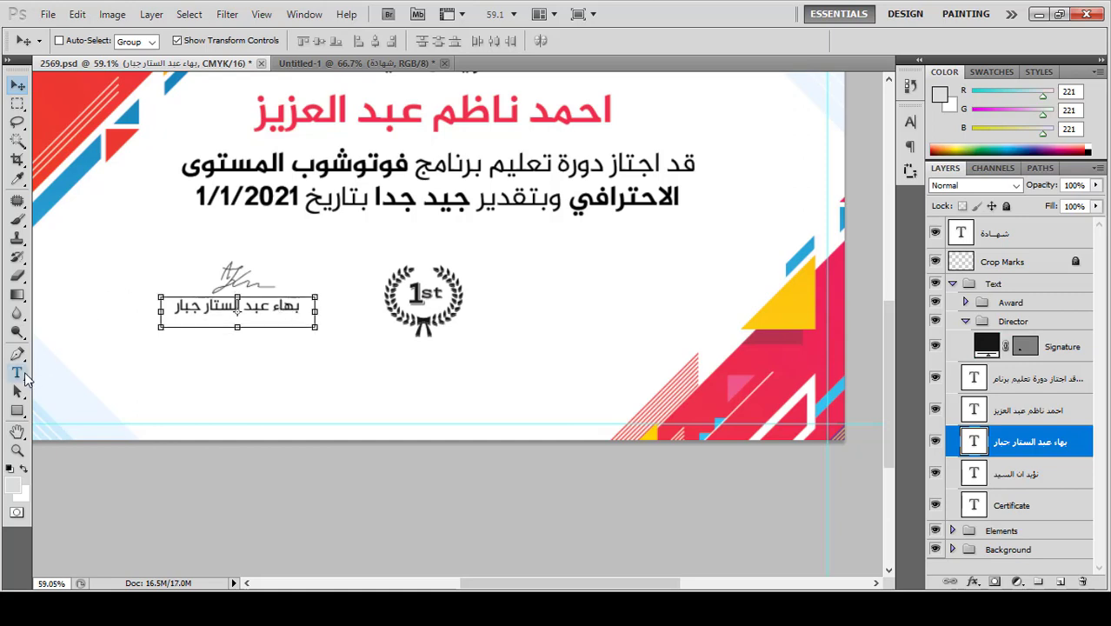
drag(271, 310, 274, 331)
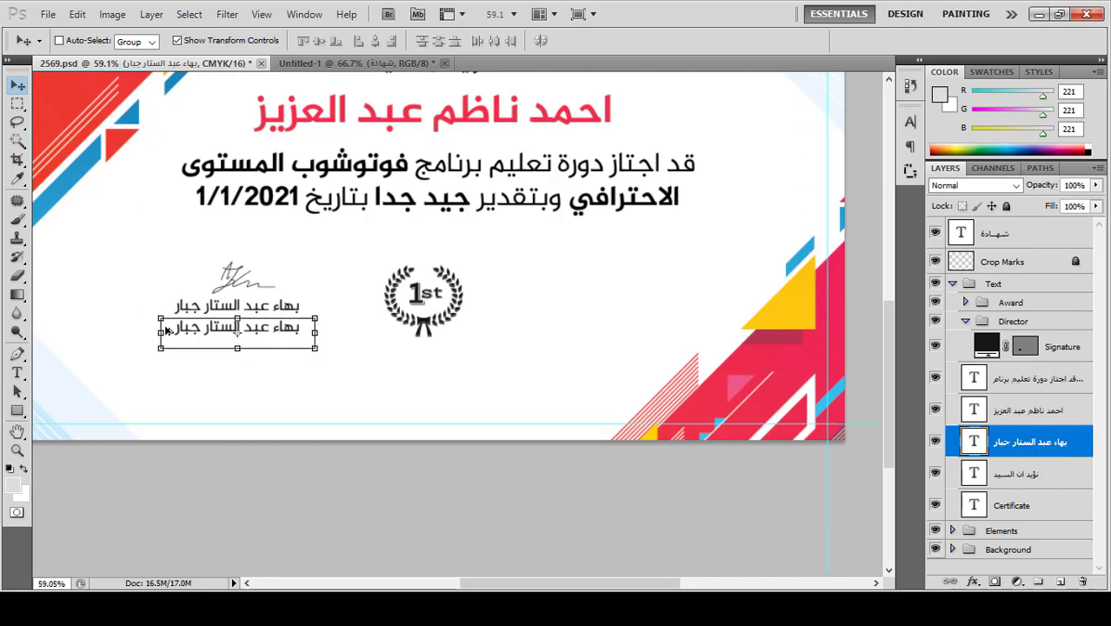
click(18, 373)
scroll(197, 330, up, 3)
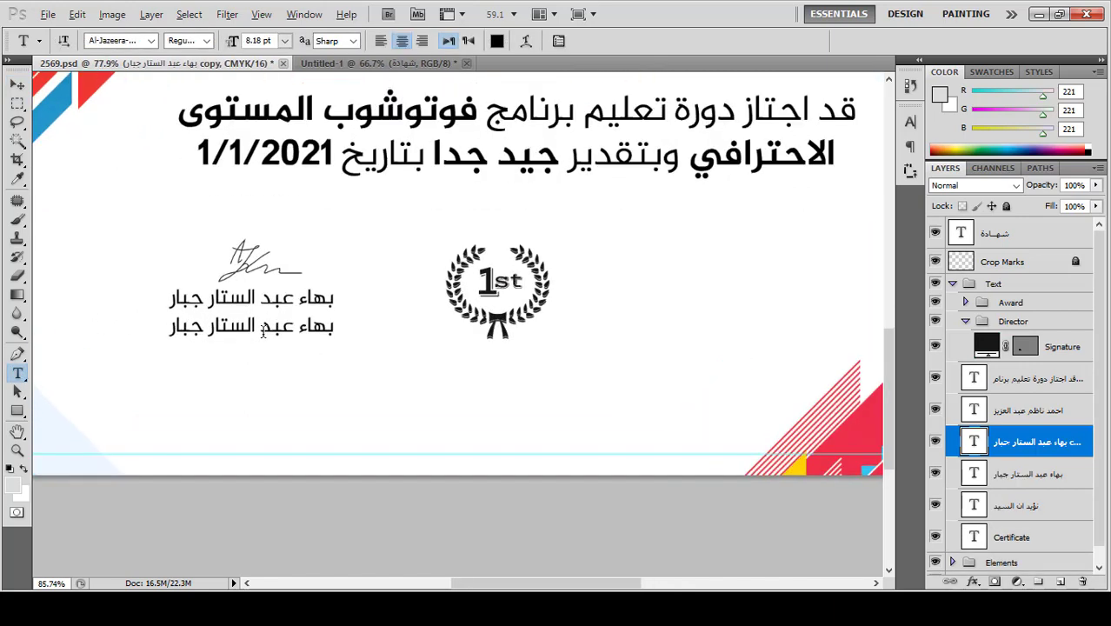
Step: Change the duplicate line to 'مدرب الدورة' in Light weight
click(243, 326)
double_click(242, 327)
click(242, 327)
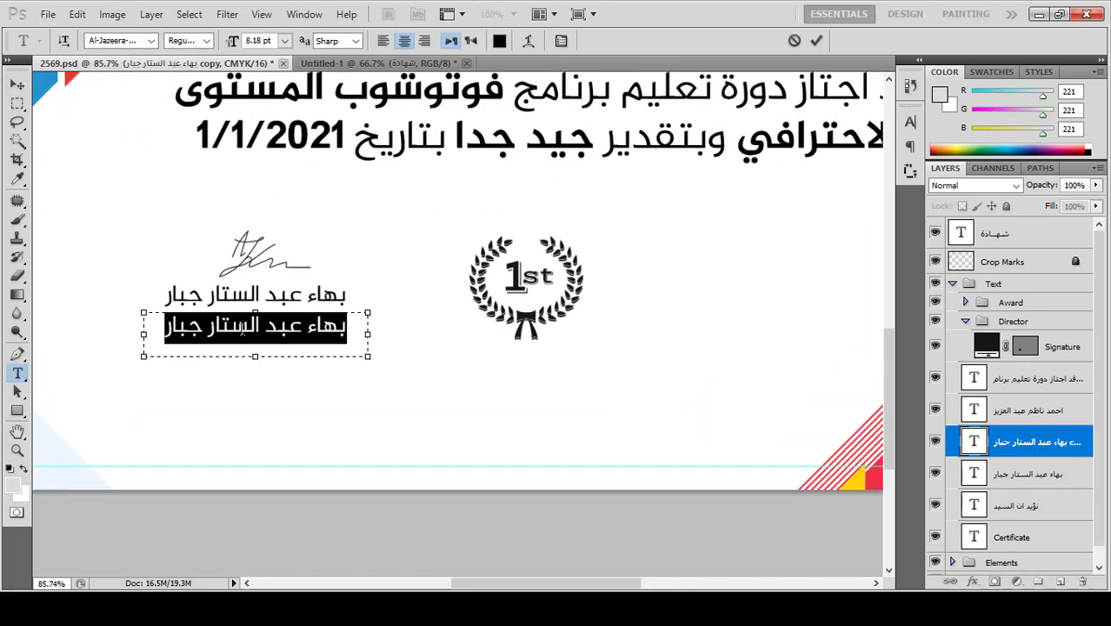
text(مر)
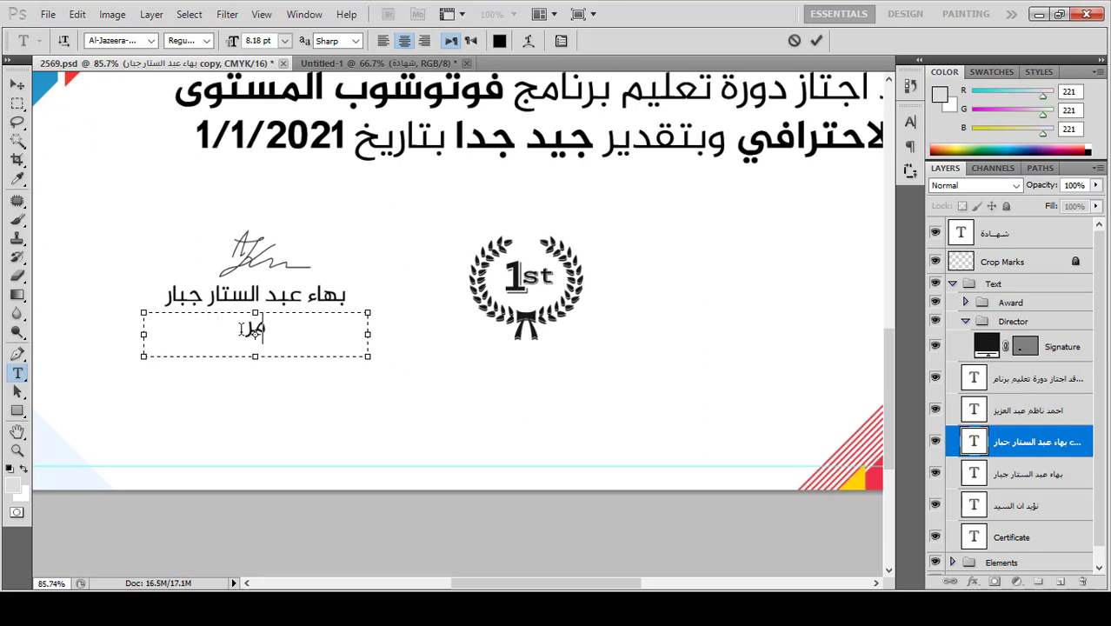
text(درب ال)
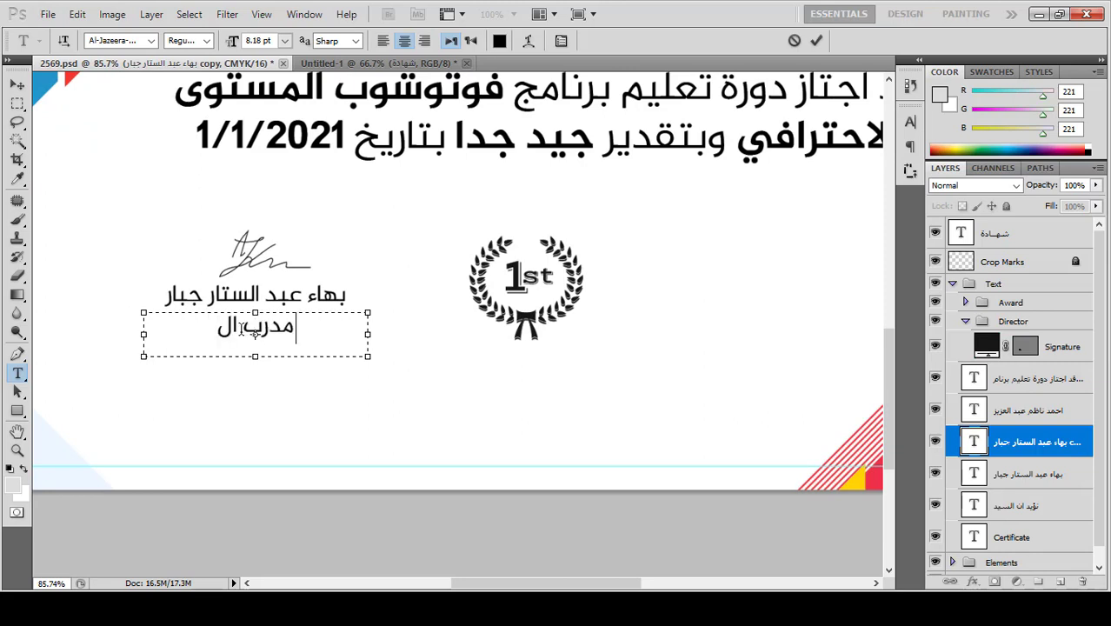
text(دورة)
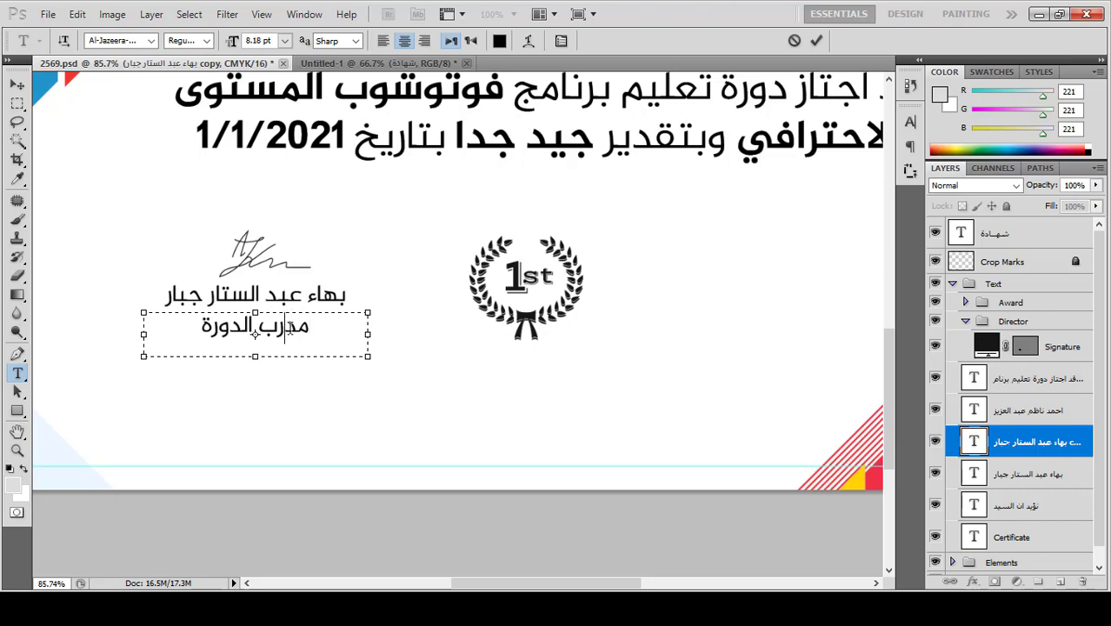
triple_click(293, 327)
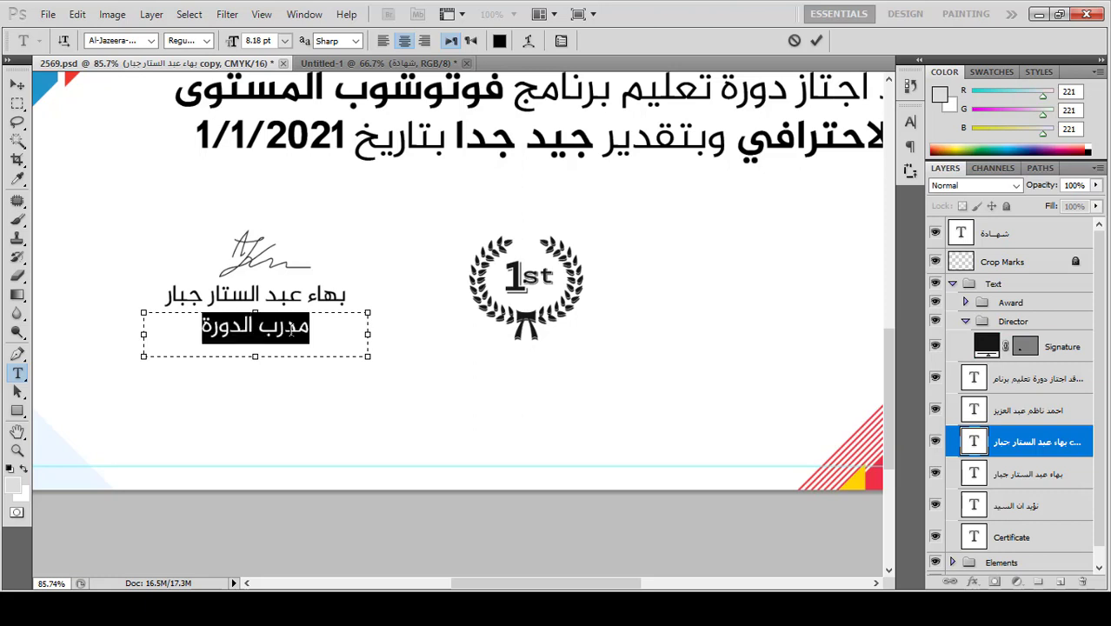
click(208, 41)
click(184, 66)
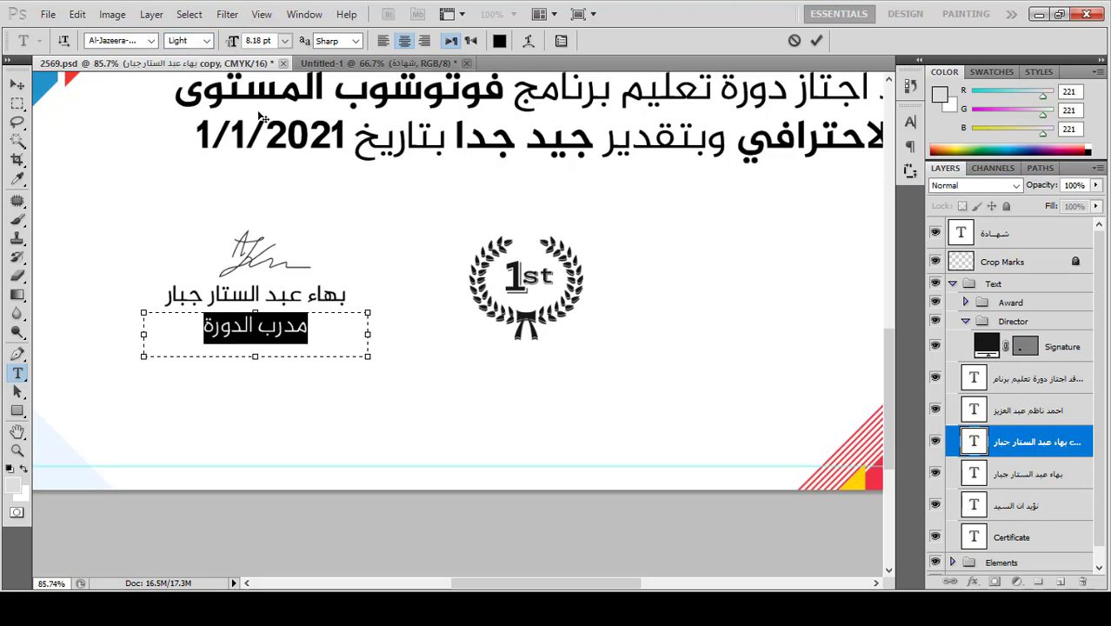
click(817, 41)
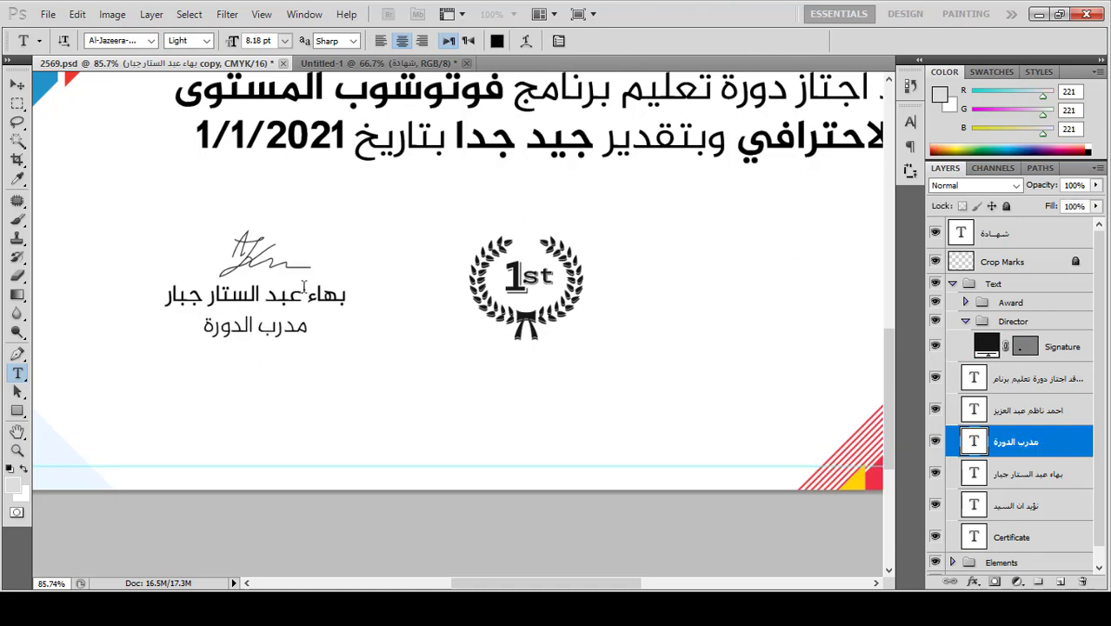
Step: Make the trainer's name line Bold and fit the whole certificate in the window
triple_click(298, 294)
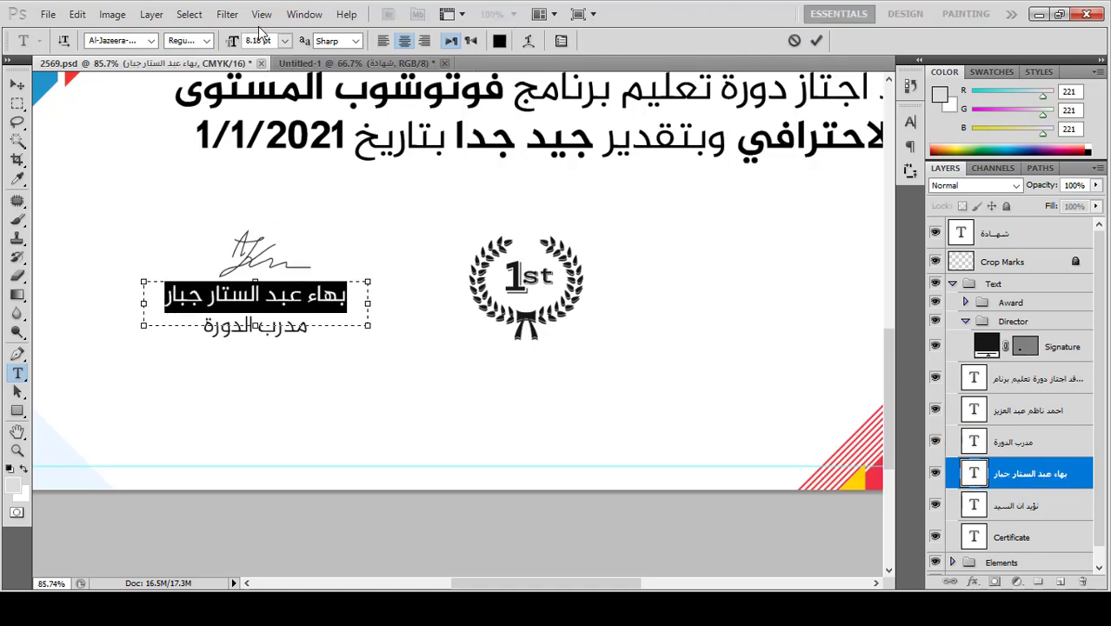
click(209, 42)
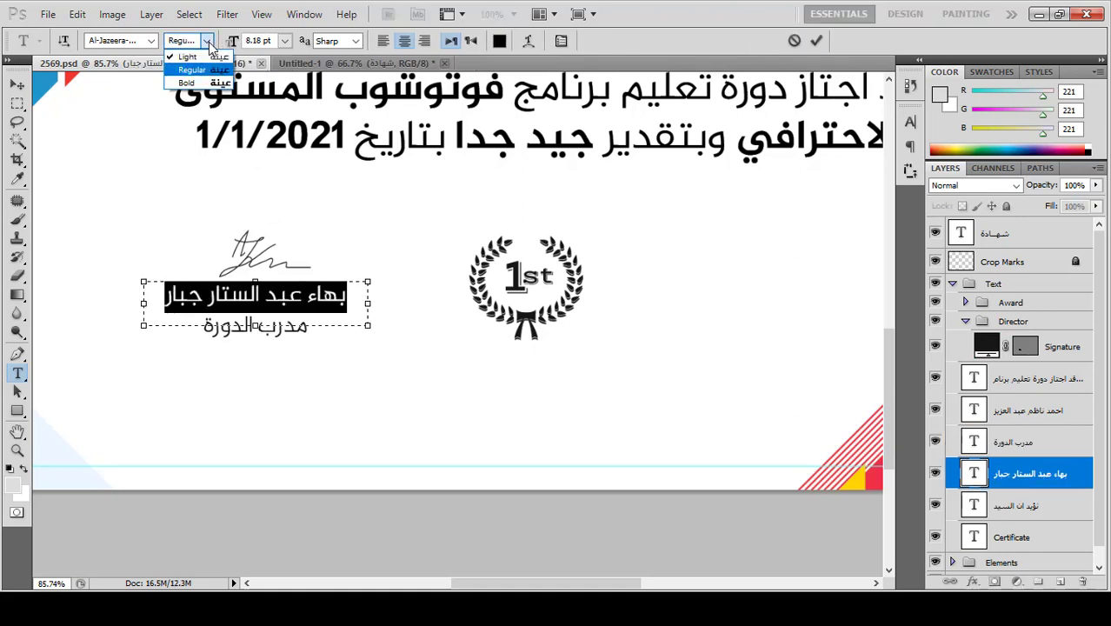
click(189, 83)
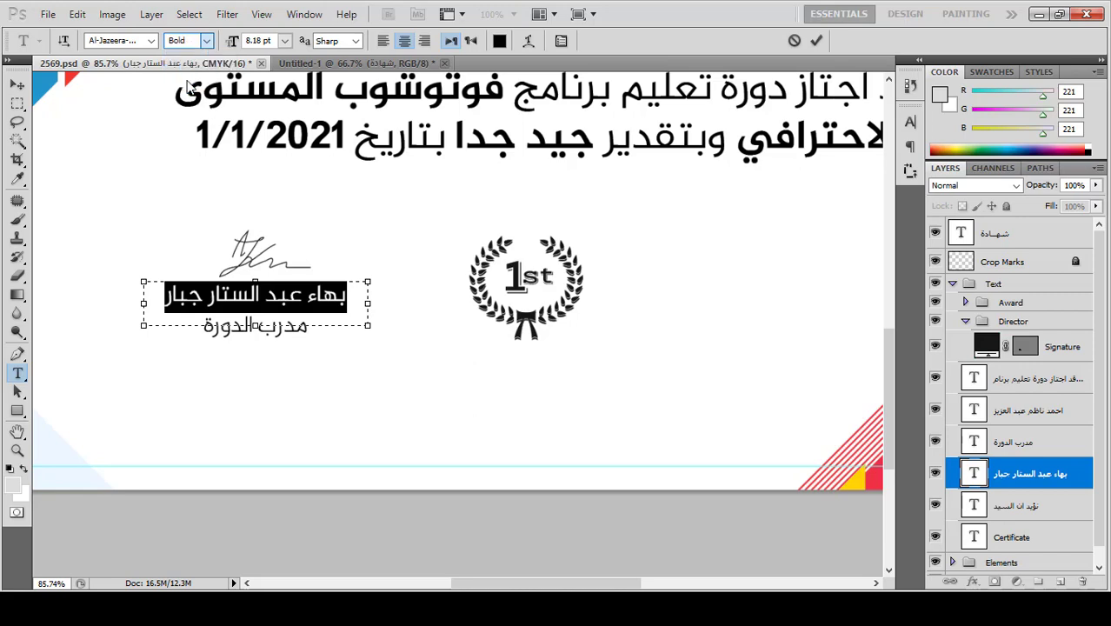
click(814, 41)
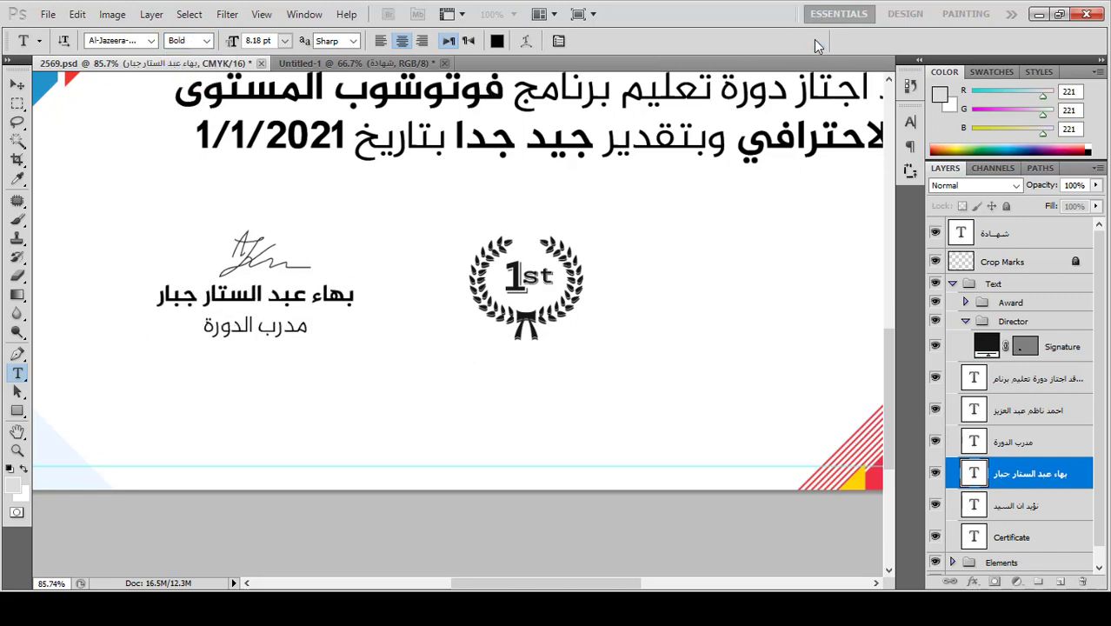
click(18, 84)
key(ctrl+0)
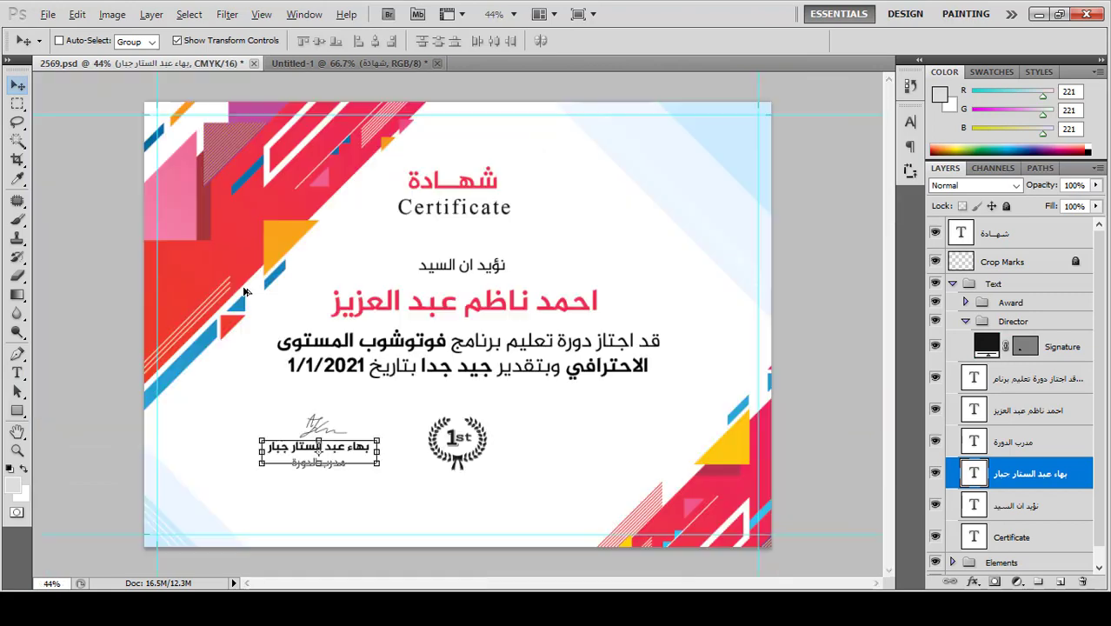
Step: Type the academy's platform name in a paragraph box right of Certificate, fixing a typo
key(alt)
click(16, 372)
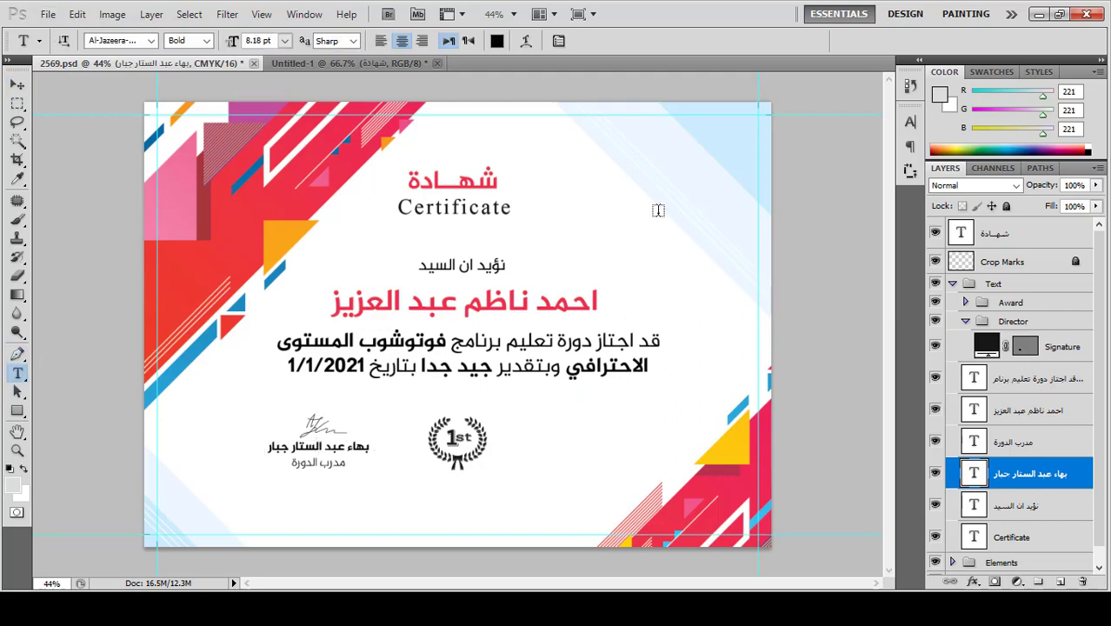
drag(718, 172, 532, 223)
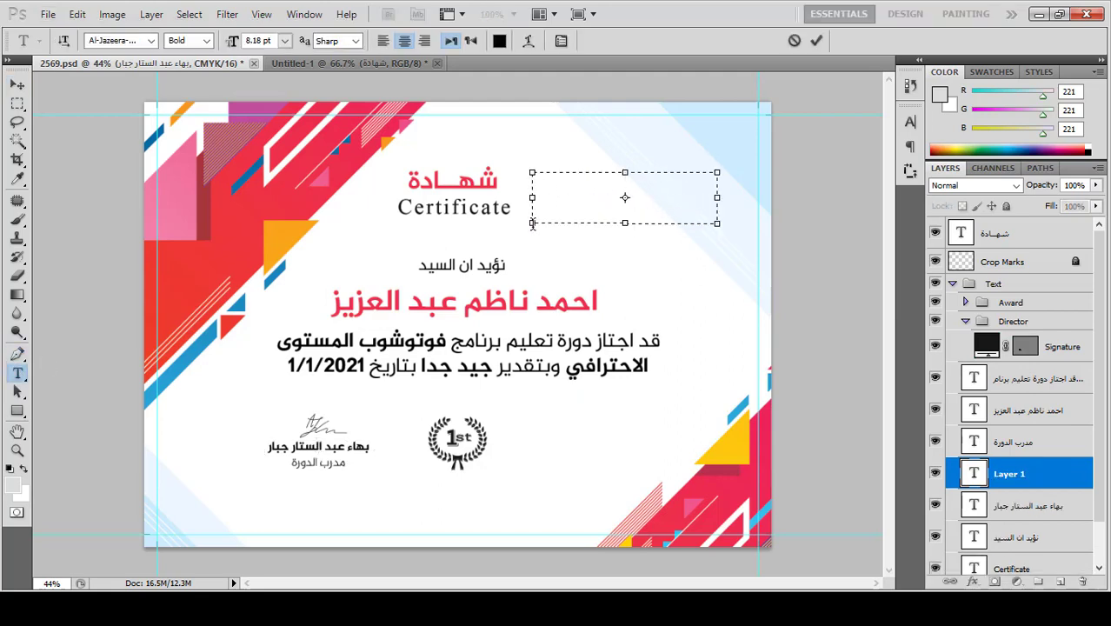
text(منصة عالم)
text( البهاء الحث)
text(رافي)
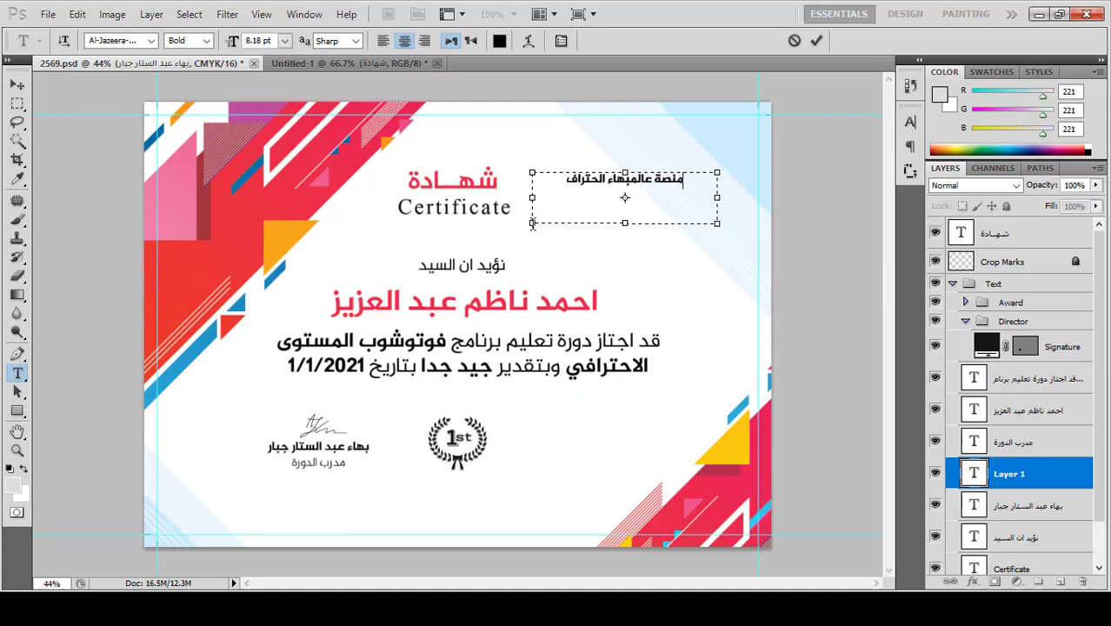
key(BackSpace)
key(BackSpace)
key(BackSpace)
key(BackSpace)
key(BackSpace)
key(BackSpace)
key(BackSpace)
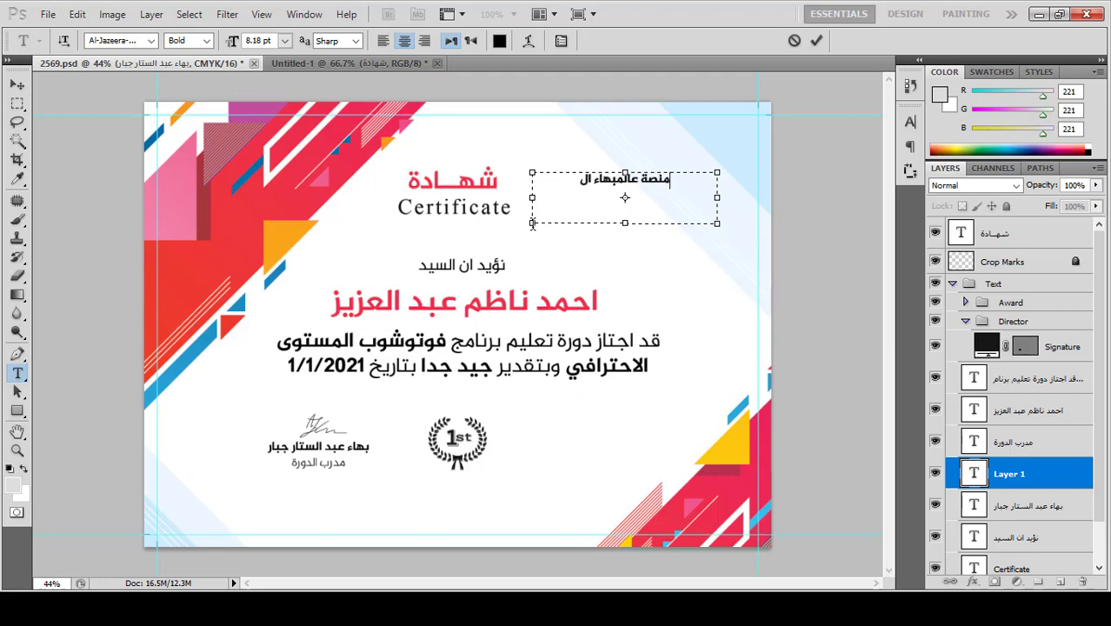
text(لاح)
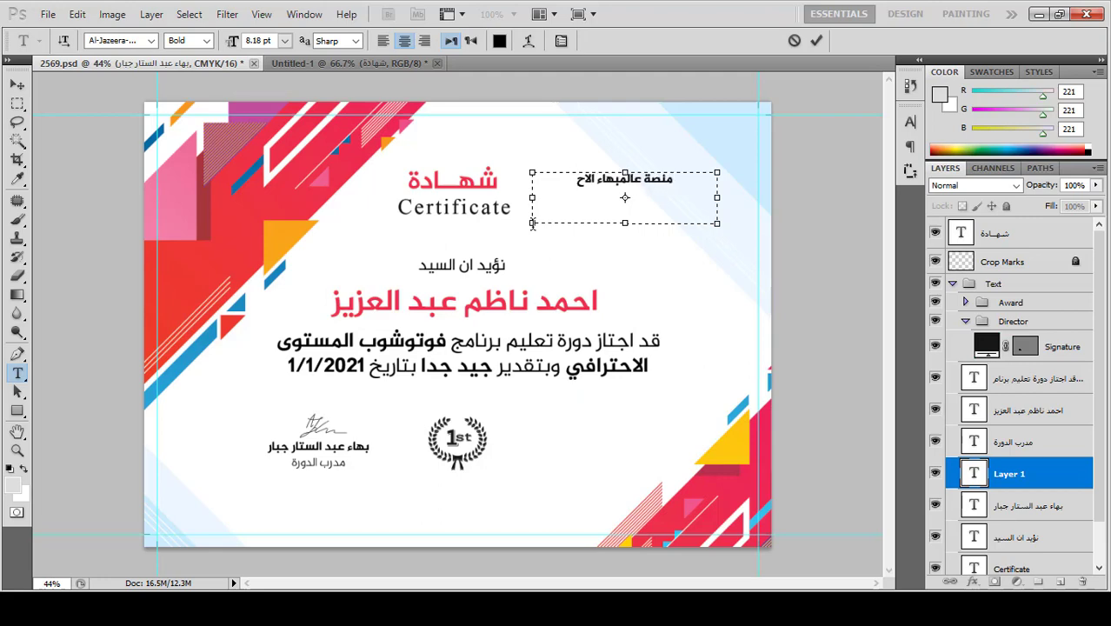
text(ترافي التعليمية)
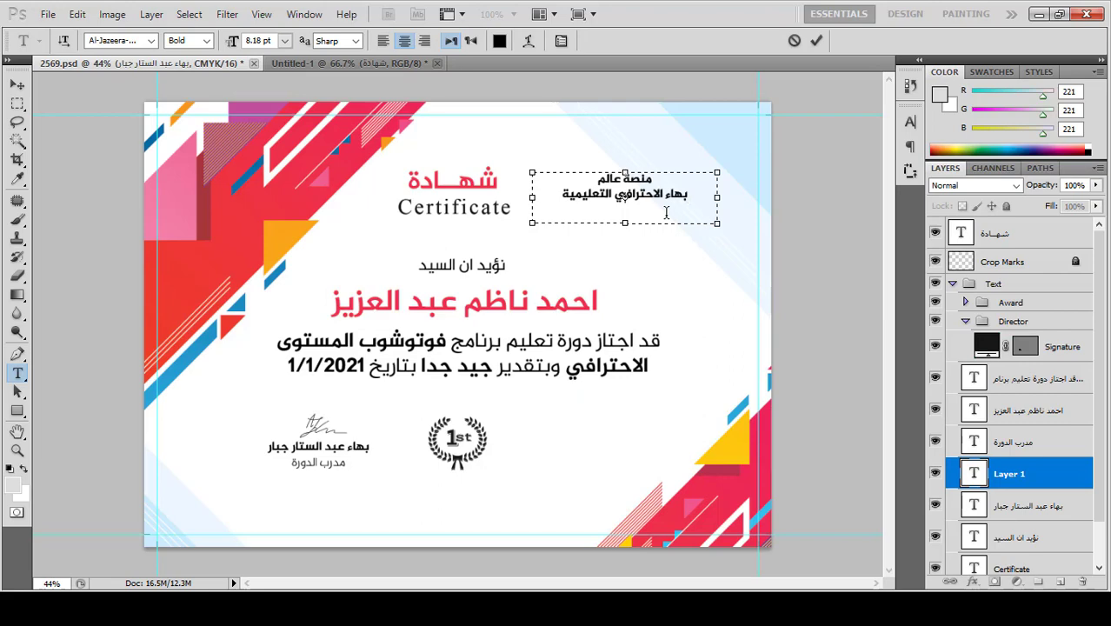
Step: Right-align the academy name text, commit it, and nudge the block slightly down
key(ctrl+a)
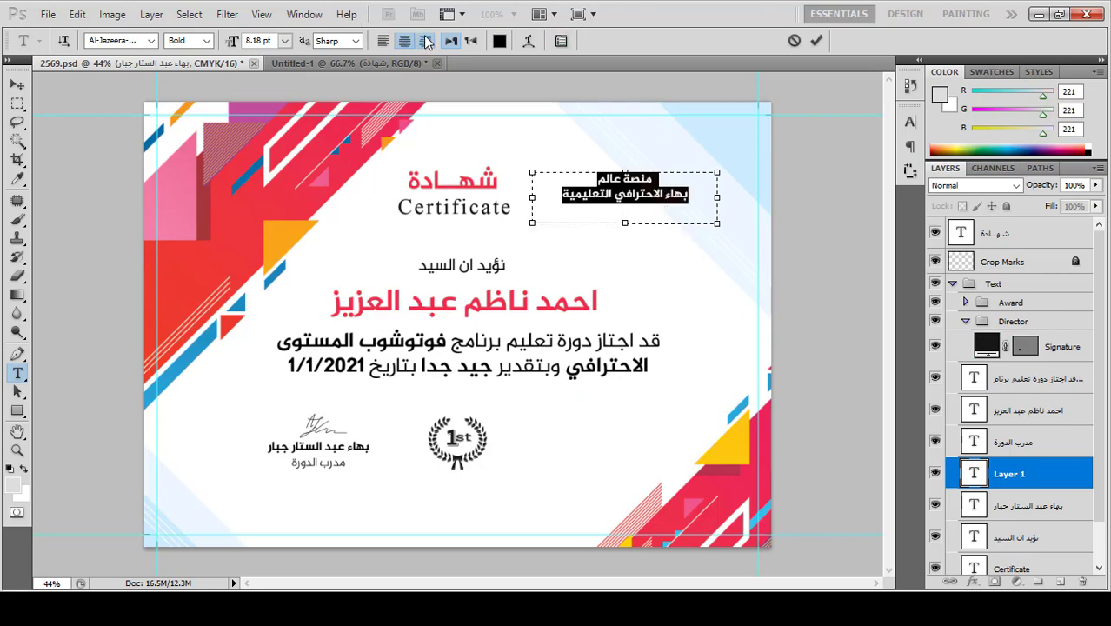
click(425, 41)
click(24, 85)
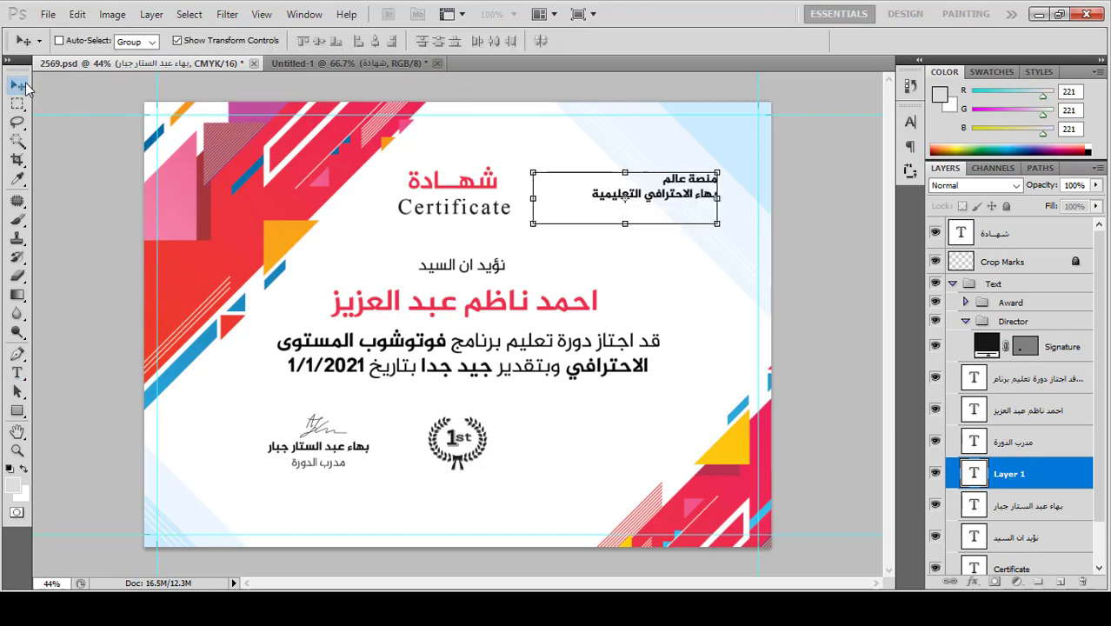
drag(672, 196, 672, 209)
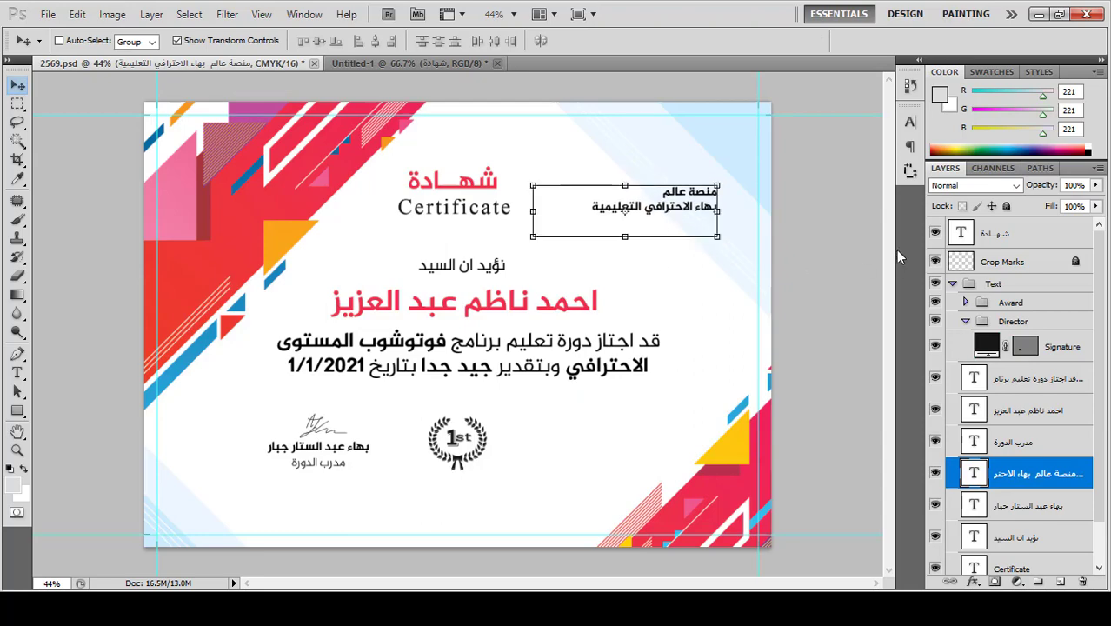